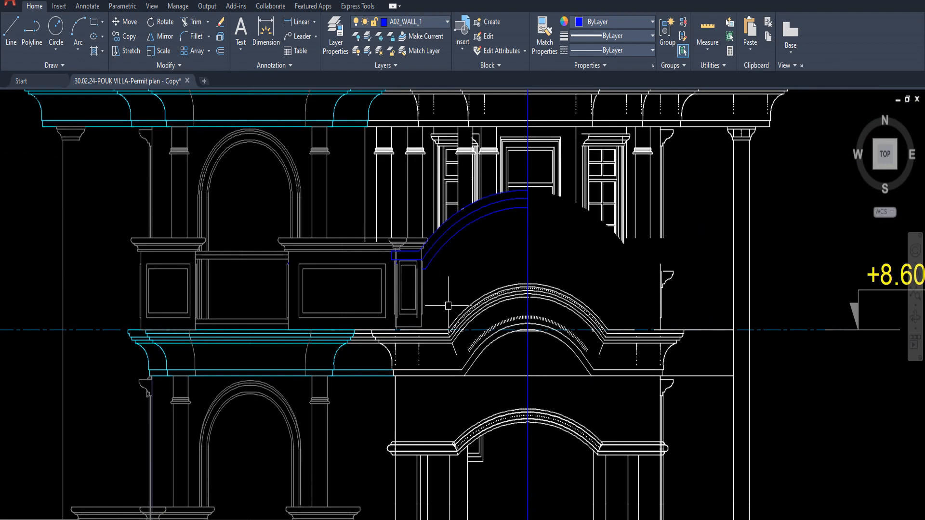
- Delete the short white horizontal segments lying over the cornice lines between the two cornice profiles
{"action": "scroll", "coordinate": [449, 292], "scroll_direction": "up", "scroll_amount": 2}
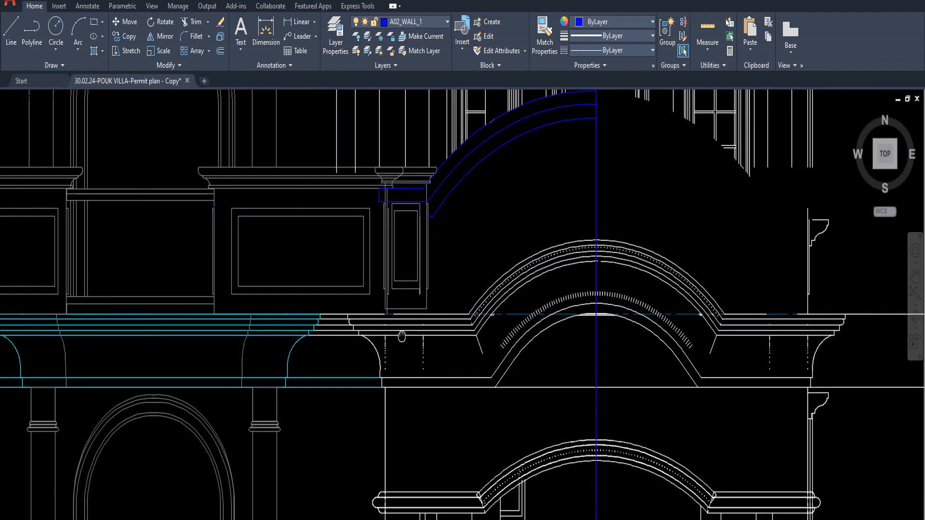
{"action": "middle_click_drag", "start_coordinate": [402, 336], "coordinate": [496, 323]}
{"action": "scroll", "coordinate": [373, 319], "scroll_direction": "up", "scroll_amount": 2}
{"action": "left_click", "coordinate": [464, 342]}
{"action": "left_click", "coordinate": [457, 297]}
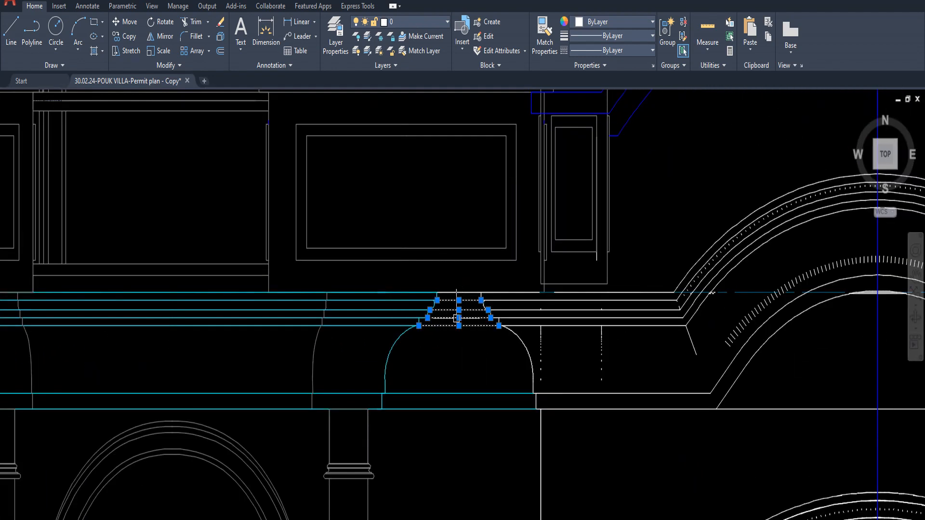
{"action": "key", "text": "Delete"}
- Match the properties of the cyan cornice line onto the white horizontal cornice lines in the gap between the two profiles
{"action": "scroll", "coordinate": [462, 303], "scroll_direction": "up", "scroll_amount": 2}
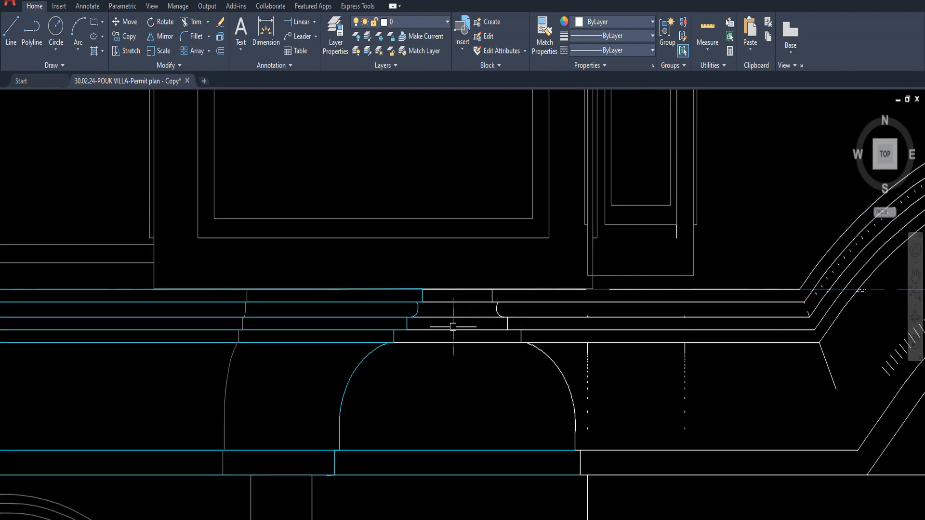
{"action": "type", "text": "ma"}
{"action": "key", "text": "space"}
{"action": "left_click", "coordinate": [334, 342]}
{"action": "left_click", "coordinate": [448, 367]}
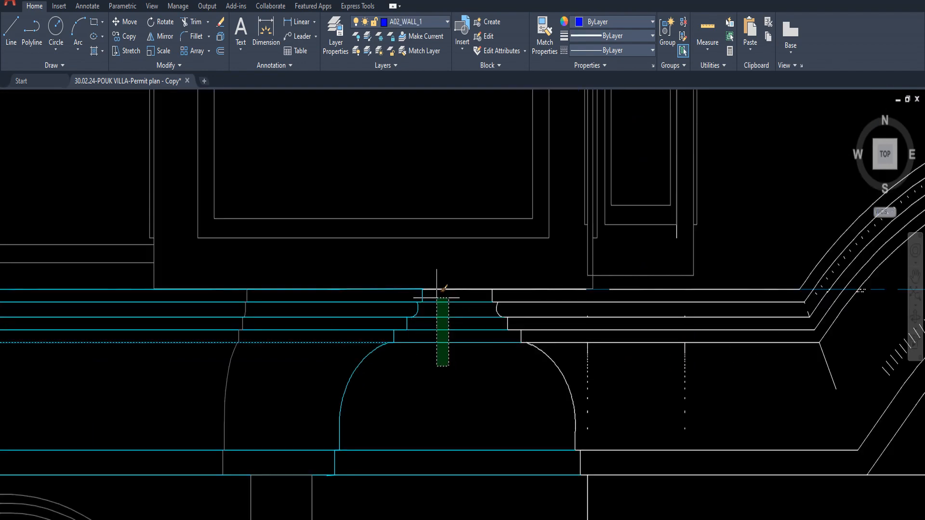
{"action": "left_click", "coordinate": [436, 293]}
- Place a vertical construction line midway between the bottom corners of the cyan and white cornice profiles
{"action": "scroll", "coordinate": [442, 290], "scroll_direction": "down", "scroll_amount": 4}
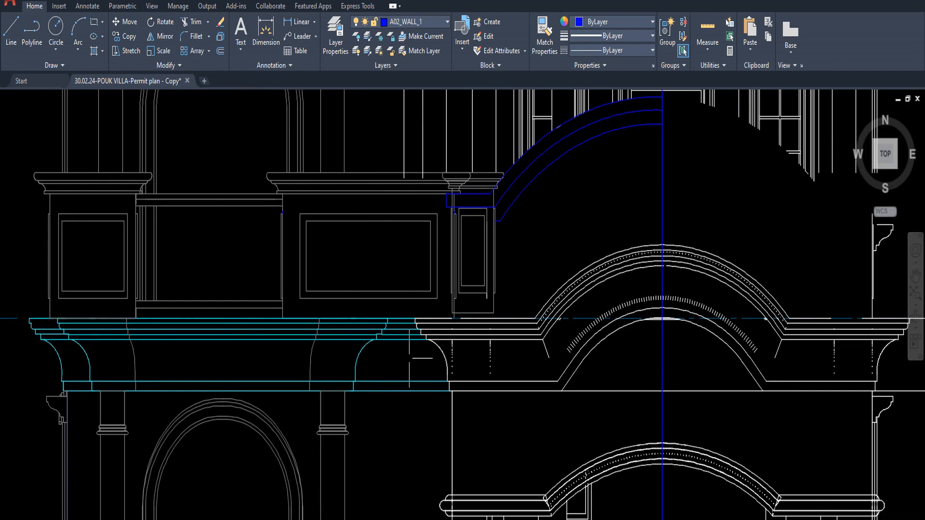
{"action": "type", "text": "v"}
{"action": "key", "text": "space"}
{"action": "right_click", "coordinate": [384, 355], "text": "shift"}
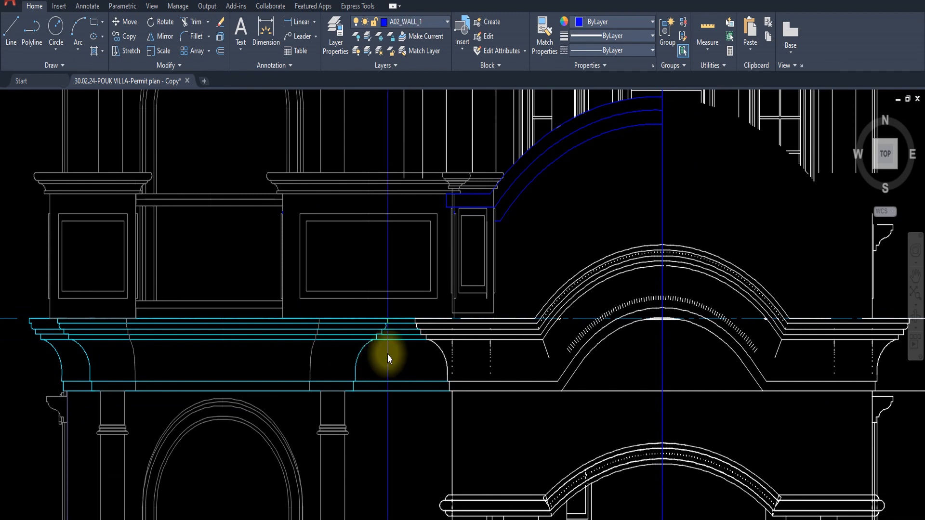
{"action": "left_click", "coordinate": [415, 83]}
{"action": "scroll", "coordinate": [395, 367], "scroll_direction": "up", "scroll_amount": 4}
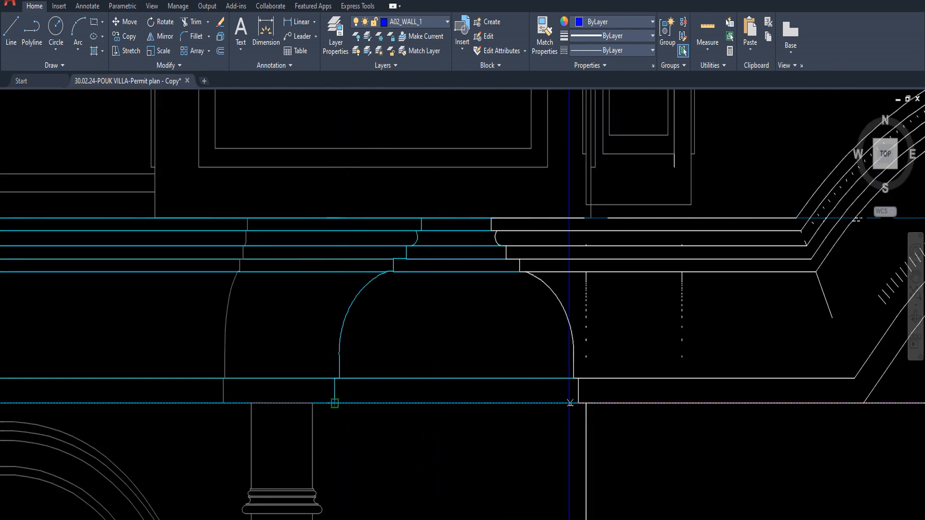
{"action": "left_click", "coordinate": [578, 403]}
{"action": "key", "text": "Escape"}
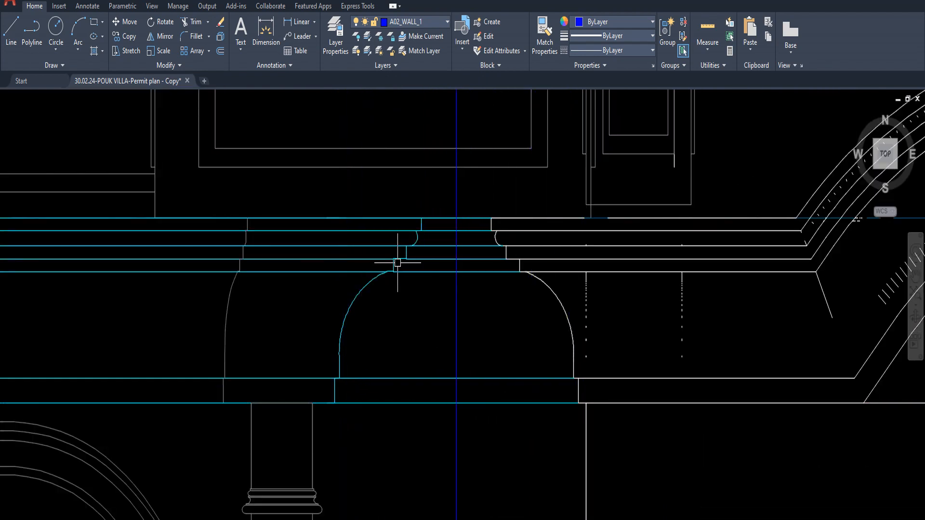
- Mirror the cyan cornice profile across the vertical construction line, keeping the original, and delete that construction line
{"action": "left_click", "coordinate": [376, 286]}
{"action": "type", "text": "mi"}
{"action": "key", "text": "Return"}
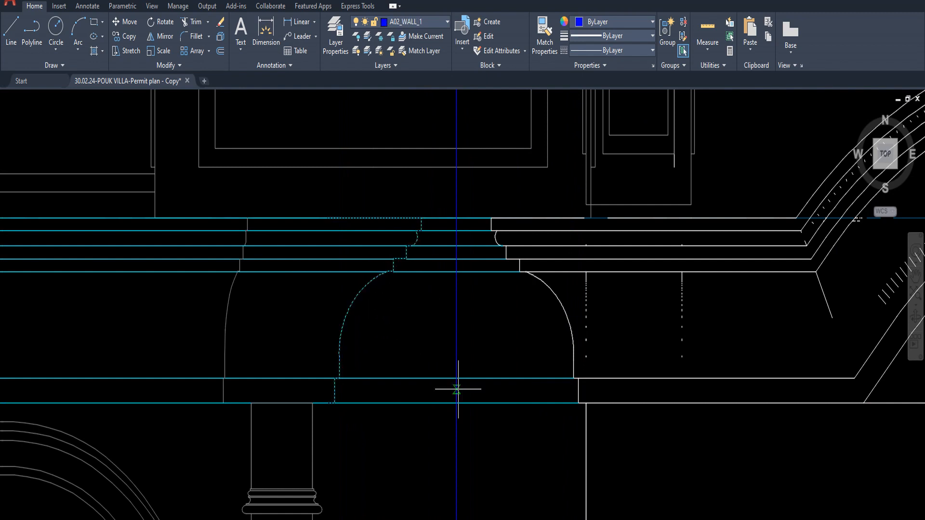
{"action": "left_click", "coordinate": [456, 378]}
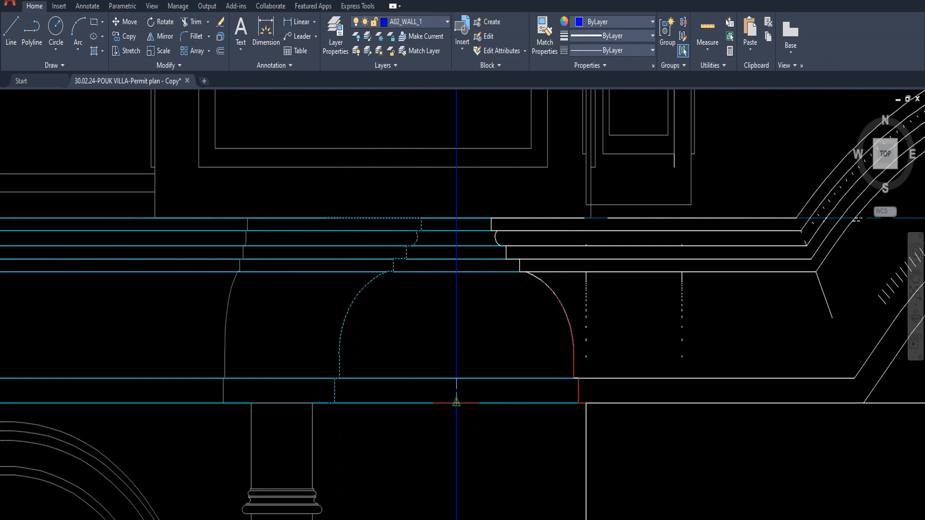
{"action": "left_click", "coordinate": [456, 399]}
{"action": "key", "text": "Return"}
{"action": "scroll", "coordinate": [466, 380], "scroll_direction": "down", "scroll_amount": 2}
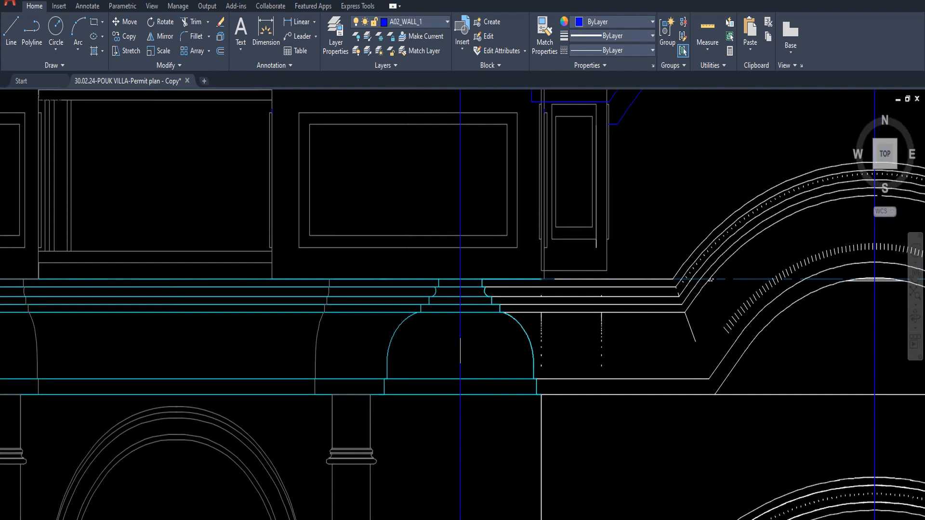
{"action": "middle_click_drag", "start_coordinate": [486, 330], "coordinate": [441, 330]}
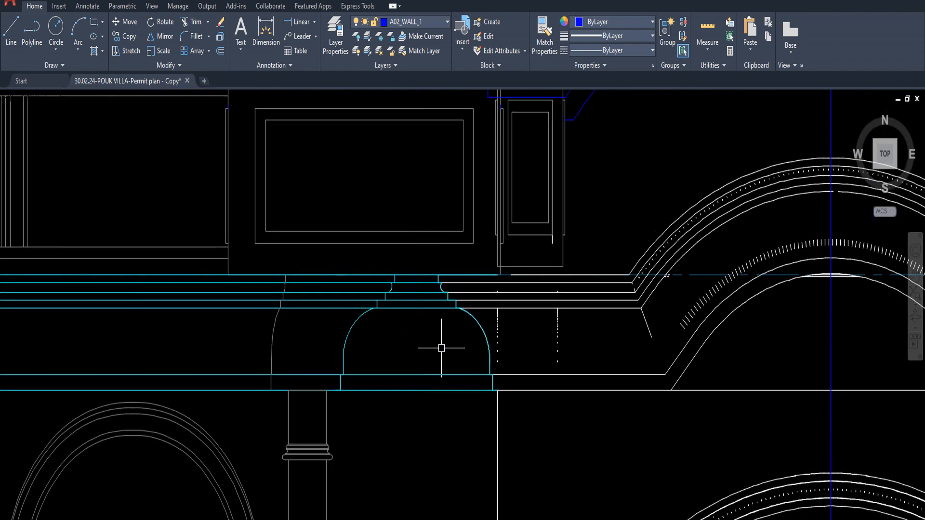
- Examine the mirrored cornice profile and how the adjoining horizontal mouldings run into the central arch
{"action": "scroll", "coordinate": [440, 347], "scroll_direction": "down", "scroll_amount": 2}
{"action": "left_click", "coordinate": [463, 332]}
{"action": "scroll", "coordinate": [463, 332], "scroll_direction": "up", "scroll_amount": 2}
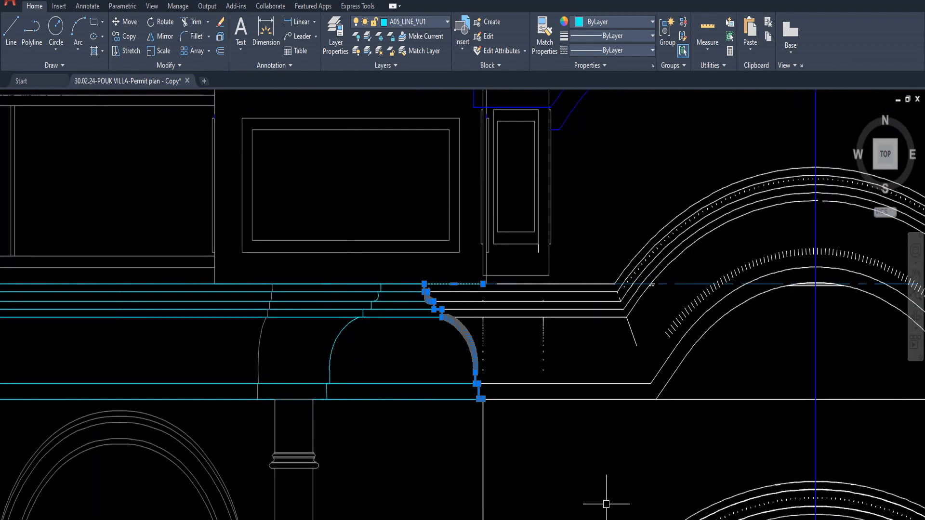
{"action": "key", "text": "Escape"}
{"action": "middle_click_drag", "start_coordinate": [488, 423], "coordinate": [424, 463]}
{"action": "scroll", "coordinate": [408, 364], "scroll_direction": "up", "scroll_amount": 2}
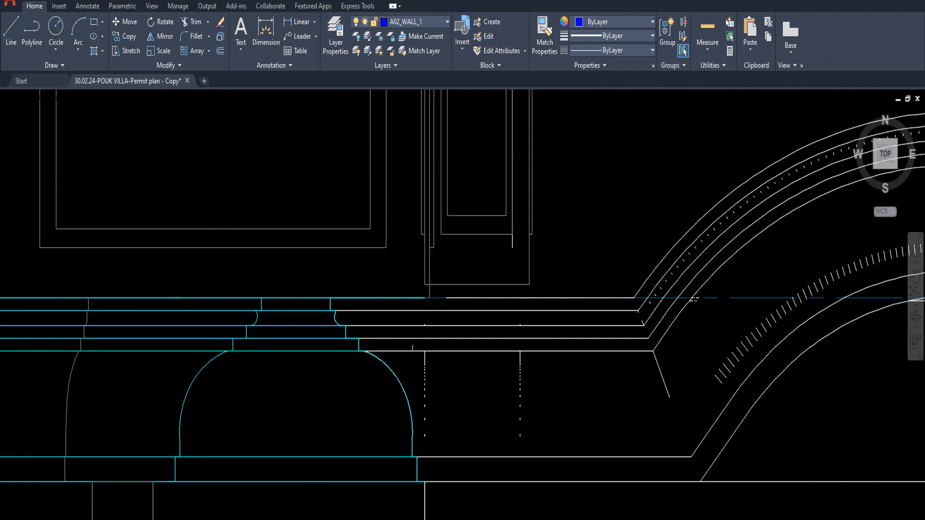
{"action": "left_click", "coordinate": [412, 352]}
{"action": "key", "text": "Escape"}
{"action": "middle_click_drag", "start_coordinate": [506, 413], "coordinate": [509, 425]}
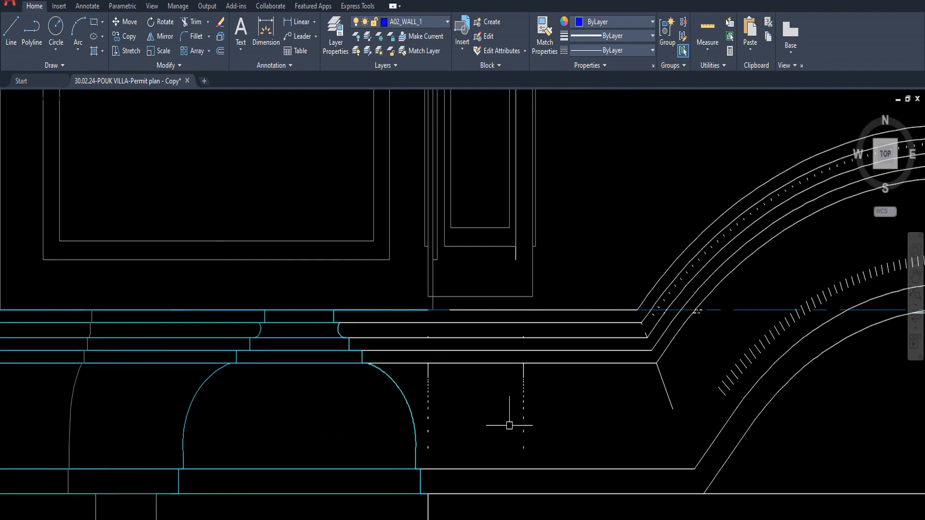
{"action": "scroll", "coordinate": [509, 425], "scroll_direction": "down", "scroll_amount": 3}
{"action": "scroll", "coordinate": [501, 397], "scroll_direction": "up", "scroll_amount": 1}
{"action": "scroll", "coordinate": [444, 399], "scroll_direction": "up", "scroll_amount": 1}
{"action": "scroll", "coordinate": [362, 382], "scroll_direction": "down", "scroll_amount": 1}
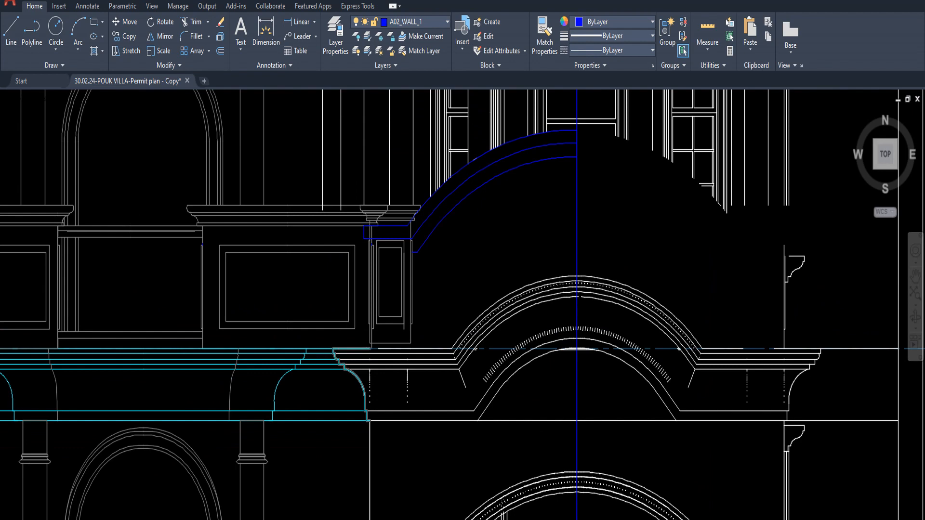
- Trace a polyline from the mirrored profile's top corner along the cornice's top edge, continuing with arcs over the outer arch to the vertical centreline
{"action": "scroll", "coordinate": [339, 354], "scroll_direction": "up", "scroll_amount": 3}
{"action": "scroll", "coordinate": [338, 356], "scroll_direction": "up", "scroll_amount": 3}
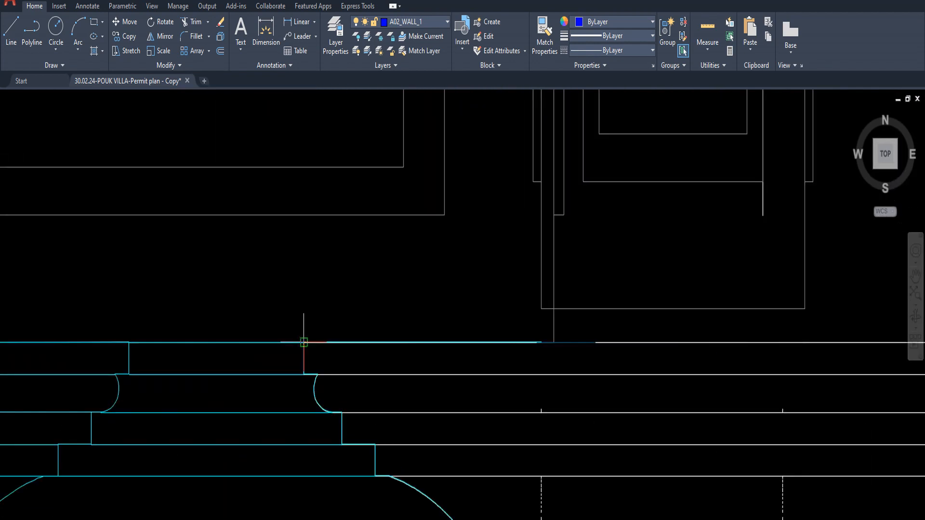
{"action": "left_click", "coordinate": [303, 342]}
{"action": "scroll", "coordinate": [418, 354], "scroll_direction": "down", "scroll_amount": 3}
{"action": "middle_click_drag", "start_coordinate": [524, 383], "coordinate": [424, 402]}
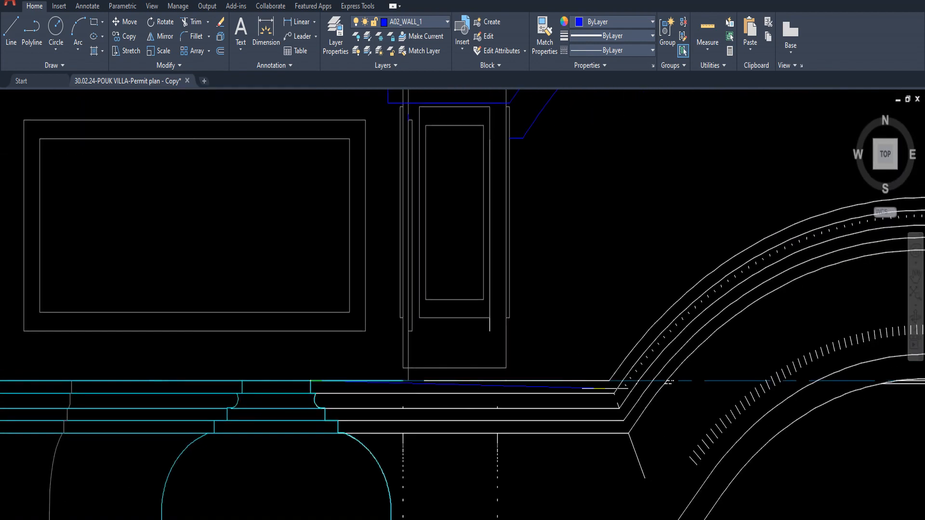
{"action": "scroll", "coordinate": [606, 388], "scroll_direction": "up", "scroll_amount": 3}
{"action": "scroll", "coordinate": [608, 371], "scroll_direction": "down", "scroll_amount": 4}
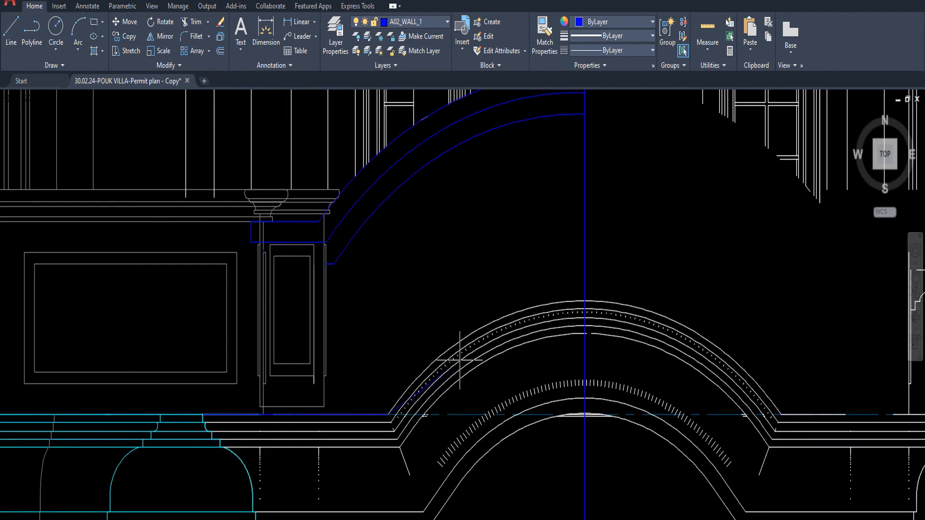
{"action": "scroll", "coordinate": [417, 399], "scroll_direction": "up", "scroll_amount": 3}
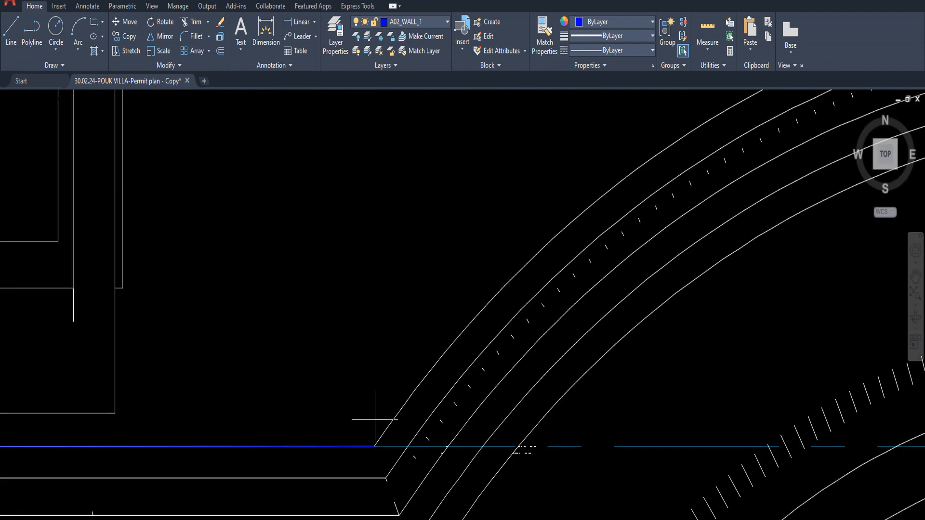
{"action": "scroll", "coordinate": [414, 385], "scroll_direction": "down", "scroll_amount": 3}
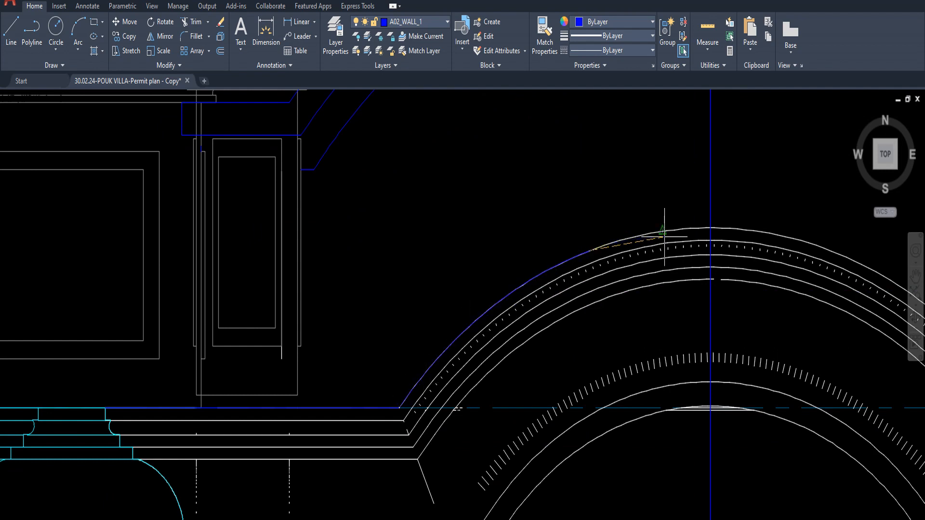
{"action": "scroll", "coordinate": [654, 235], "scroll_direction": "up", "scroll_amount": 2}
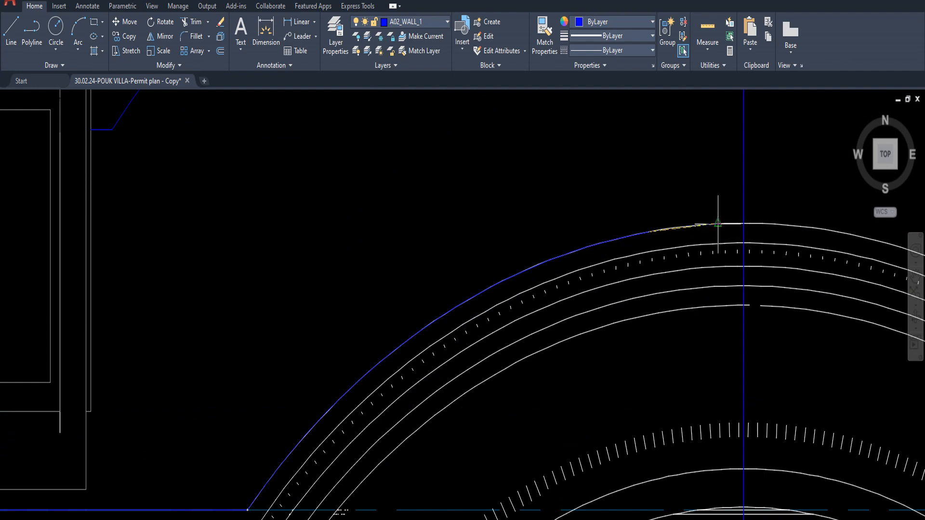
{"action": "left_click", "coordinate": [743, 223]}
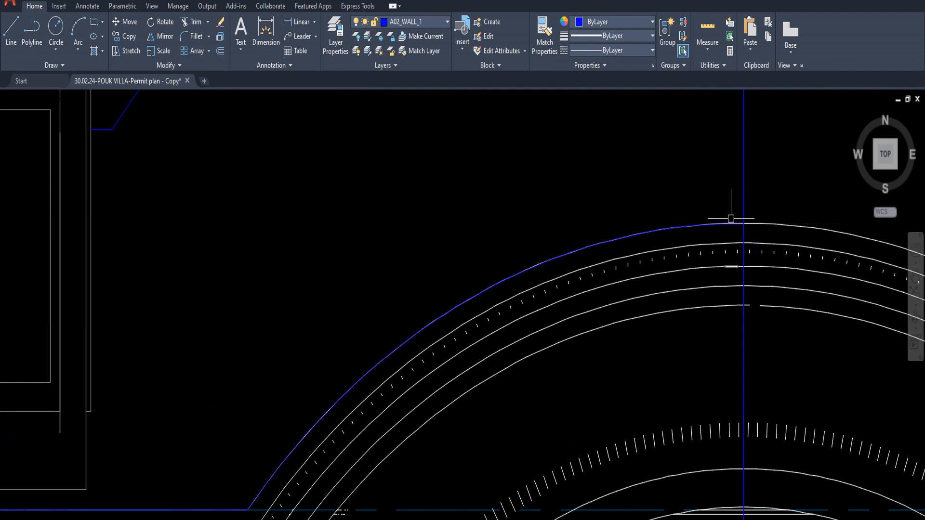
- Check the traced polyline's fit at the arch apex and at the corner where the straight run meets the arch
{"action": "scroll", "coordinate": [730, 218], "scroll_direction": "up", "scroll_amount": 4}
{"action": "scroll", "coordinate": [756, 240], "scroll_direction": "up", "scroll_amount": 3}
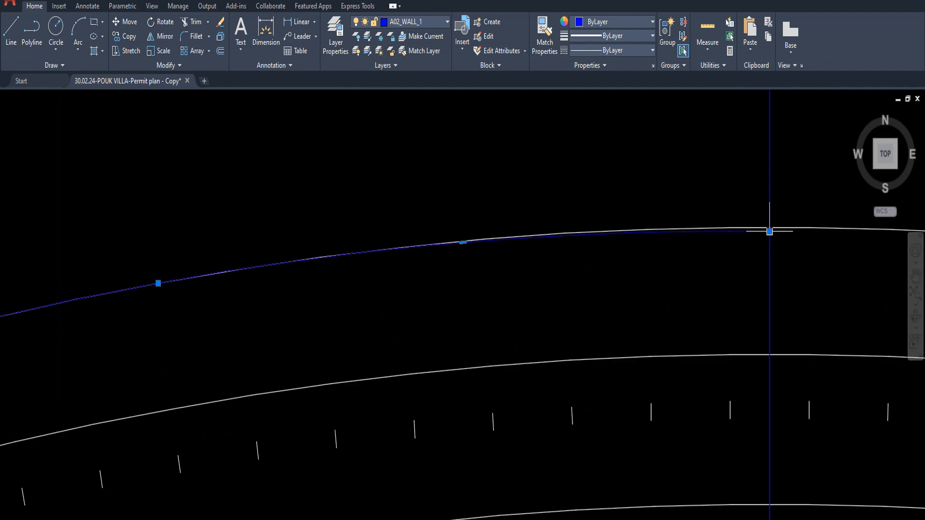
{"action": "scroll", "coordinate": [769, 231], "scroll_direction": "down", "scroll_amount": 6}
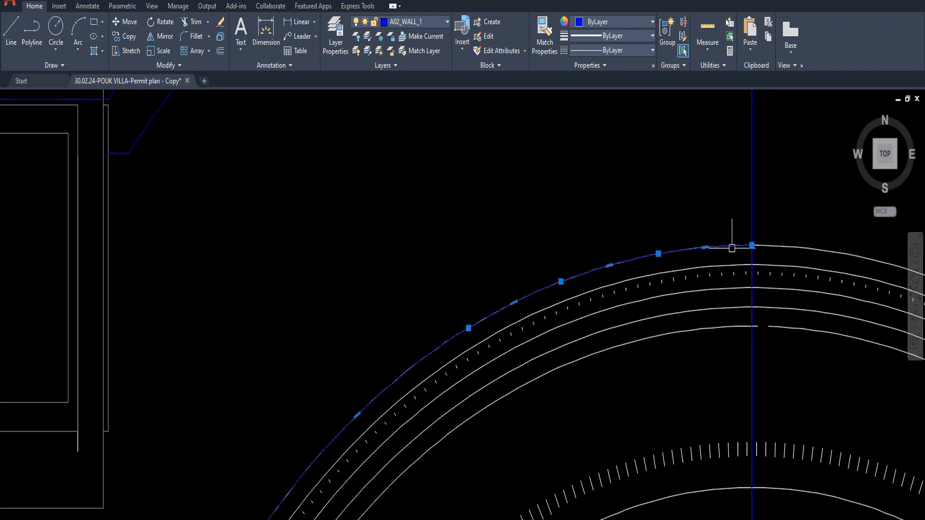
{"action": "scroll", "coordinate": [530, 287], "scroll_direction": "up", "scroll_amount": 2}
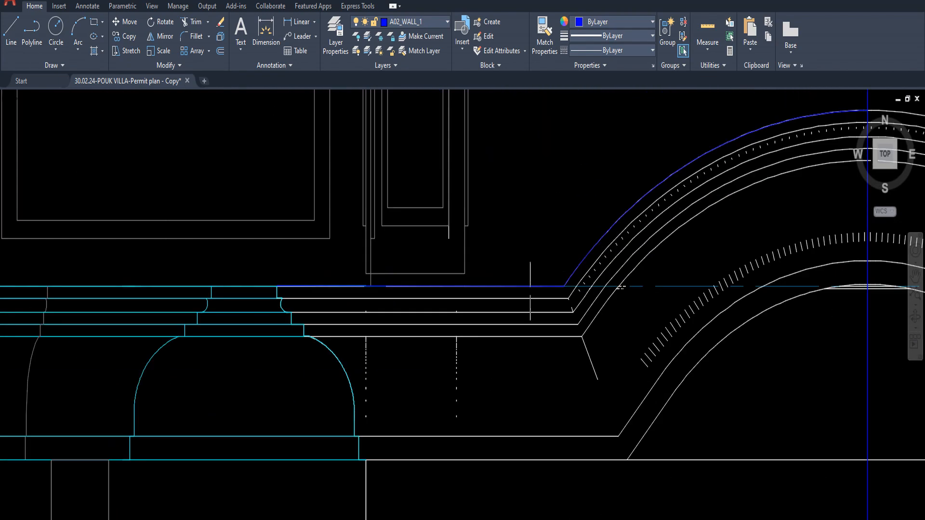
{"action": "left_click", "coordinate": [500, 288]}
{"action": "left_click", "coordinate": [578, 266]}
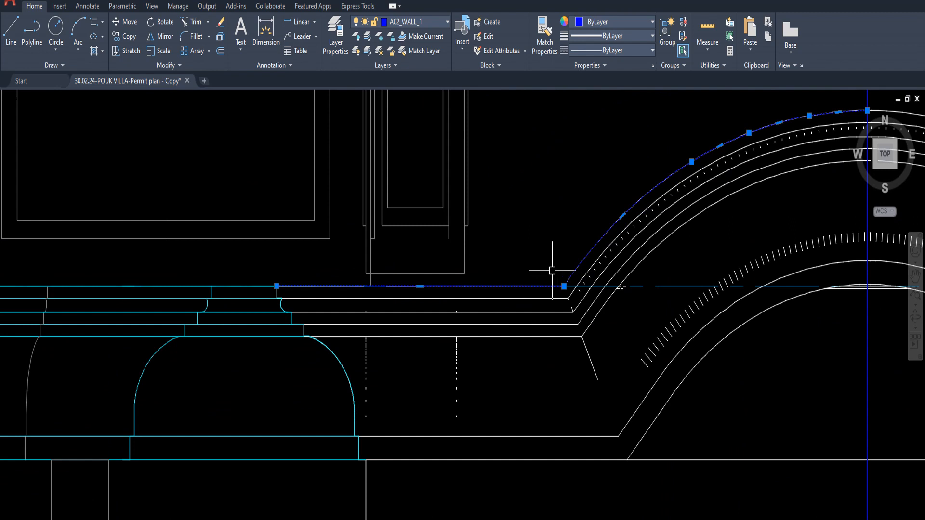
{"action": "key", "text": "Escape"}
{"action": "left_click", "coordinate": [542, 286]}
{"action": "scroll", "coordinate": [564, 284], "scroll_direction": "up", "scroll_amount": 5}
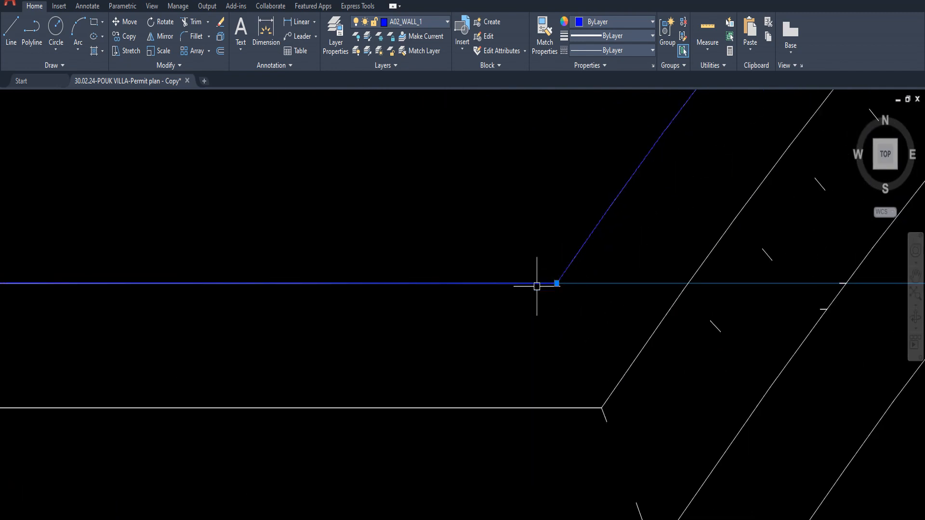
{"action": "scroll", "coordinate": [549, 280], "scroll_direction": "up", "scroll_amount": 2}
{"action": "scroll", "coordinate": [557, 272], "scroll_direction": "up", "scroll_amount": 1}
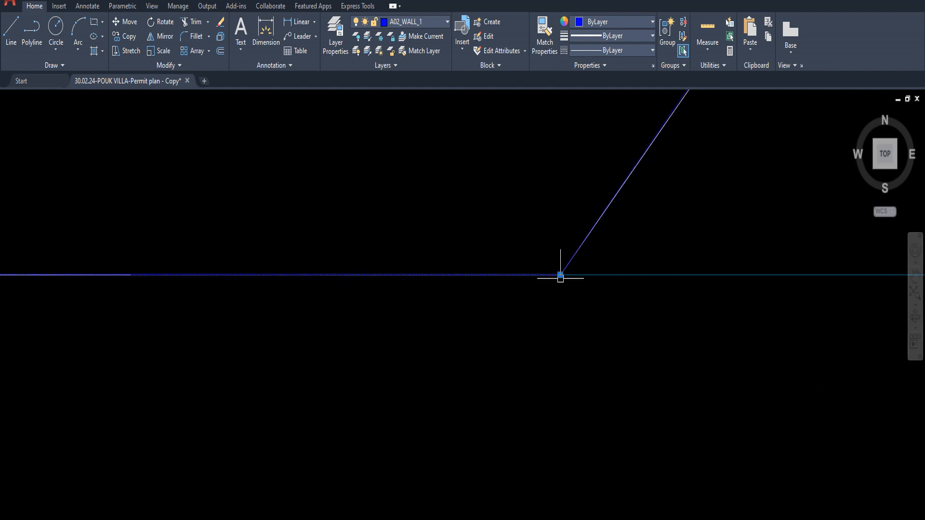
{"action": "left_click", "coordinate": [560, 275]}
{"action": "key", "text": "Escape"}
{"action": "key", "text": "Escape"}
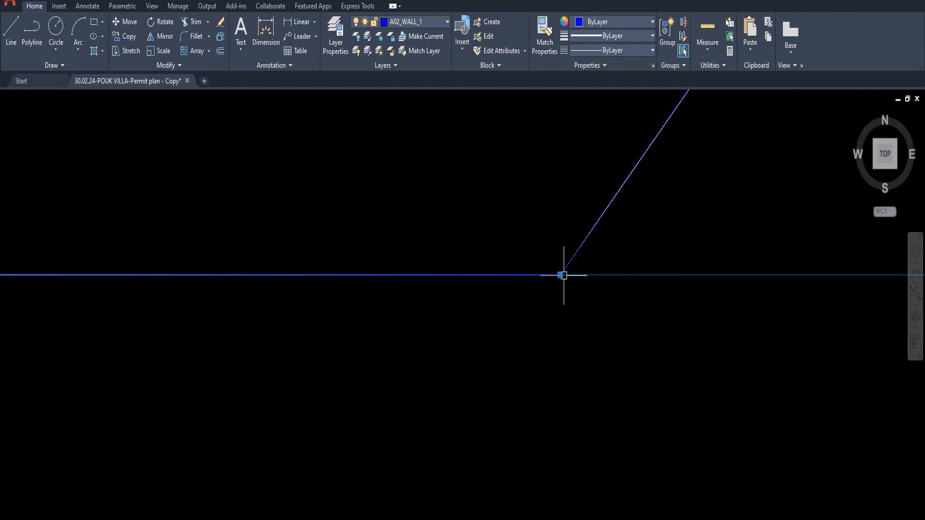
{"action": "scroll", "coordinate": [549, 282], "scroll_direction": "up", "scroll_amount": 4}
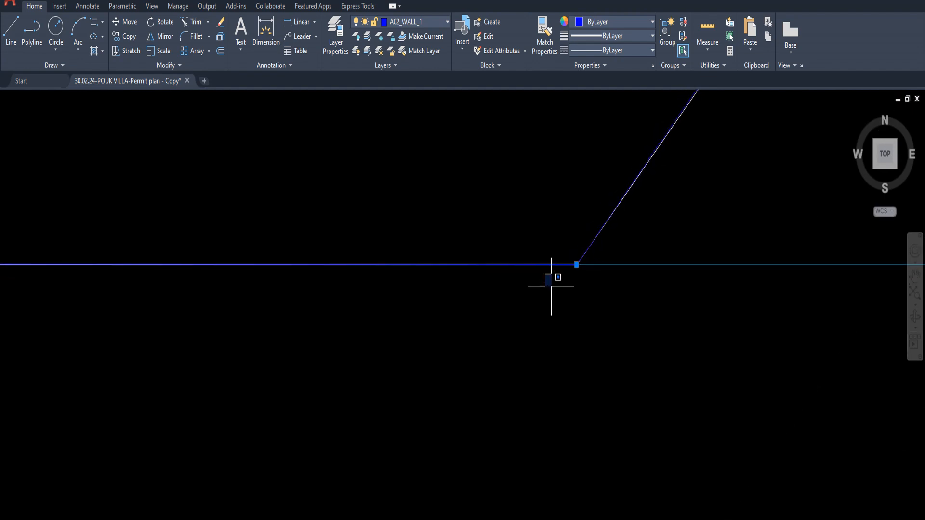
{"action": "scroll", "coordinate": [557, 303], "scroll_direction": "down", "scroll_amount": 4}
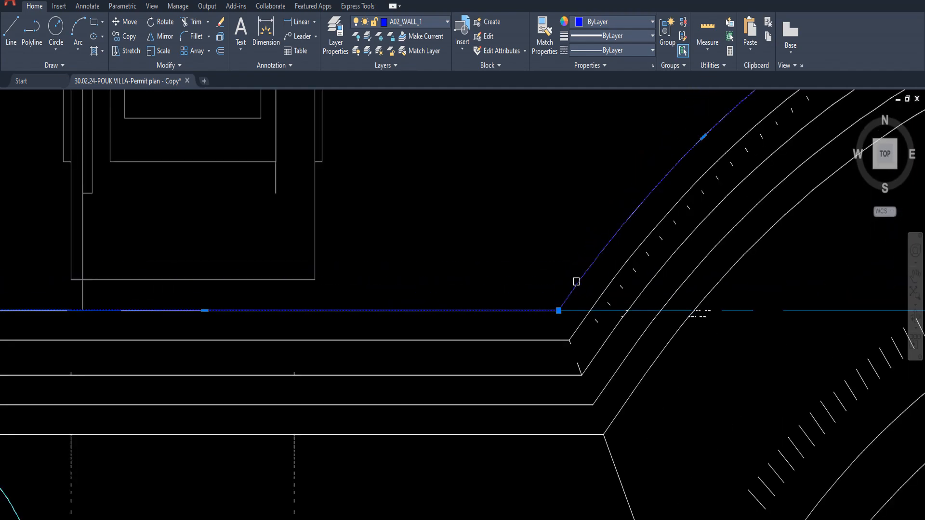
{"action": "scroll", "coordinate": [566, 289], "scroll_direction": "down", "scroll_amount": 6}
{"action": "scroll", "coordinate": [622, 303], "scroll_direction": "up", "scroll_amount": 6}
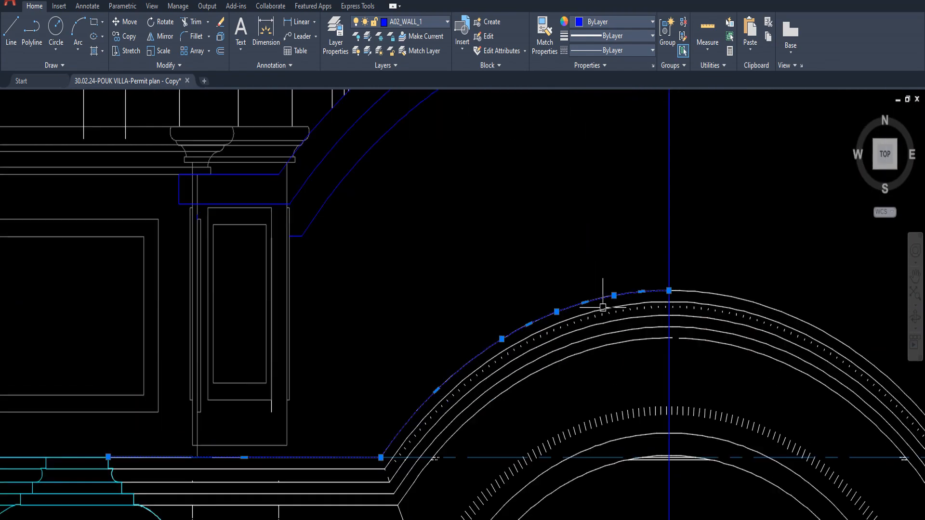
- Offset the traced arch polyline inward onto the second moulding line, picking that line at the arch apex
{"action": "left_click", "coordinate": [654, 295]}
{"action": "scroll", "coordinate": [668, 290], "scroll_direction": "up", "scroll_amount": 3}
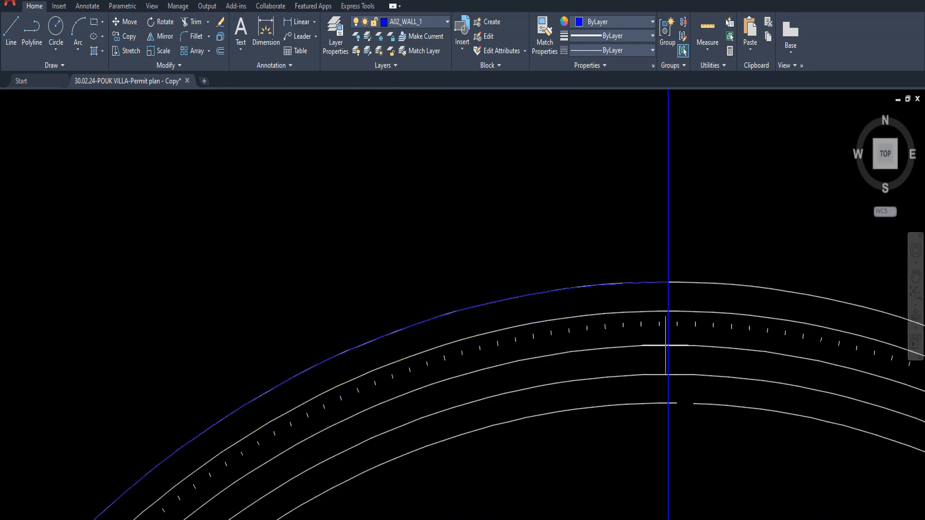
{"action": "left_click", "coordinate": [657, 311]}
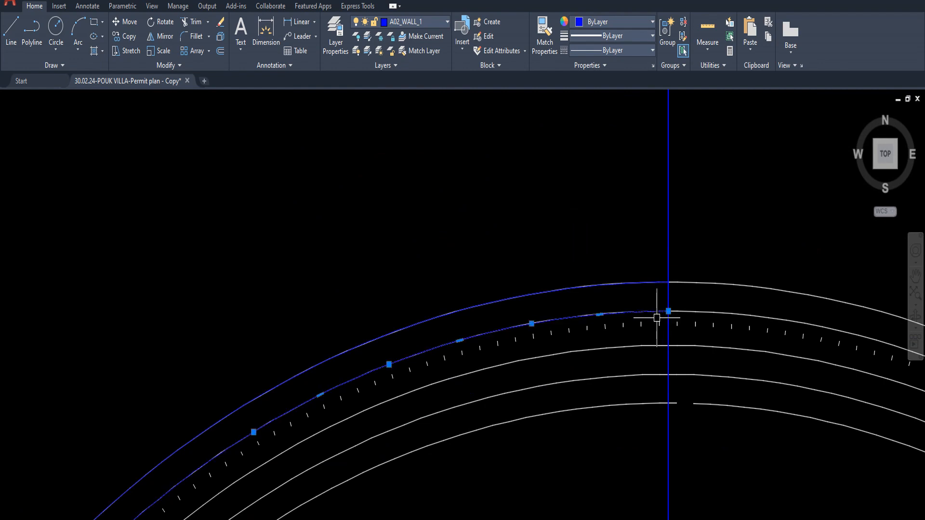
- Offset the traced arch polyline inward onto the third, fourth and fifth moulding lines, picking each line at the arch apex
{"action": "scroll", "coordinate": [671, 314], "scroll_direction": "down", "scroll_amount": 2}
{"action": "scroll", "coordinate": [667, 334], "scroll_direction": "up", "scroll_amount": 3}
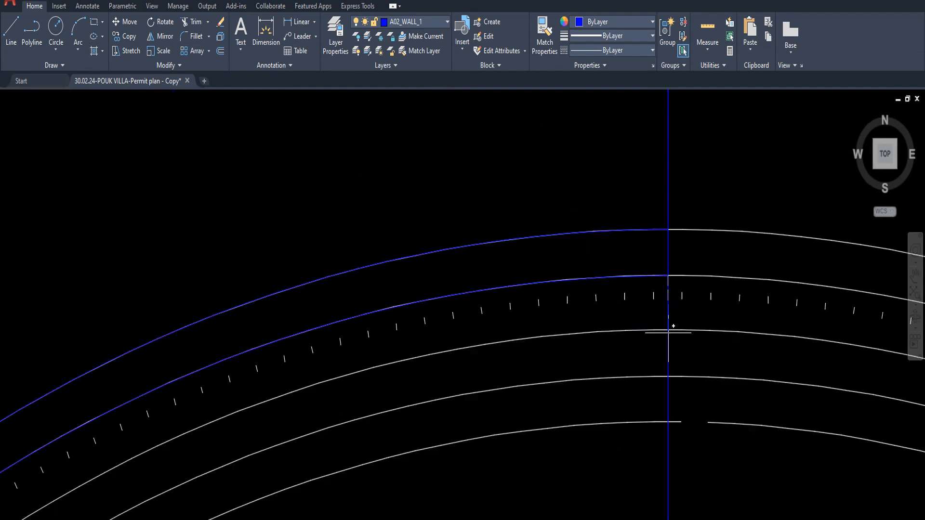
{"action": "scroll", "coordinate": [659, 362], "scroll_direction": "down", "scroll_amount": 3}
{"action": "left_click", "coordinate": [614, 294]}
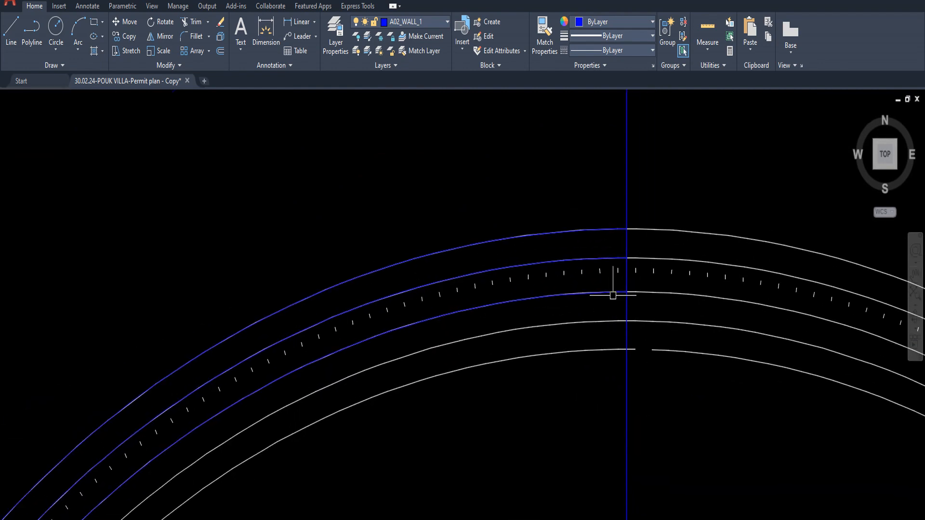
{"action": "scroll", "coordinate": [618, 336], "scroll_direction": "up", "scroll_amount": 2}
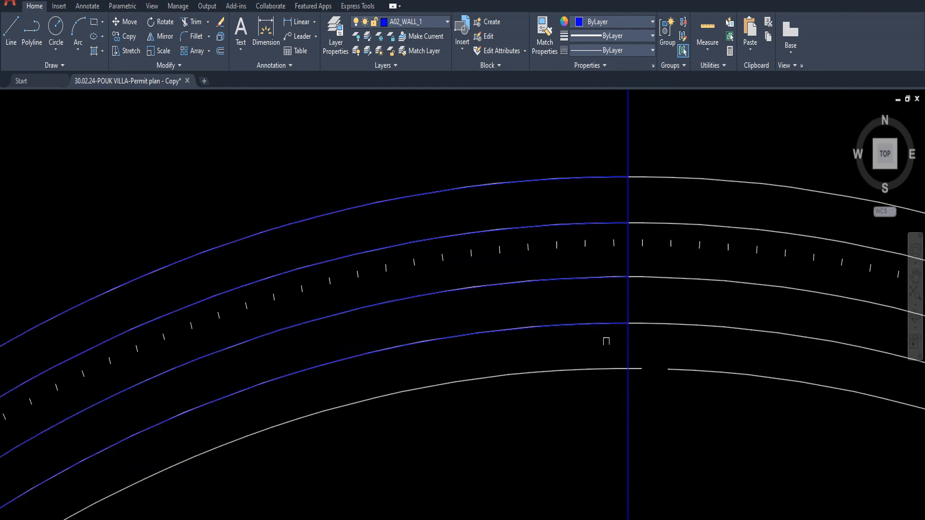
{"action": "left_click", "coordinate": [614, 324]}
{"action": "key", "text": "Escape"}
{"action": "left_click", "coordinate": [628, 368]}
{"action": "left_click", "coordinate": [624, 401]}
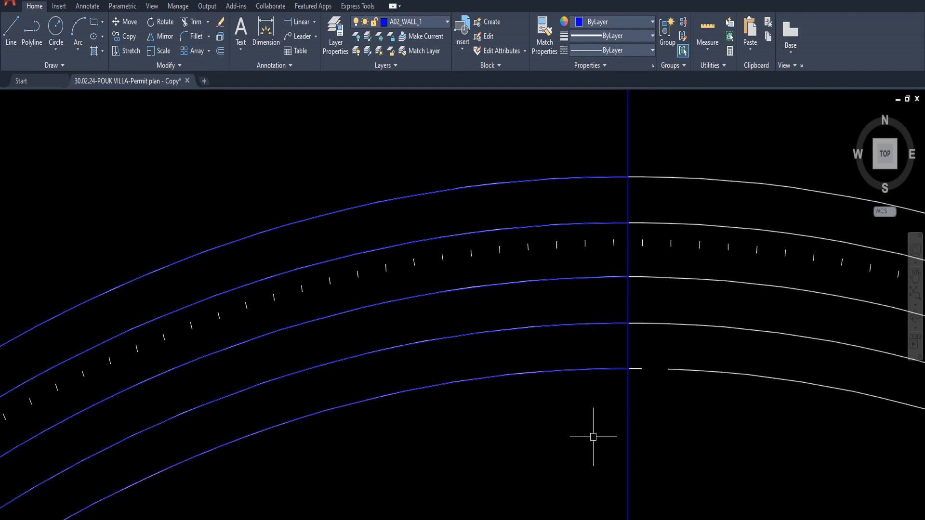
- Delete the old white moulding lines where the left foot of the arch meets the straight cornice
{"action": "scroll", "coordinate": [593, 437], "scroll_direction": "down", "scroll_amount": 5}
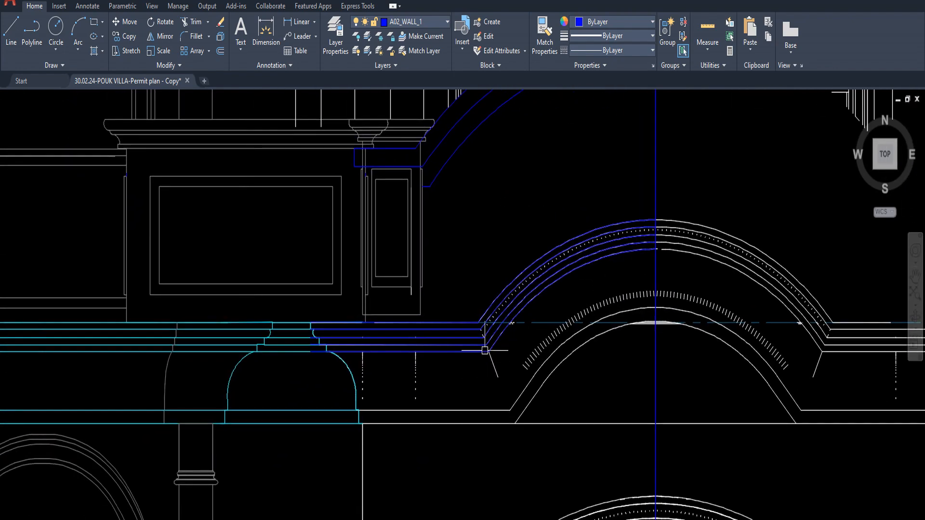
{"action": "scroll", "coordinate": [484, 351], "scroll_direction": "down", "scroll_amount": 2}
{"action": "left_click", "coordinate": [471, 280]}
{"action": "left_click", "coordinate": [509, 374]}
{"action": "key", "text": "Delete"}
{"action": "middle_click_drag", "start_coordinate": [475, 369], "coordinate": [519, 359]}
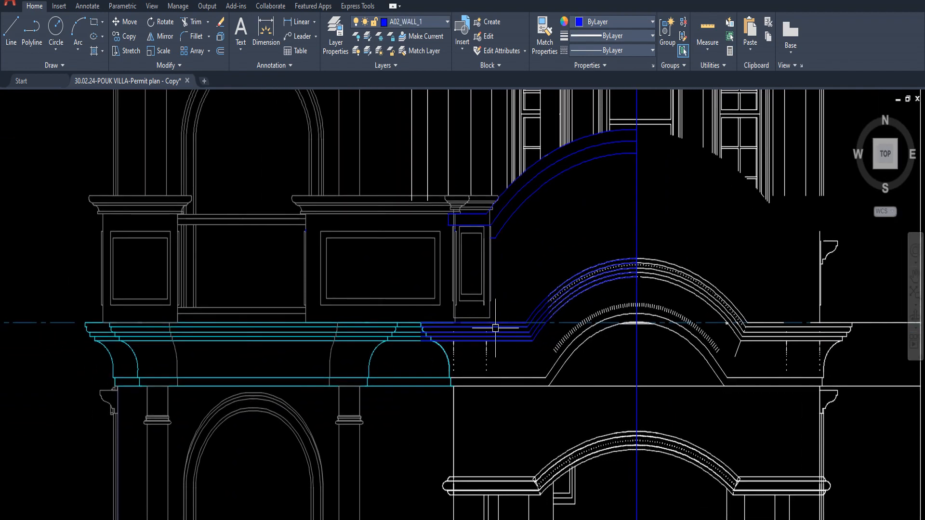
- Delete the old white profile linework that overlaps the mirrored cornice profile beside the arch
{"action": "scroll", "coordinate": [495, 328], "scroll_direction": "up", "scroll_amount": 2}
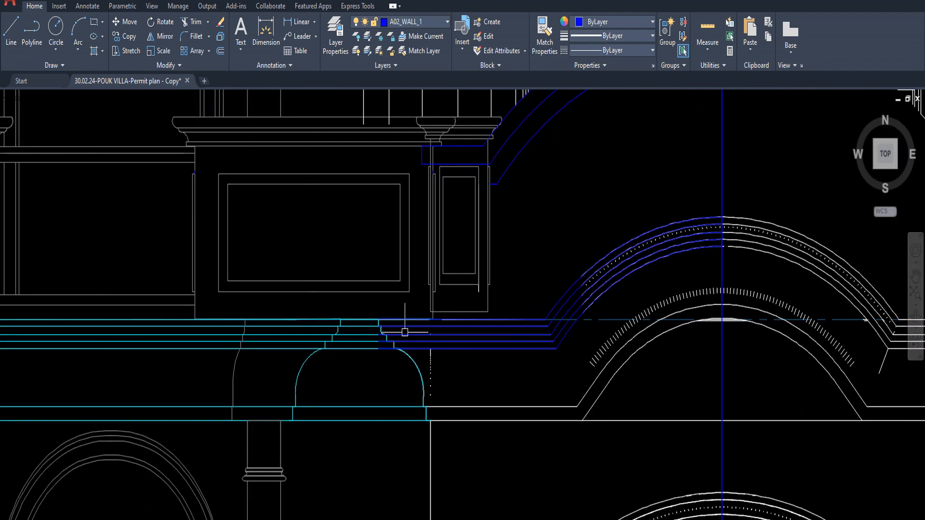
{"action": "left_click", "coordinate": [374, 316]}
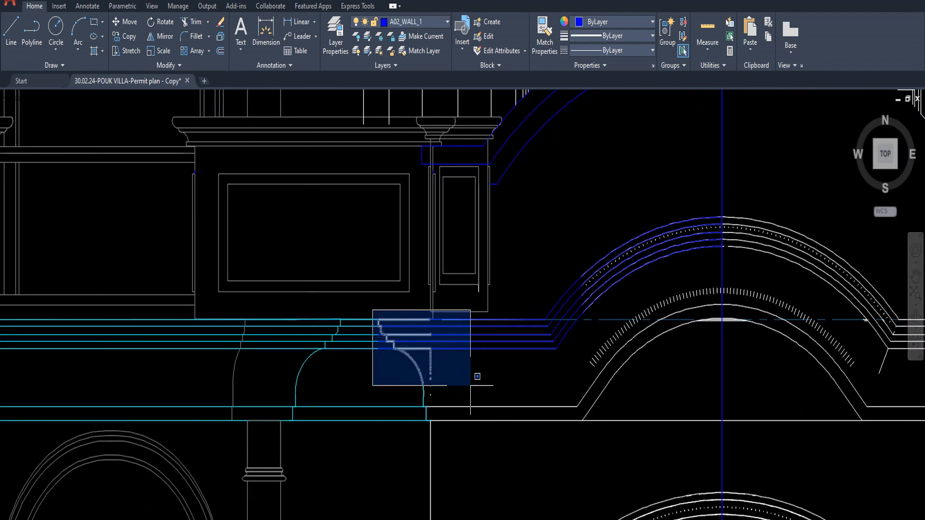
{"action": "left_click", "coordinate": [498, 418]}
{"action": "scroll", "coordinate": [430, 403], "scroll_direction": "up", "scroll_amount": 4}
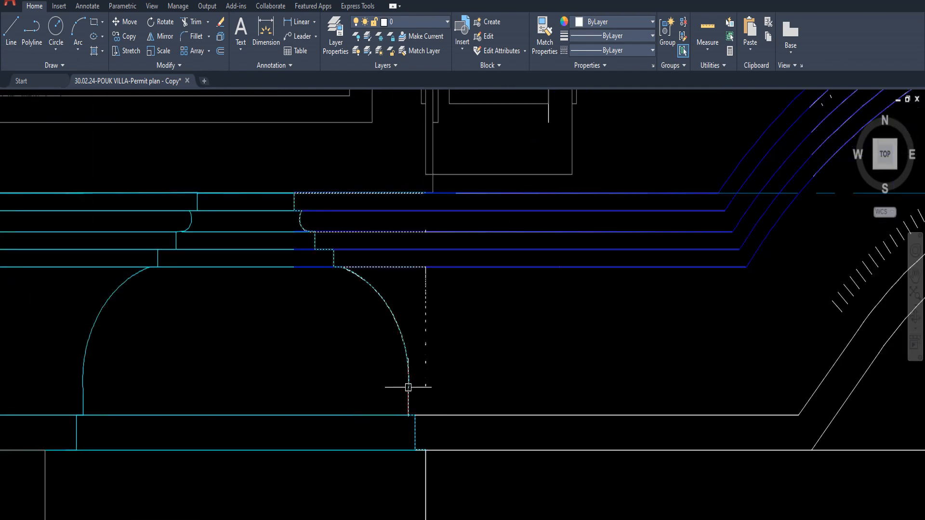
{"action": "left_click", "coordinate": [410, 389]}
{"action": "key", "text": "Escape"}
{"action": "left_click", "coordinate": [282, 175]}
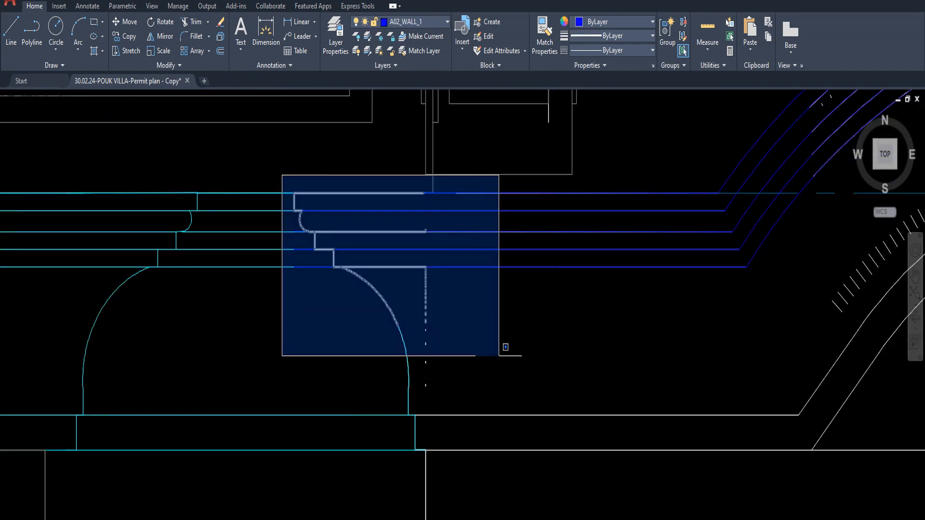
{"action": "left_click", "coordinate": [507, 364]}
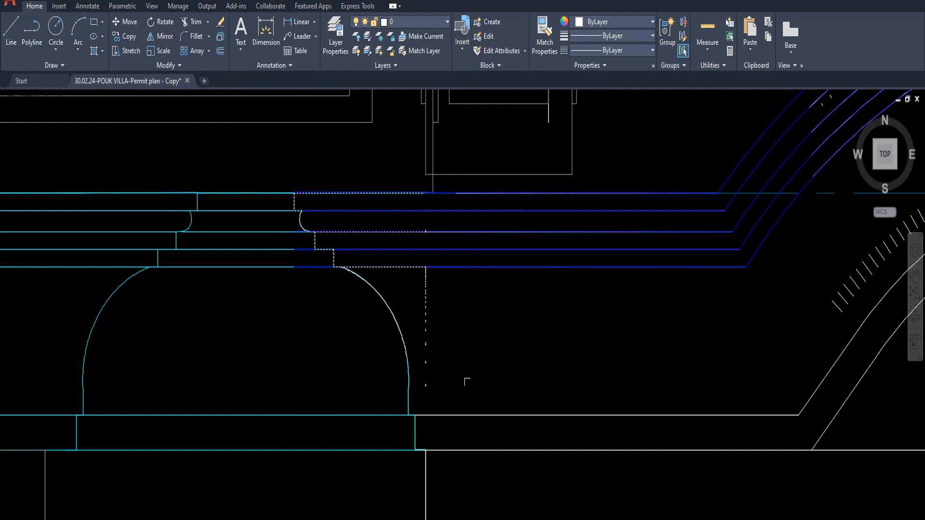
{"action": "key", "text": "Escape"}
- Delete the remaining old straight segments and dotted fragments between the mirrored cornice profile and the arch
{"action": "left_click", "coordinate": [400, 187]}
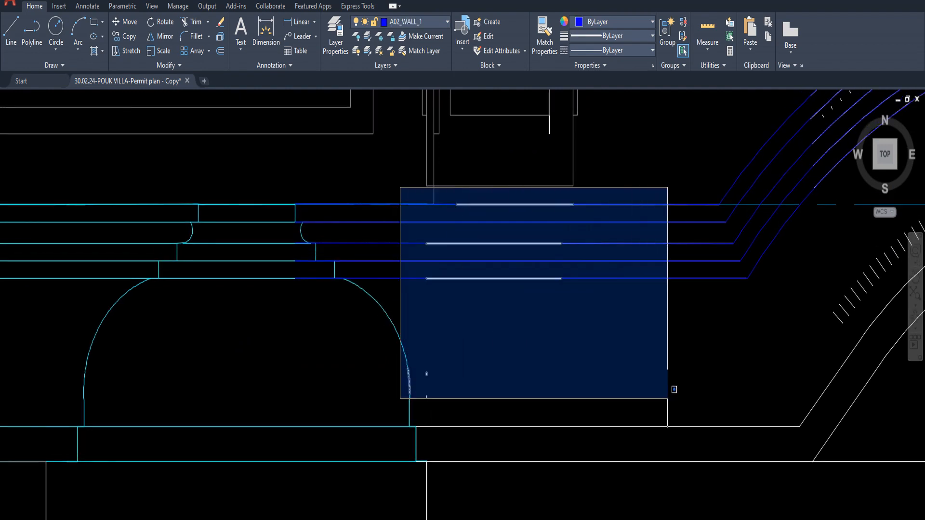
{"action": "left_click", "coordinate": [773, 373]}
{"action": "key", "text": "Delete"}
{"action": "middle_click_drag", "start_coordinate": [422, 336], "coordinate": [524, 305]}
{"action": "left_click", "coordinate": [372, 144]}
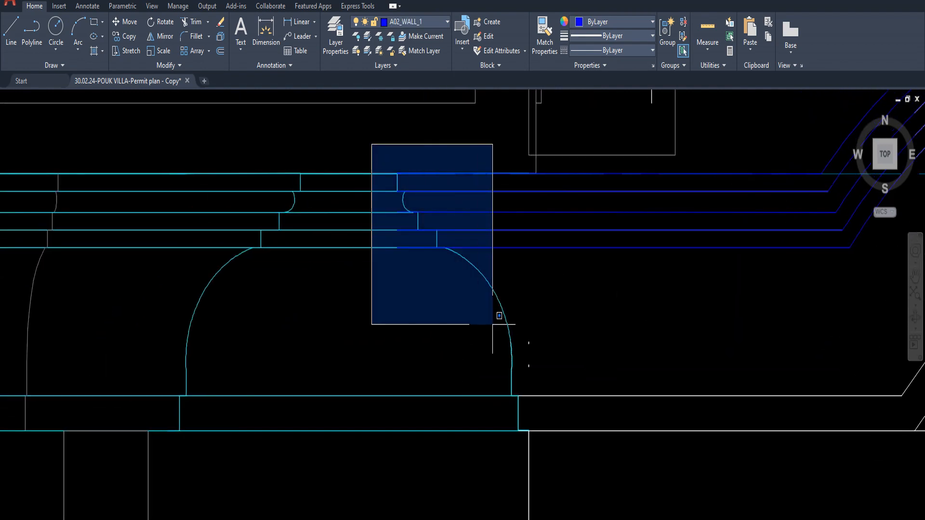
{"action": "left_click", "coordinate": [493, 325]}
{"action": "left_click", "coordinate": [456, 291]}
{"action": "left_click", "coordinate": [567, 377]}
{"action": "key", "text": "Delete"}
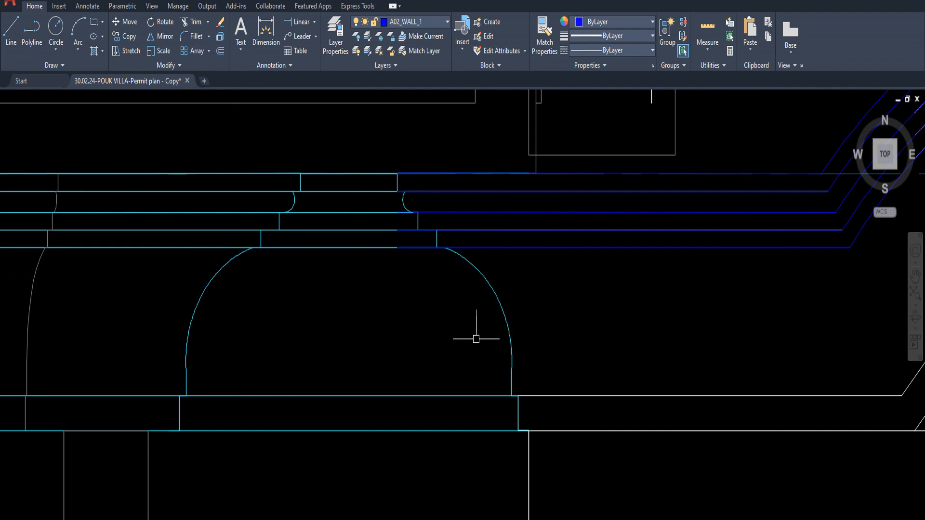
{"action": "left_click", "coordinate": [476, 339]}
{"action": "left_click", "coordinate": [534, 405]}
- Try to stretch the start point of the lowest offset line to the bottom corner of the mirrored profile
{"action": "scroll", "coordinate": [532, 389], "scroll_direction": "down", "scroll_amount": 4}
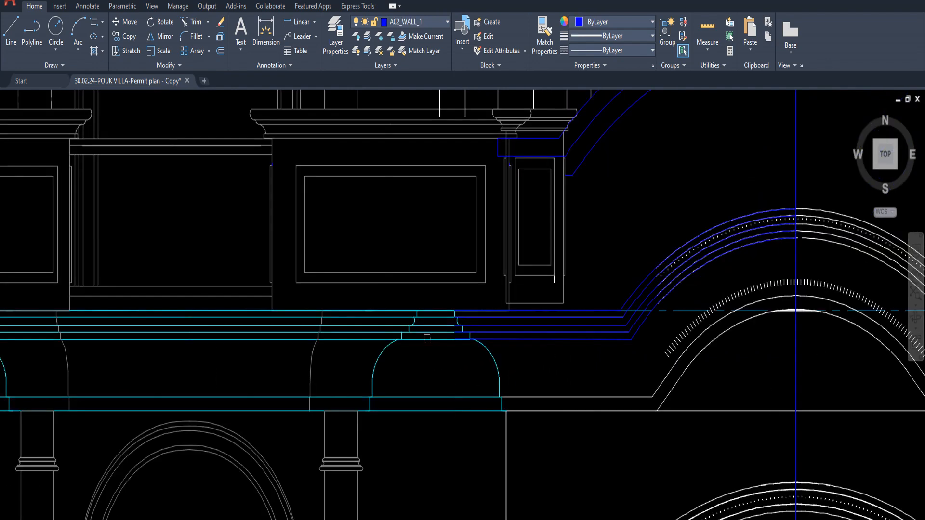
{"action": "left_click", "coordinate": [448, 333]}
{"action": "scroll", "coordinate": [448, 338], "scroll_direction": "up", "scroll_amount": 4}
{"action": "key", "text": "Escape"}
{"action": "left_click", "coordinate": [505, 342]}
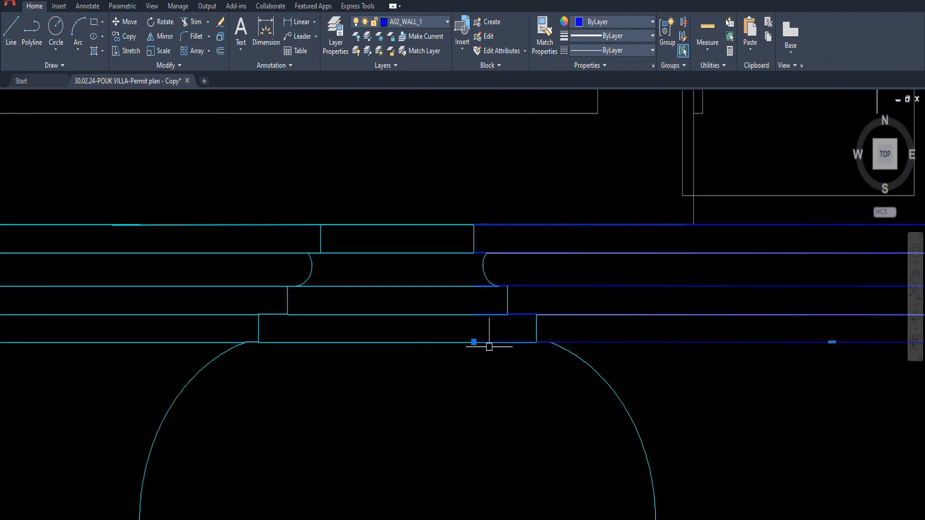
{"action": "left_click", "coordinate": [474, 342]}
{"action": "scroll", "coordinate": [516, 338], "scroll_direction": "up", "scroll_amount": 4}
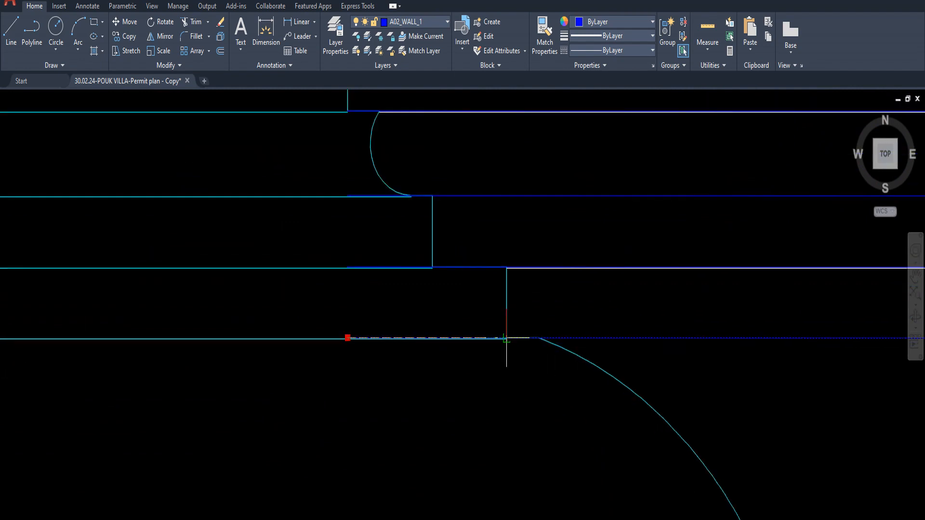
{"action": "scroll", "coordinate": [506, 339], "scroll_direction": "up", "scroll_amount": 6}
{"action": "left_click", "coordinate": [500, 331]}
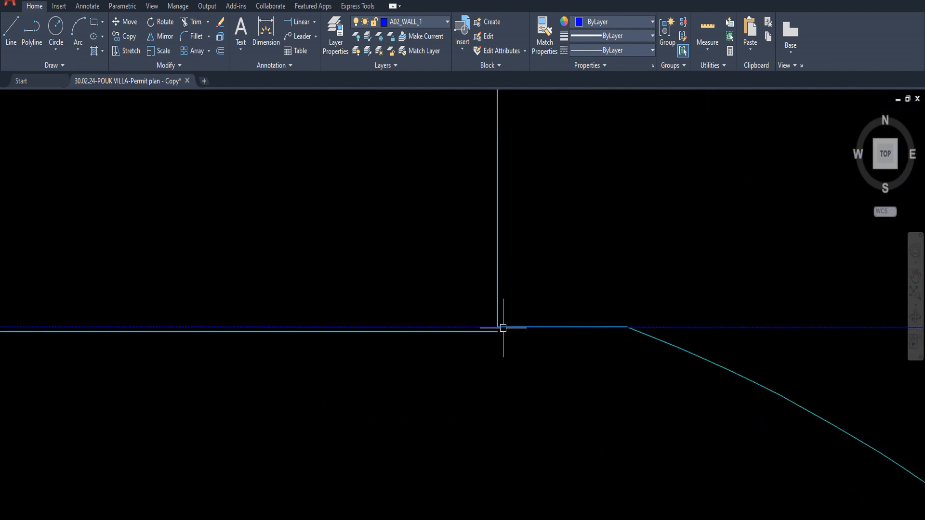
{"action": "scroll", "coordinate": [484, 326], "scroll_direction": "up", "scroll_amount": 4}
{"action": "scroll", "coordinate": [510, 339], "scroll_direction": "down", "scroll_amount": 6}
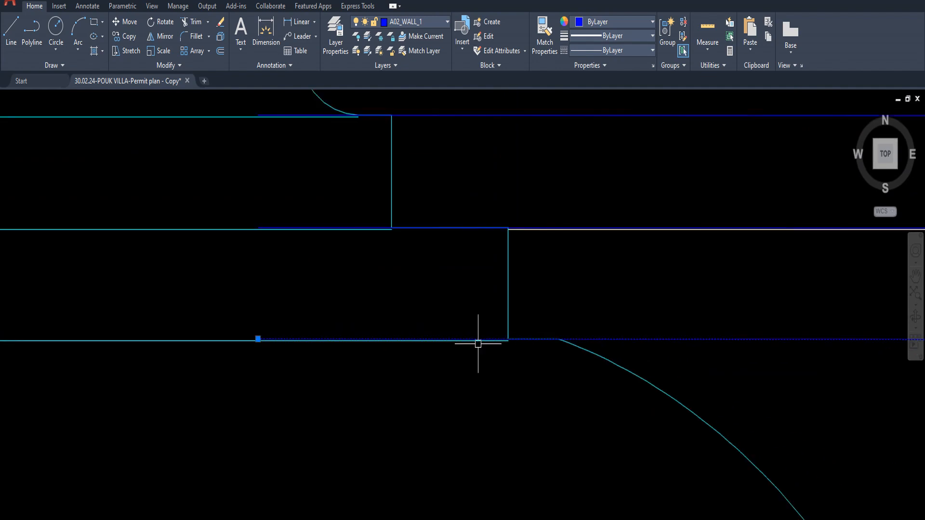
- Trim the overhanging starts of the offset moulding lines back to the steps and curve of the mirrored profile
{"action": "scroll", "coordinate": [446, 336], "scroll_direction": "up", "scroll_amount": 6}
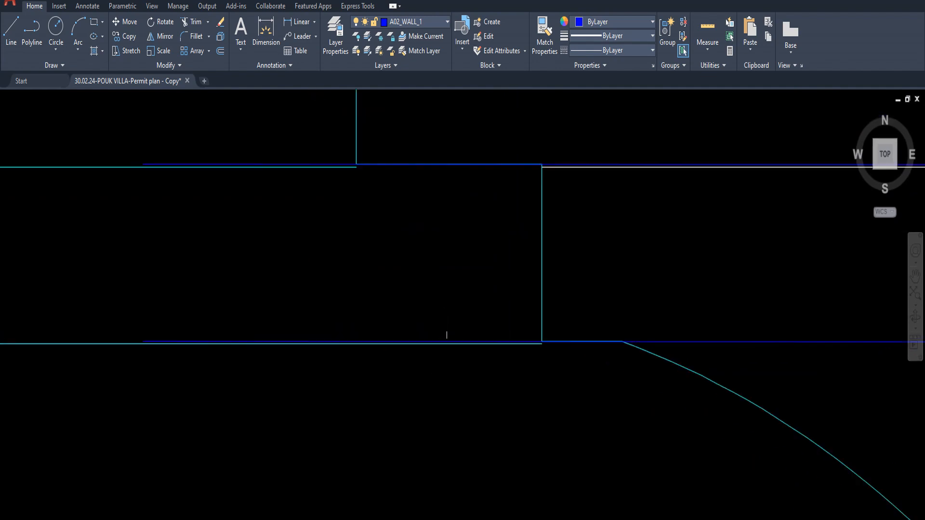
{"action": "scroll", "coordinate": [485, 322], "scroll_direction": "down", "scroll_amount": 4}
{"action": "scroll", "coordinate": [454, 322], "scroll_direction": "up", "scroll_amount": 5}
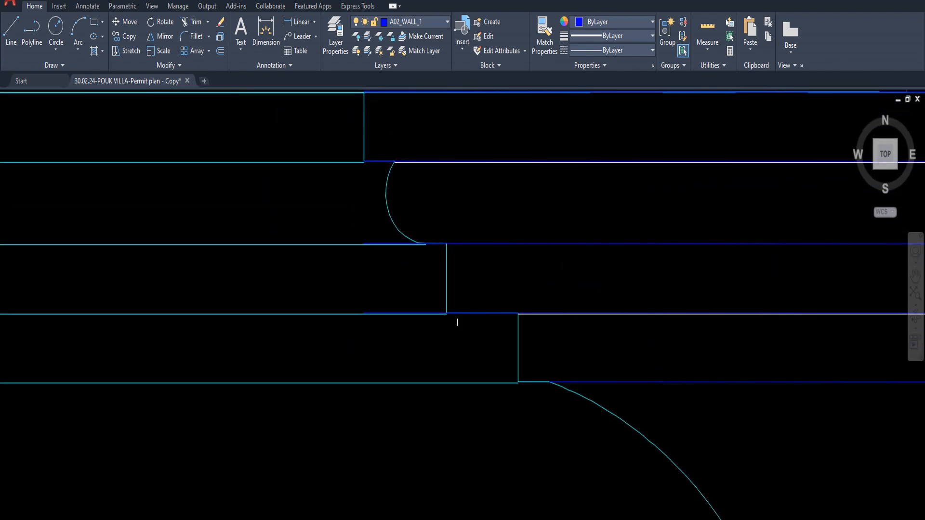
{"action": "scroll", "coordinate": [442, 310], "scroll_direction": "down", "scroll_amount": 4}
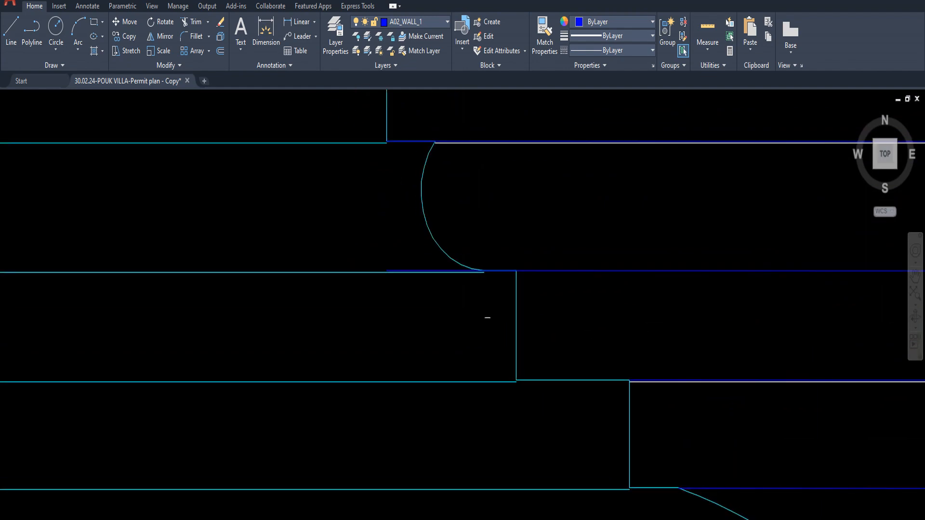
{"action": "scroll", "coordinate": [456, 272], "scroll_direction": "up", "scroll_amount": 5}
{"action": "scroll", "coordinate": [465, 276], "scroll_direction": "down", "scroll_amount": 4}
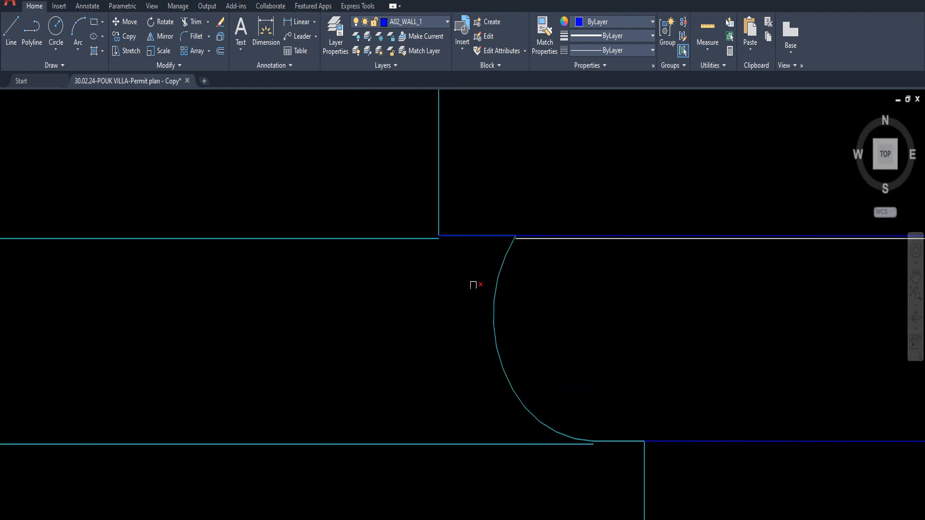
{"action": "scroll", "coordinate": [476, 246], "scroll_direction": "down", "scroll_amount": 3}
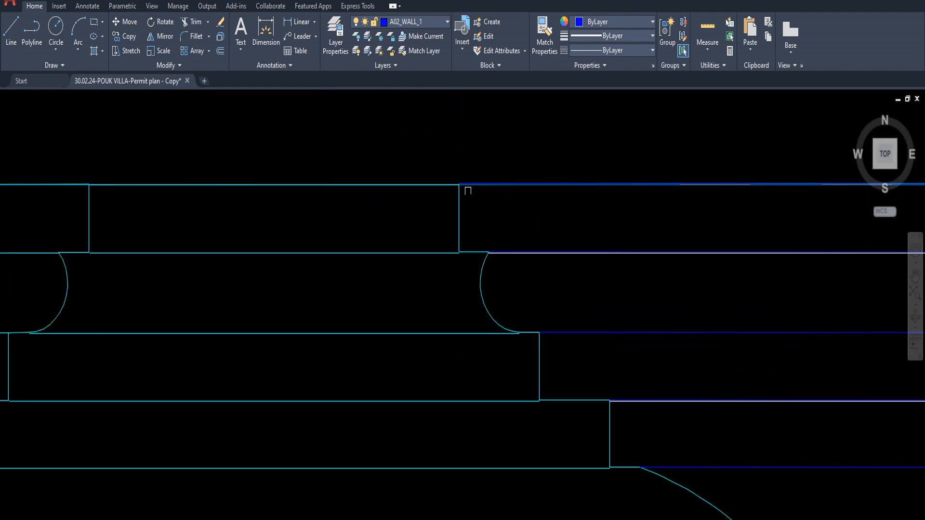
{"action": "scroll", "coordinate": [468, 190], "scroll_direction": "down", "scroll_amount": 5}
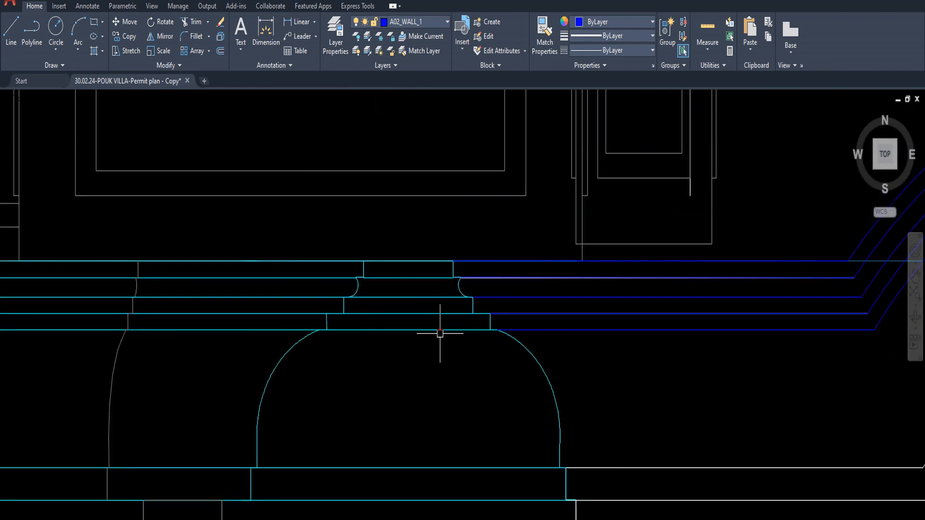
- Delete the old white arch mouldings and dots over the apex and the left half, keeping the new blue offset lines
{"action": "scroll", "coordinate": [439, 333], "scroll_direction": "down", "scroll_amount": 5}
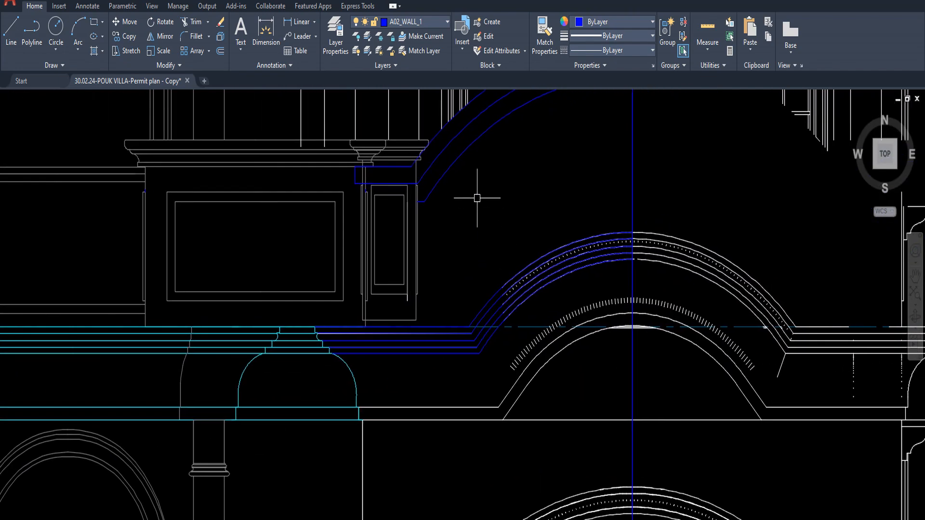
{"action": "left_click", "coordinate": [476, 198]}
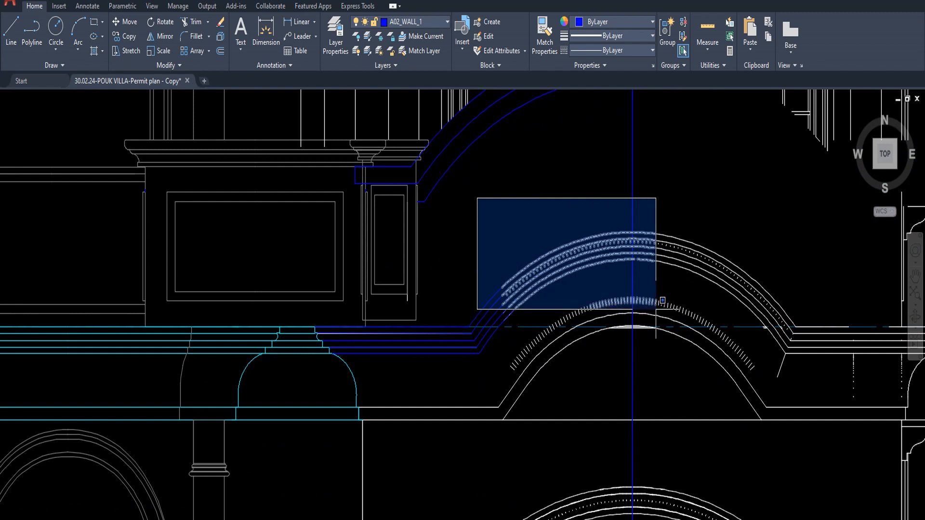
{"action": "left_click", "coordinate": [681, 285]}
{"action": "key", "text": "Delete"}
{"action": "left_click", "coordinate": [490, 251]}
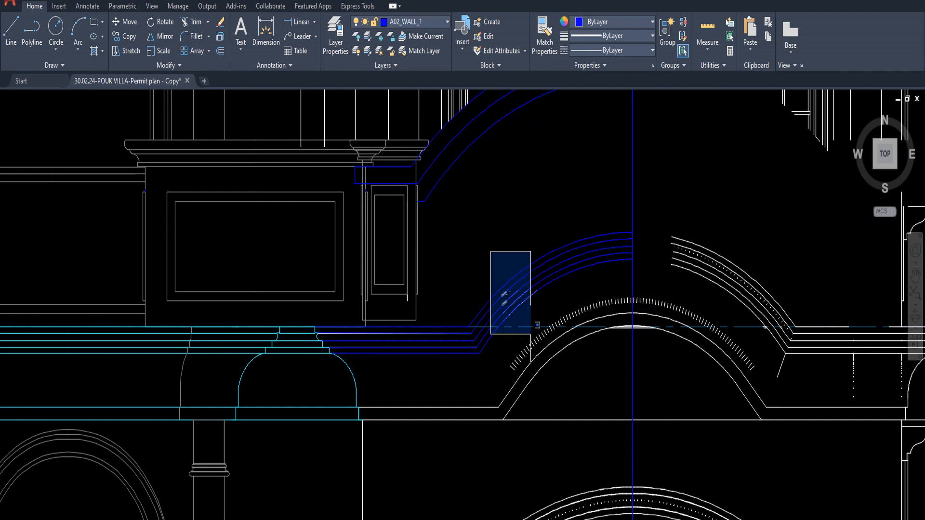
{"action": "left_click", "coordinate": [530, 333]}
{"action": "key", "text": "Delete"}
{"action": "left_click_drag", "start_coordinate": [492, 264], "coordinate": [537, 325]}
{"action": "key", "text": "Delete"}
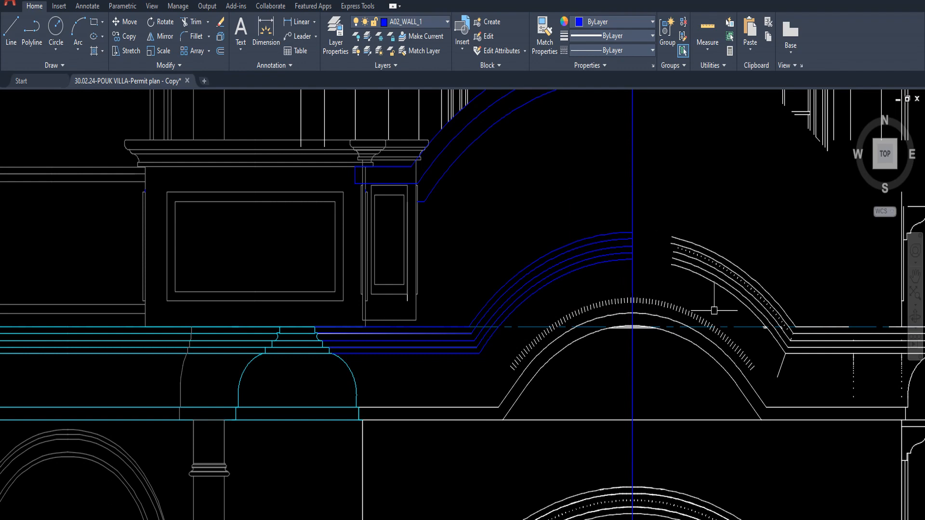
- Delete the old white arch mouldings on the right half, down to where they meet the right-hand cornice
{"action": "middle_click_drag", "start_coordinate": [593, 371], "coordinate": [548, 392]}
{"action": "scroll", "coordinate": [491, 221], "scroll_direction": "down", "scroll_amount": 3}
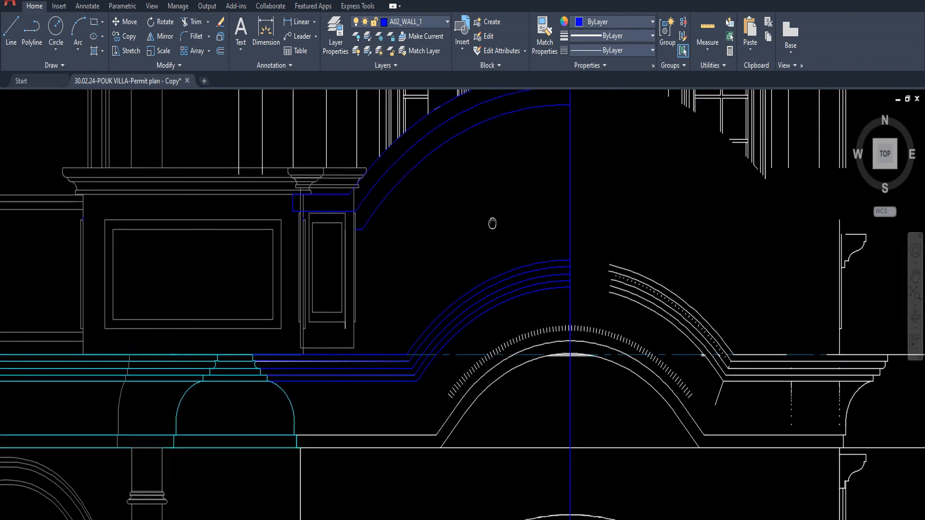
{"action": "left_click", "coordinate": [501, 257]}
{"action": "left_click", "coordinate": [565, 309]}
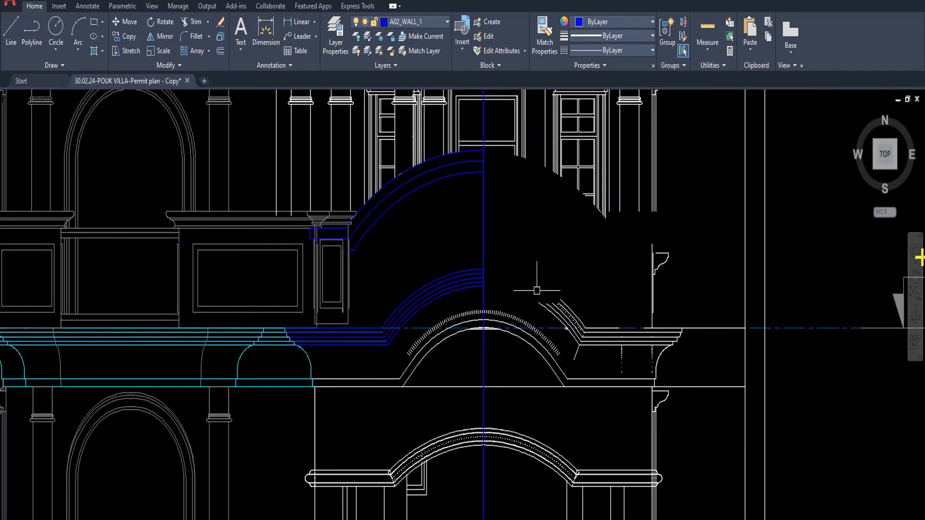
{"action": "left_click", "coordinate": [533, 275]}
{"action": "scroll", "coordinate": [597, 340], "scroll_direction": "down", "scroll_amount": 2}
{"action": "scroll", "coordinate": [598, 340], "scroll_direction": "up", "scroll_amount": 3}
{"action": "left_click", "coordinate": [594, 338]}
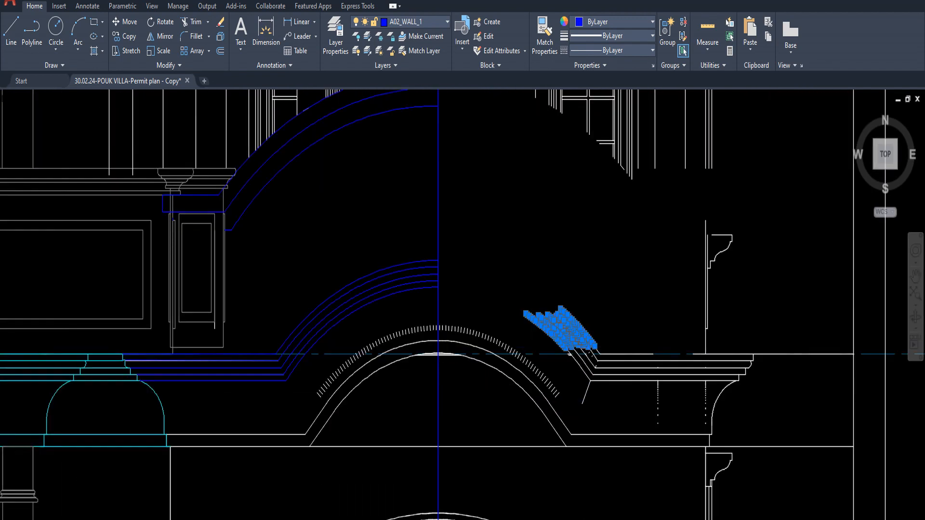
{"action": "key", "text": "Delete"}
{"action": "left_click", "coordinate": [564, 320]}
{"action": "mouse_move", "coordinate": [683, 411]}
{"action": "middle_mouse_down"}
{"action": "mouse_move", "coordinate": [635, 386]}
{"action": "mouse_move", "coordinate": [635, 362]}
{"action": "middle_mouse_up"}
- Place a vertical construction line through the outer tip of the old right-hand cornice
{"action": "left_click", "coordinate": [532, 274]}
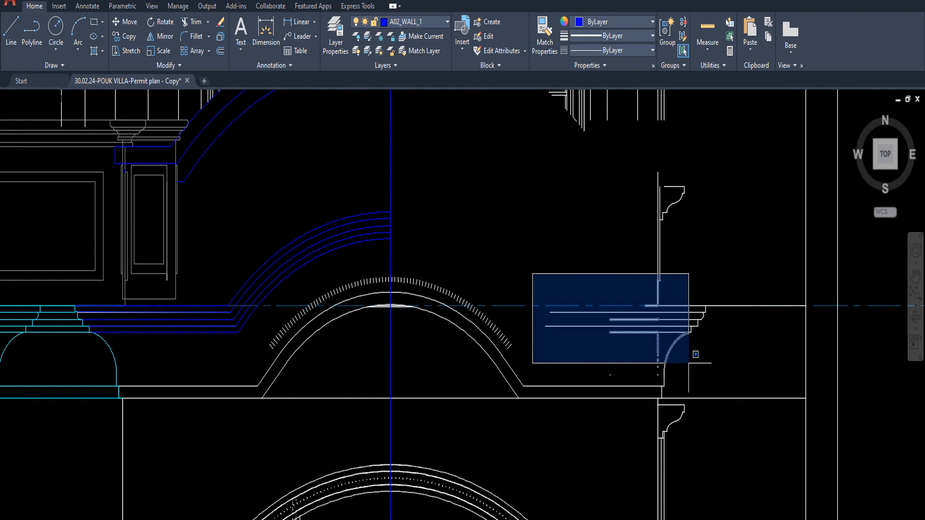
{"action": "key", "text": "Escape"}
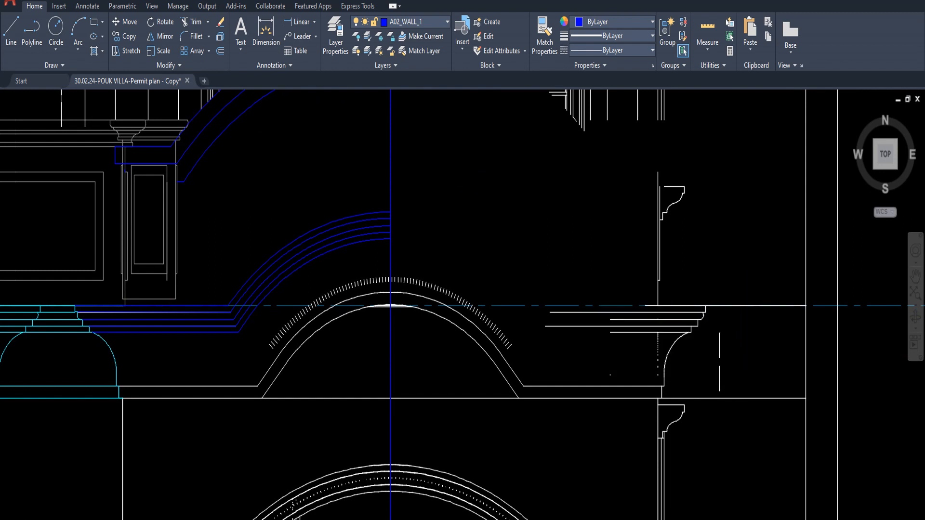
{"action": "scroll", "coordinate": [708, 346], "scroll_direction": "up", "scroll_amount": 6}
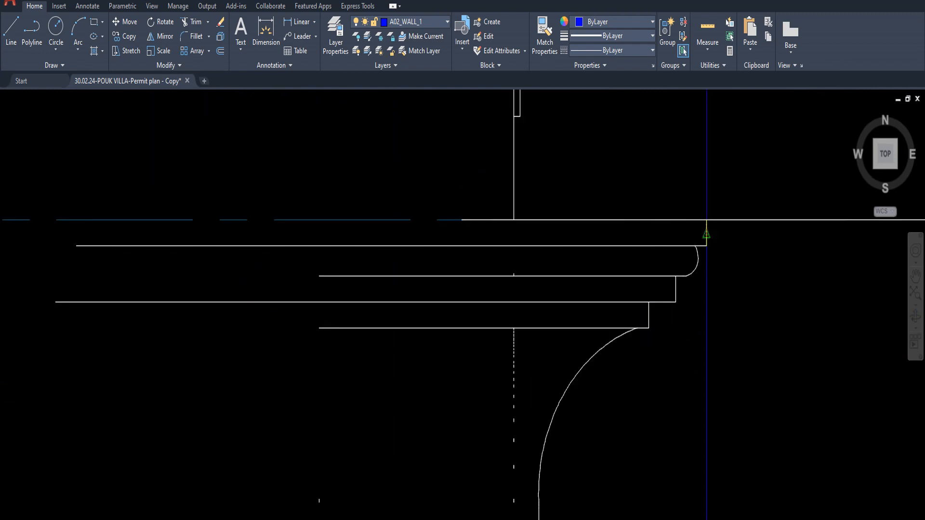
- Delete the old white mouldings and curved profile of the right-hand cornice, including the leftover dots and short stub line
{"action": "scroll", "coordinate": [705, 240], "scroll_direction": "down", "scroll_amount": 9}
{"action": "left_click", "coordinate": [591, 248]}
{"action": "scroll", "coordinate": [723, 300], "scroll_direction": "up", "scroll_amount": 3}
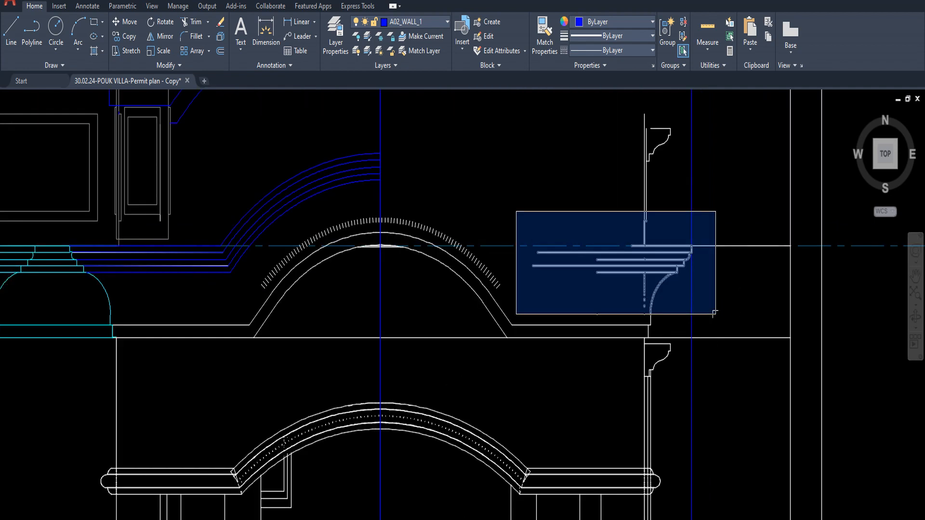
{"action": "key", "text": "Escape"}
{"action": "left_click", "coordinate": [570, 236]}
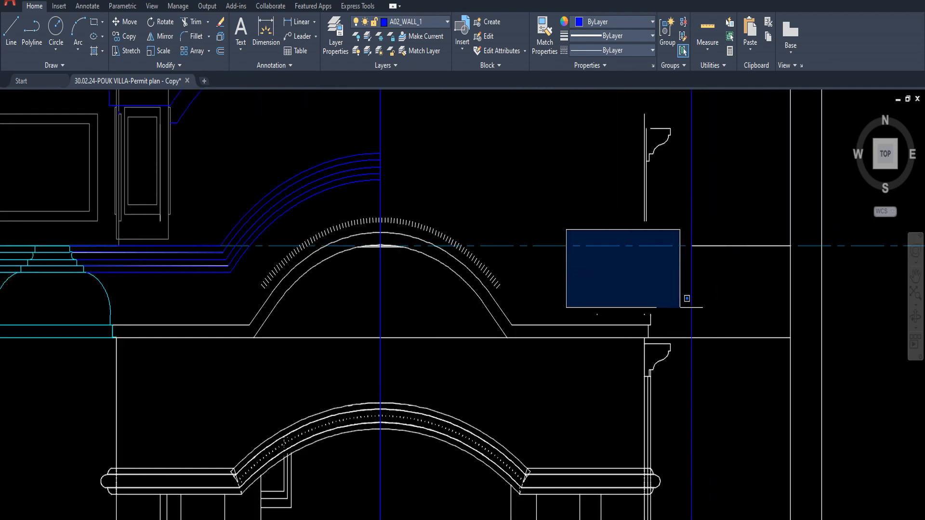
{"action": "left_click", "coordinate": [713, 315]}
{"action": "left_click", "coordinate": [647, 316]}
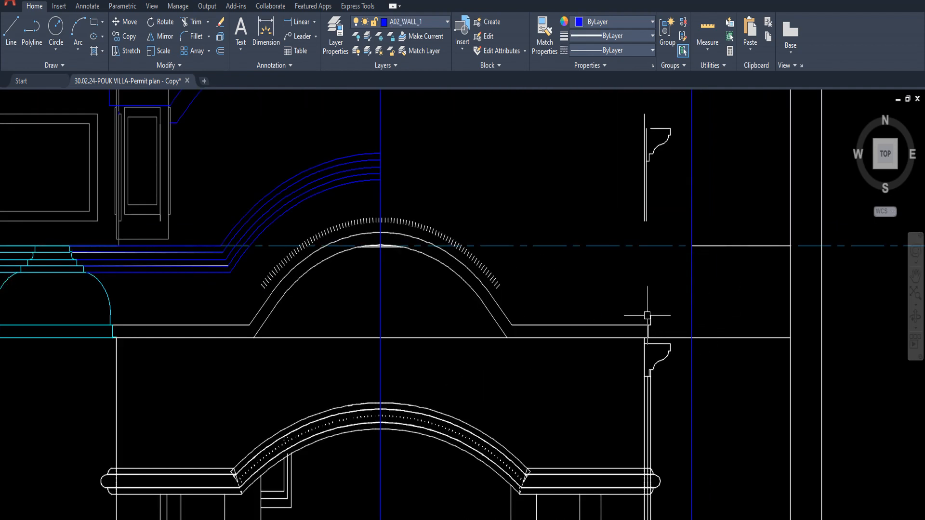
{"action": "scroll", "coordinate": [661, 320], "scroll_direction": "up", "scroll_amount": 4}
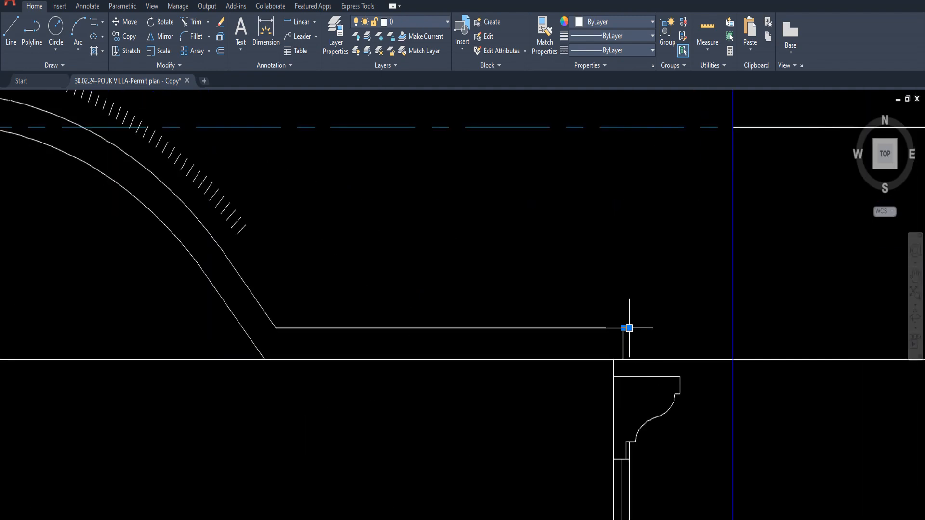
{"action": "scroll", "coordinate": [576, 335], "scroll_direction": "down", "scroll_amount": 7}
- Offset the lowest blue moulding line inward twice, down to the upper and lower white lines of the cornice's bottom band
{"action": "middle_click_drag", "start_coordinate": [575, 335], "coordinate": [656, 360]}
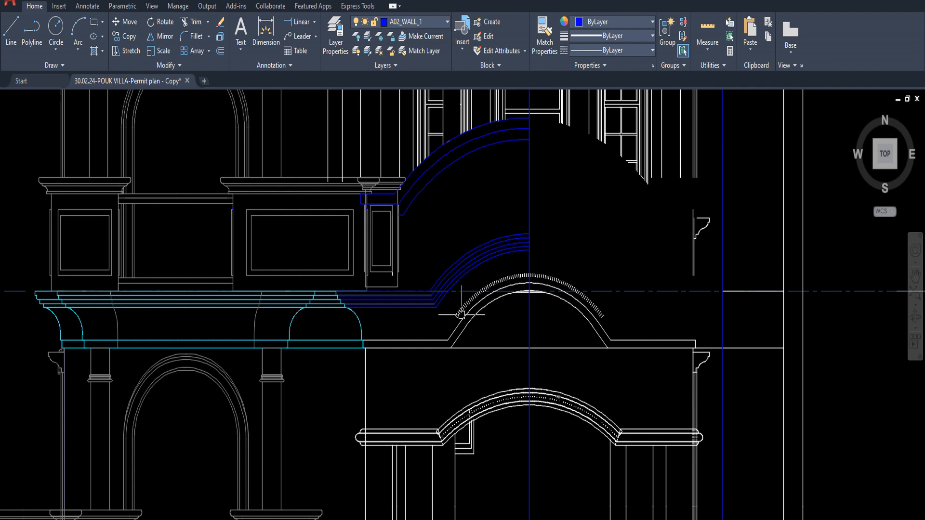
{"action": "scroll", "coordinate": [461, 314], "scroll_direction": "up", "scroll_amount": 4}
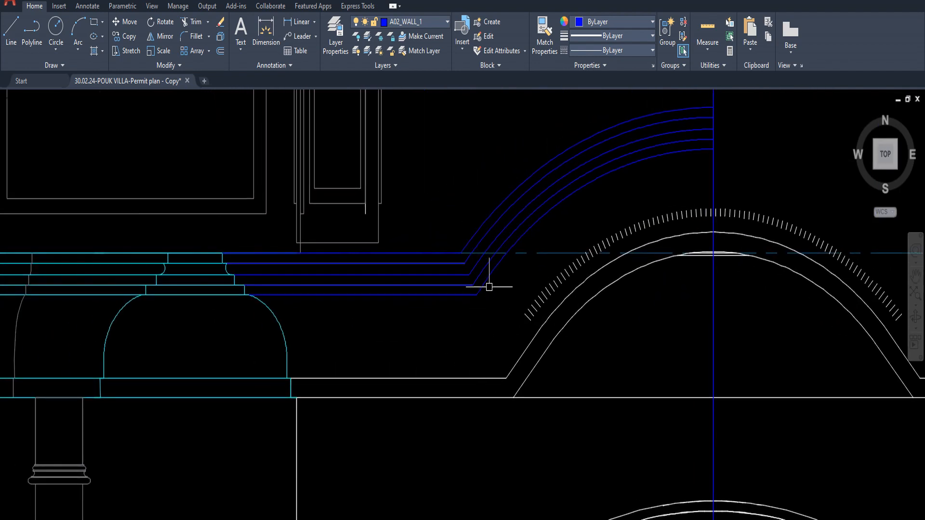
{"action": "left_click", "coordinate": [485, 284]}
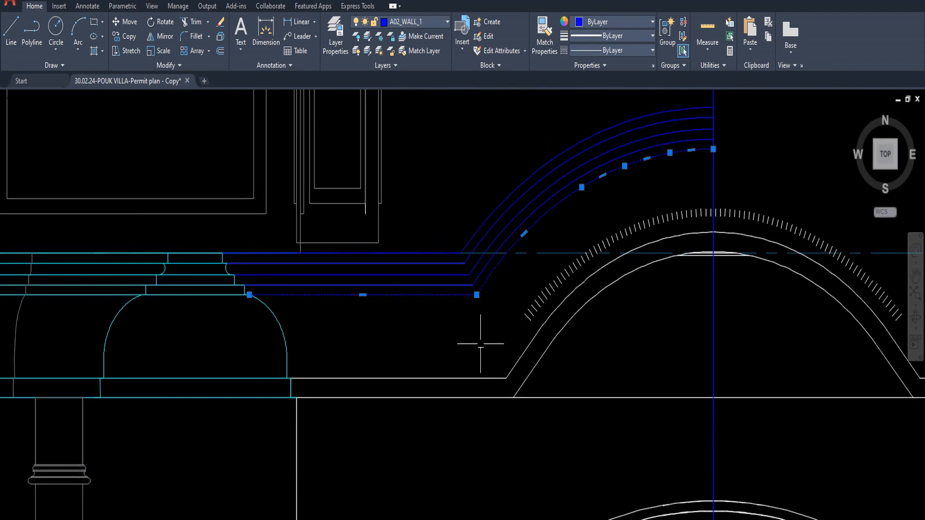
{"action": "key", "text": "Escape"}
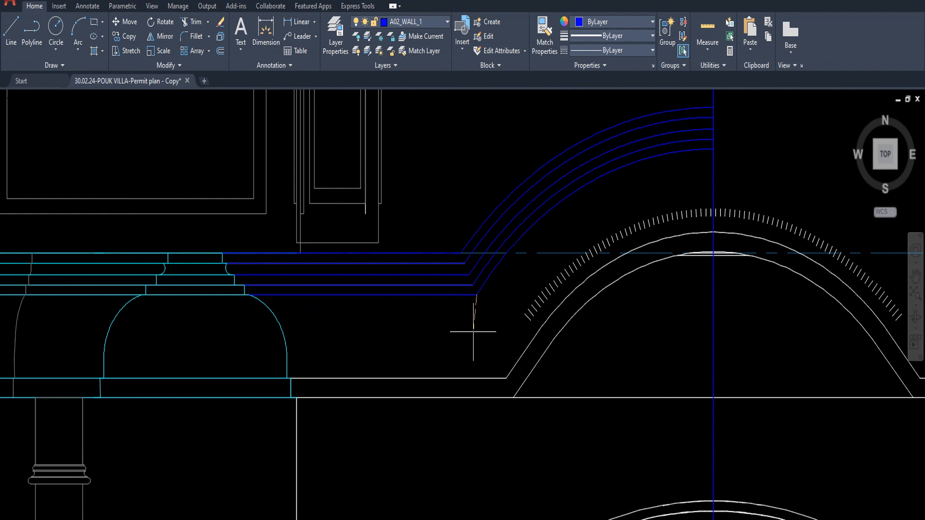
{"action": "left_click", "coordinate": [477, 424]}
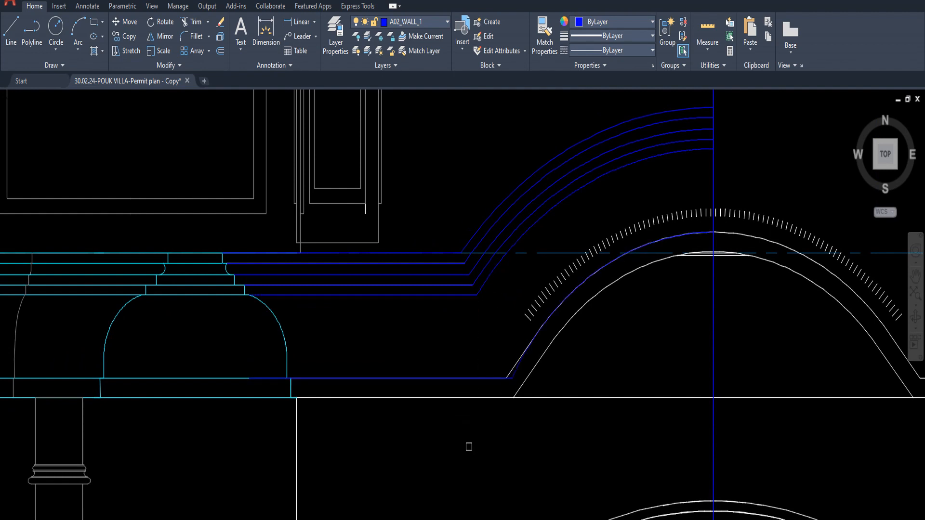
{"action": "left_click", "coordinate": [511, 377]}
{"action": "middle_click_drag", "start_coordinate": [470, 416], "coordinate": [466, 395]}
{"action": "key", "text": "Escape"}
{"action": "scroll", "coordinate": [465, 383], "scroll_direction": "up", "scroll_amount": 2}
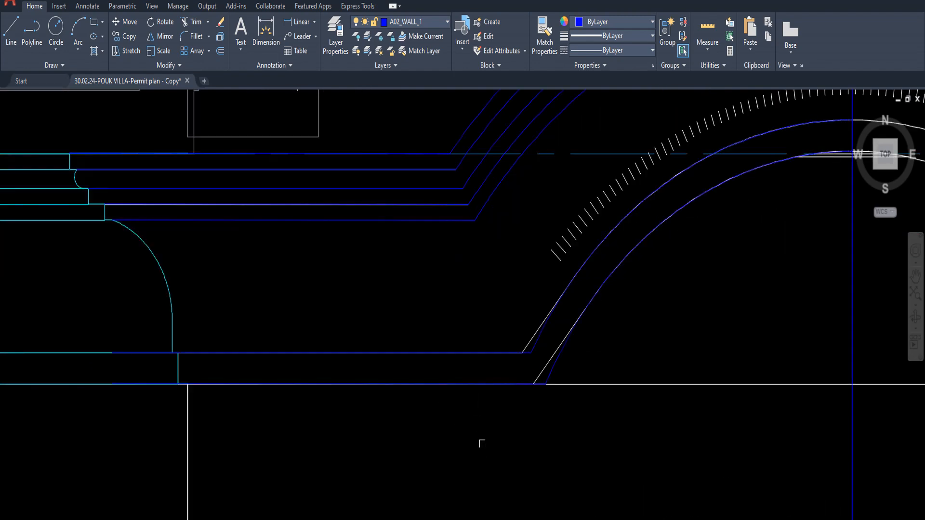
- Trim the overhanging starts of the two new offset lines back to the bottom band of the mirrored profile
{"action": "scroll", "coordinate": [480, 420], "scroll_direction": "down", "scroll_amount": 5}
{"action": "scroll", "coordinate": [498, 390], "scroll_direction": "down", "scroll_amount": 2}
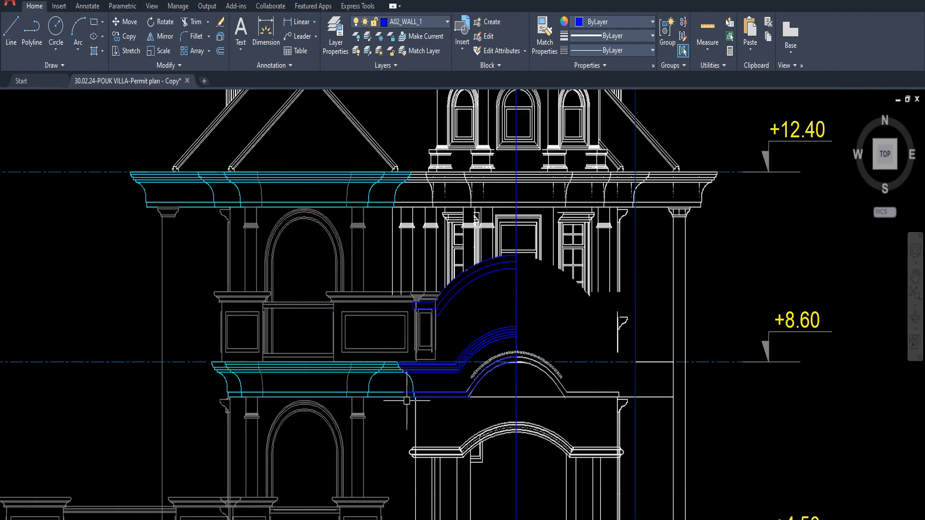
{"action": "scroll", "coordinate": [407, 399], "scroll_direction": "up", "scroll_amount": 4}
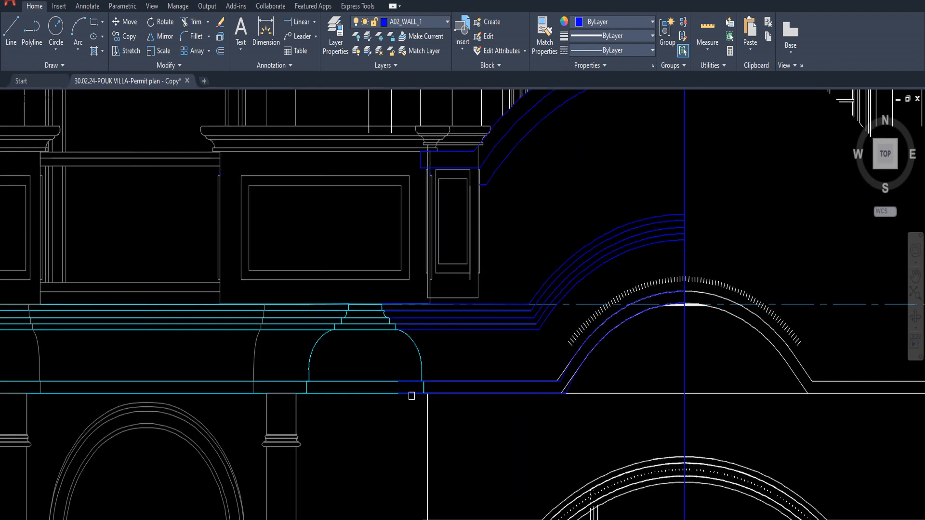
{"action": "middle_click_drag", "start_coordinate": [548, 381], "coordinate": [477, 382]}
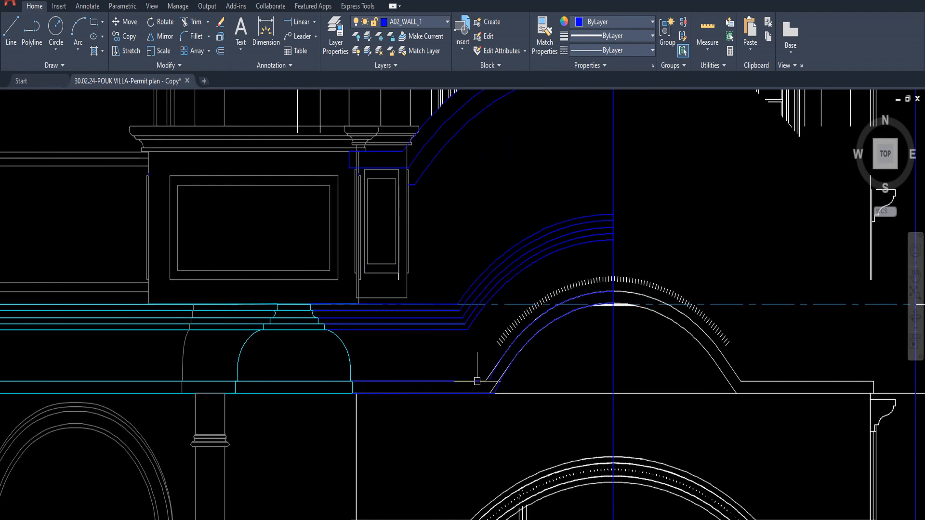
- Delete the old white curved lines of the lower arch and the row of tick marks above them, keeping the blue lines
{"action": "left_click", "coordinate": [486, 332]}
{"action": "left_click", "coordinate": [518, 423]}
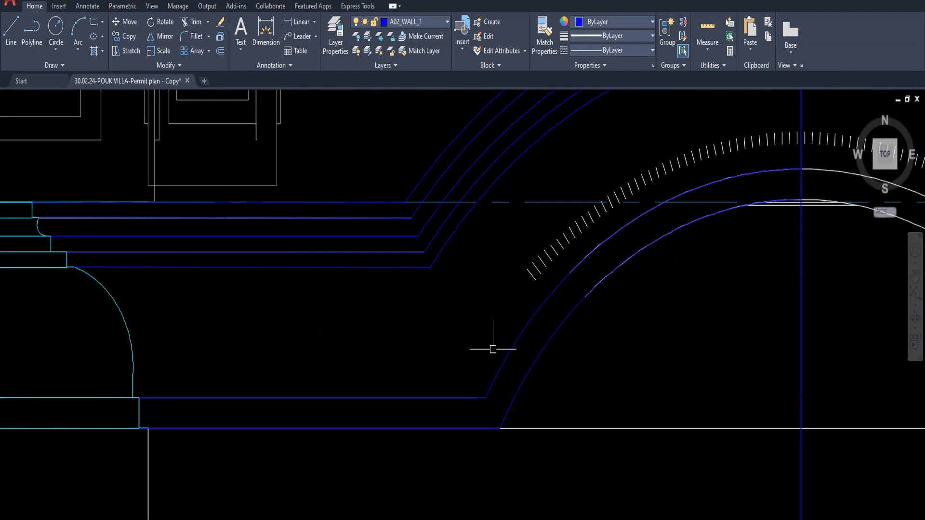
{"action": "scroll", "coordinate": [491, 347], "scroll_direction": "down", "scroll_amount": 5}
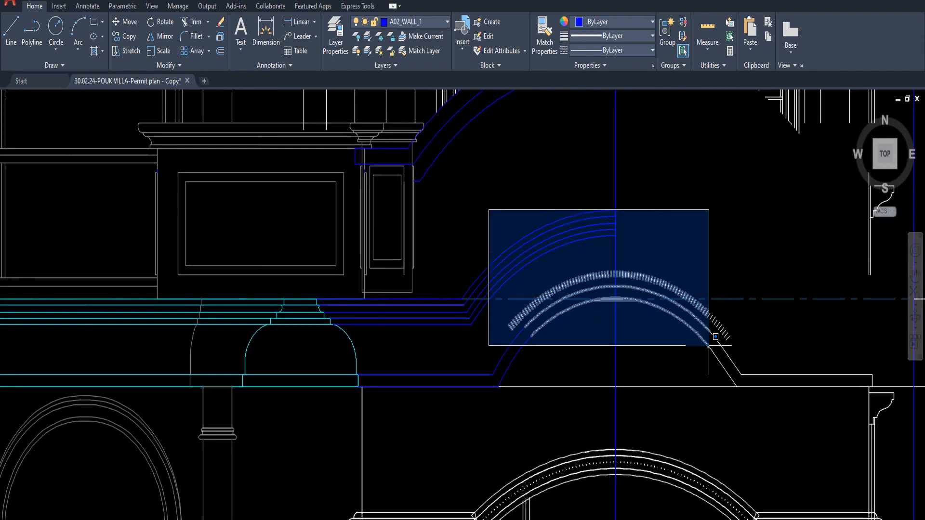
{"action": "left_click", "coordinate": [709, 344]}
{"action": "key", "text": "Delete"}
{"action": "middle_click_drag", "start_coordinate": [630, 300], "coordinate": [577, 343]}
{"action": "left_click", "coordinate": [536, 226]}
{"action": "left_click", "coordinate": [724, 380]}
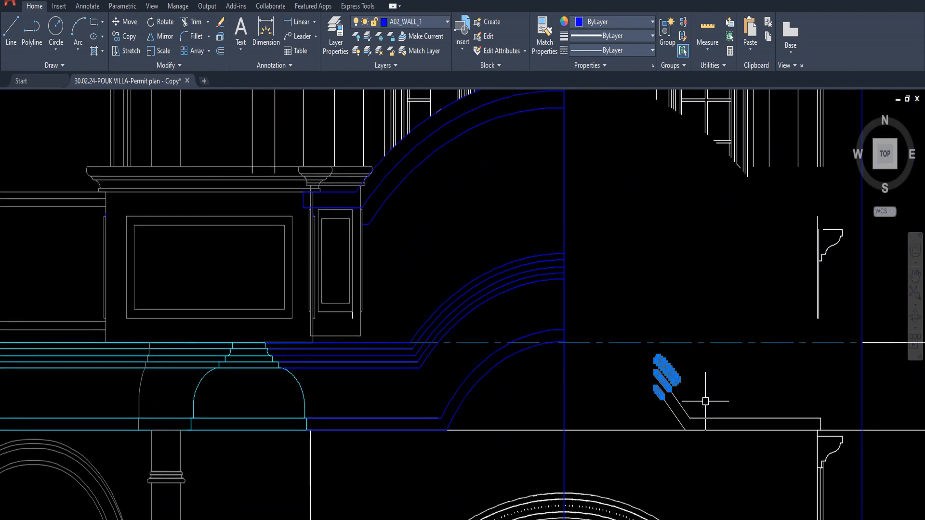
{"action": "middle_click_drag", "start_coordinate": [702, 392], "coordinate": [628, 332]}
{"action": "key", "text": "Delete"}
- Delete the remaining white slanted and horizontal lines of the old bottom band, including the baseline running across beneath the arch
{"action": "left_click", "coordinate": [586, 324]}
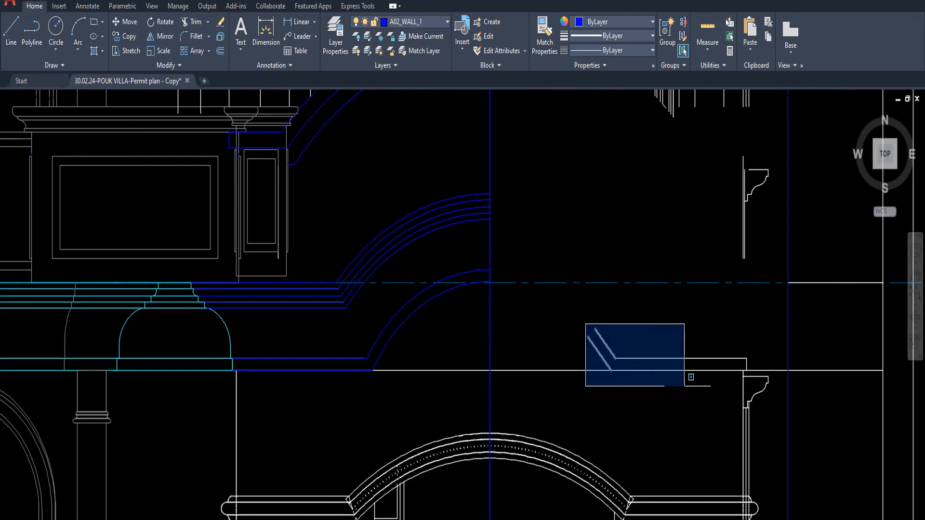
{"action": "scroll", "coordinate": [744, 371], "scroll_direction": "up", "scroll_amount": 5}
{"action": "left_click", "coordinate": [758, 375]}
{"action": "key", "text": "Delete"}
{"action": "scroll", "coordinate": [699, 365], "scroll_direction": "down", "scroll_amount": 5}
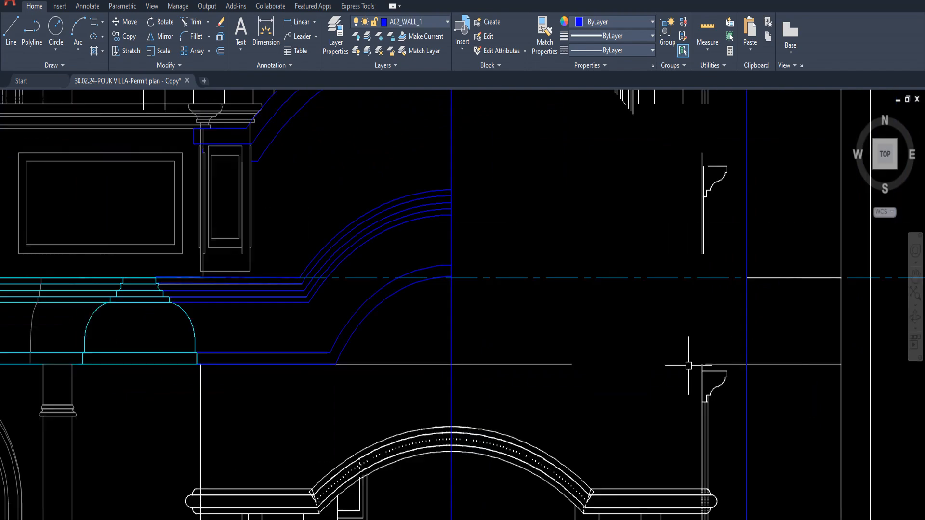
{"action": "key", "text": "Delete"}
{"action": "middle_click_drag", "start_coordinate": [519, 367], "coordinate": [621, 364]}
{"action": "middle_click_drag", "start_coordinate": [460, 381], "coordinate": [574, 370]}
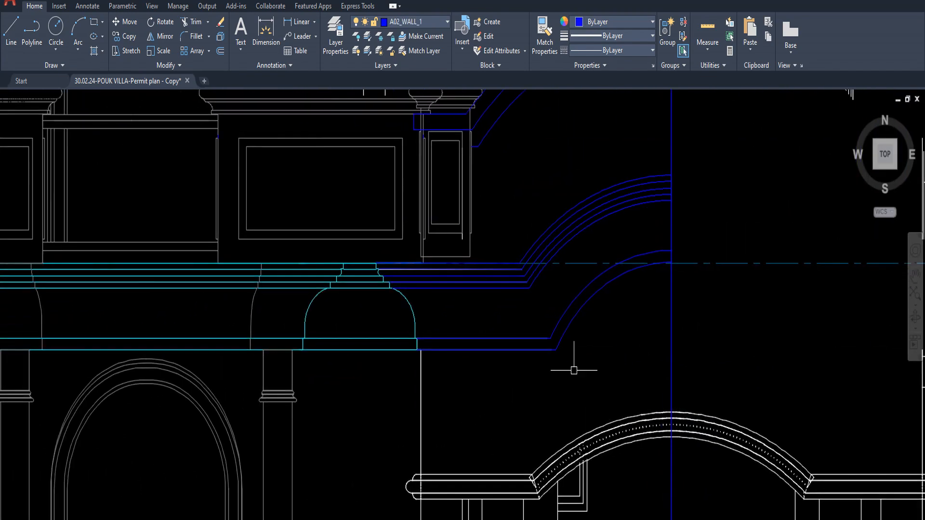
- Mirror the new blue cornice lines and their end profile about the central axis, and delete the vertical construction line at the right-hand tip
{"action": "scroll", "coordinate": [646, 459], "scroll_direction": "down", "scroll_amount": 5}
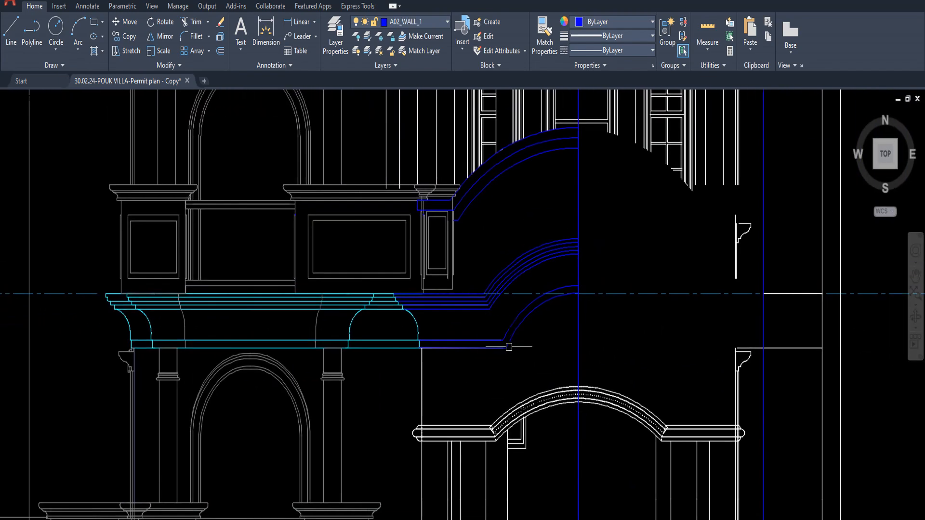
{"action": "scroll", "coordinate": [526, 316], "scroll_direction": "down", "scroll_amount": 2}
{"action": "left_click", "coordinate": [518, 360]}
{"action": "left_click", "coordinate": [505, 338]}
{"action": "scroll", "coordinate": [533, 305], "scroll_direction": "up", "scroll_amount": 3}
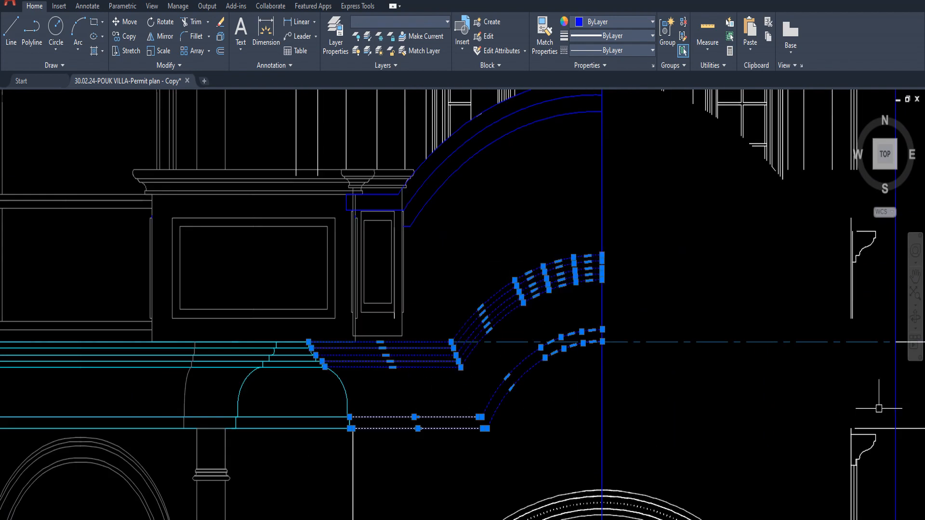
{"action": "left_click", "coordinate": [346, 383]}
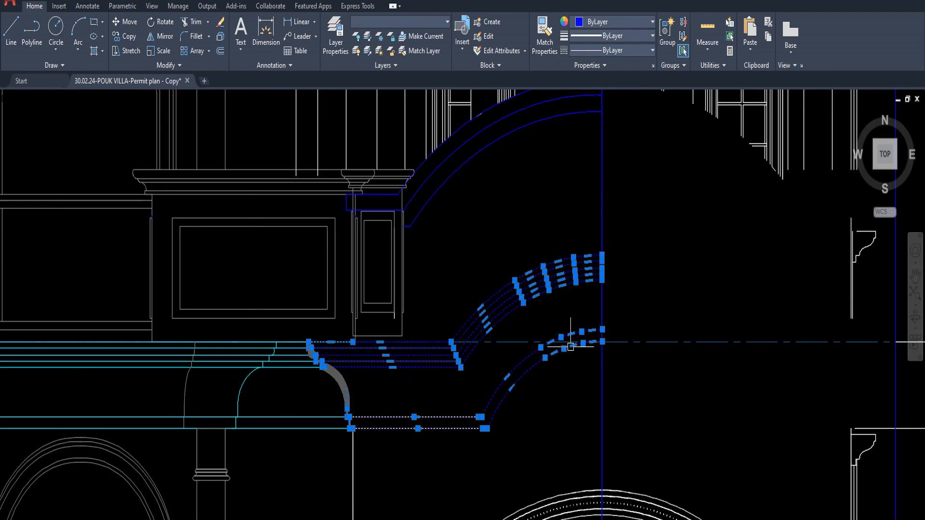
{"action": "key", "text": "Escape"}
{"action": "scroll", "coordinate": [610, 329], "scroll_direction": "up", "scroll_amount": 3}
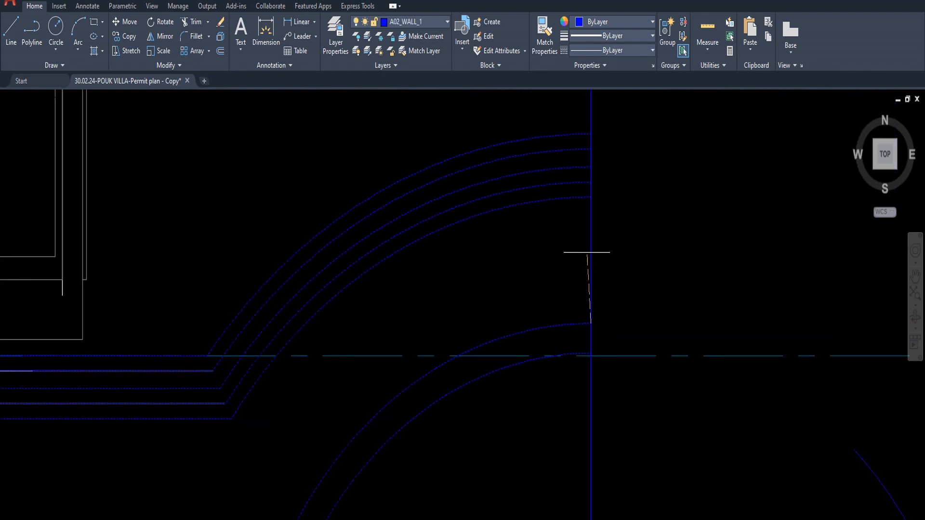
{"action": "left_click", "coordinate": [592, 242]}
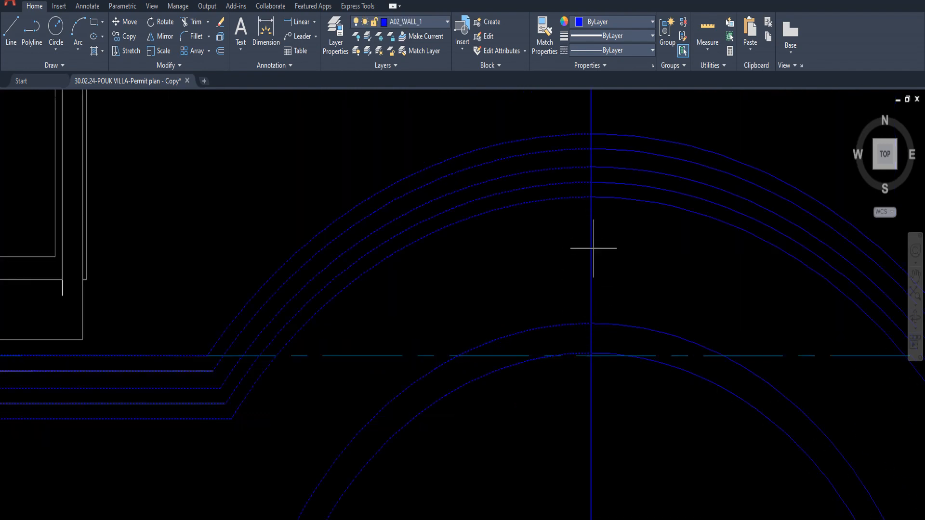
{"action": "key", "text": "Return"}
{"action": "scroll", "coordinate": [607, 255], "scroll_direction": "down", "scroll_amount": 5}
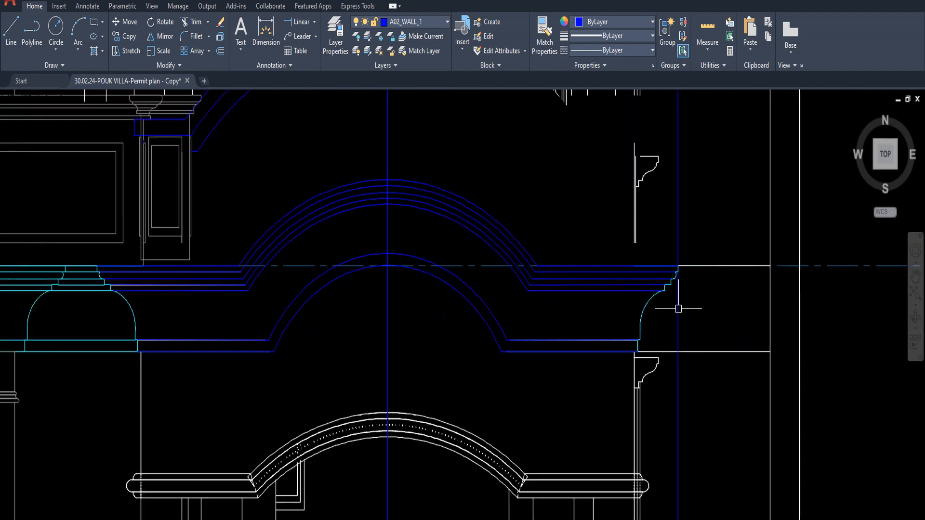
{"action": "scroll", "coordinate": [634, 338], "scroll_direction": "down", "scroll_amount": 4}
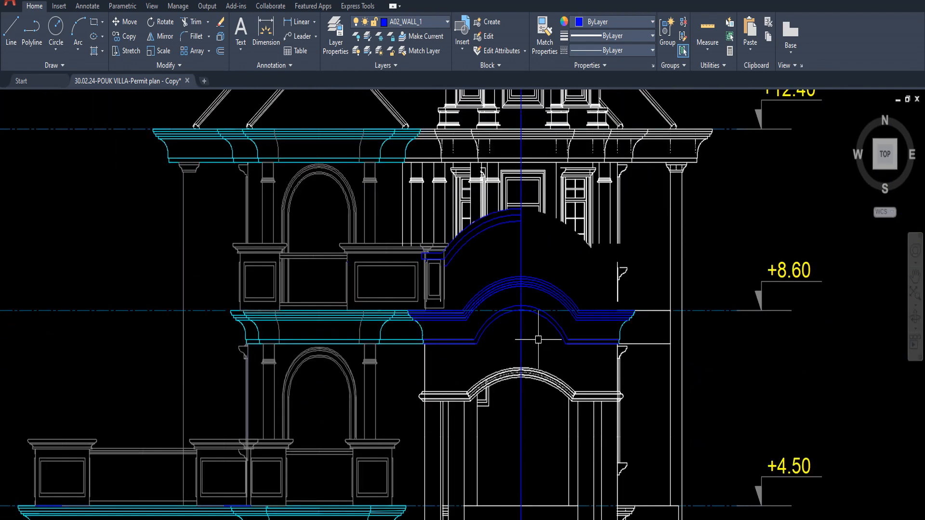
{"action": "scroll", "coordinate": [516, 330], "scroll_direction": "up", "scroll_amount": 4}
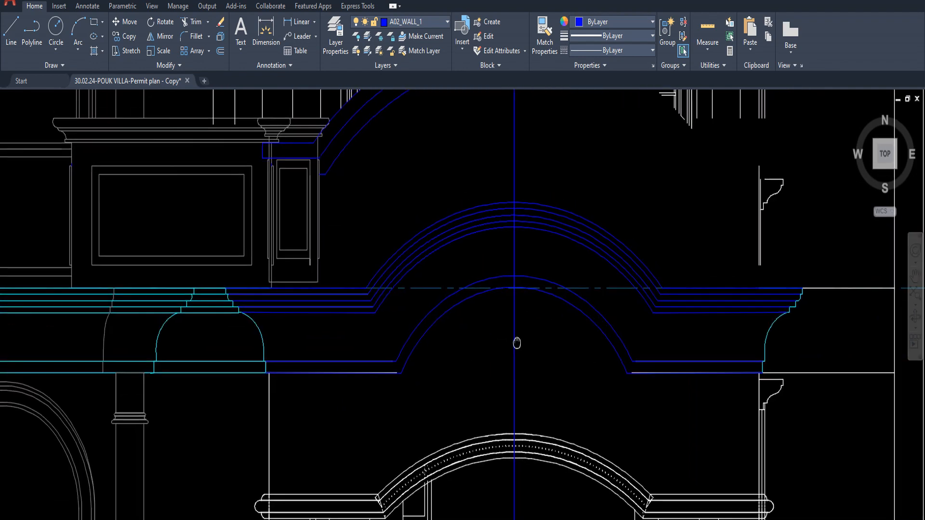
{"action": "scroll", "coordinate": [514, 347], "scroll_direction": "down", "scroll_amount": 2}
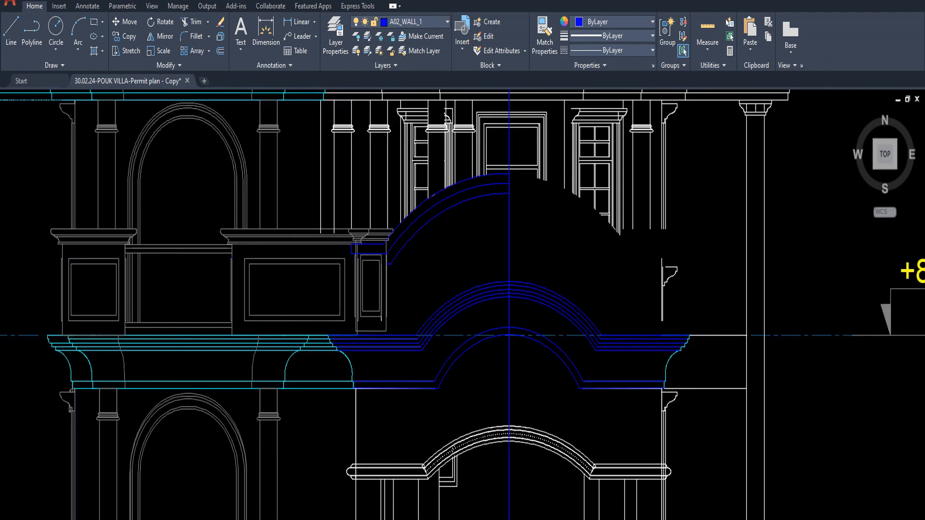
- Try to mirror the upper arch lines and the adjoining balustrade pedestal about the central axis
{"action": "middle_click_drag", "start_coordinate": [347, 294], "coordinate": [361, 310]}
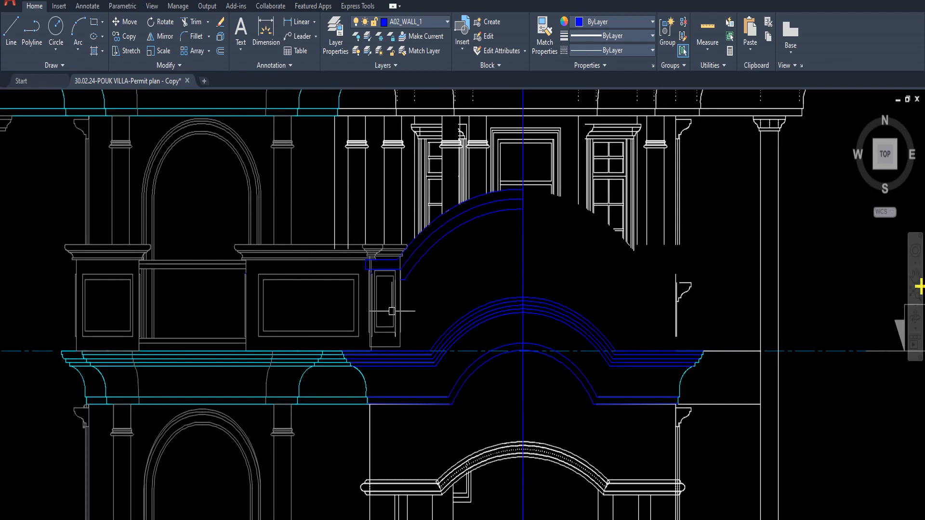
{"action": "left_click", "coordinate": [392, 304]}
{"action": "scroll", "coordinate": [421, 264], "scroll_direction": "up", "scroll_amount": 2}
{"action": "left_click", "coordinate": [420, 282]}
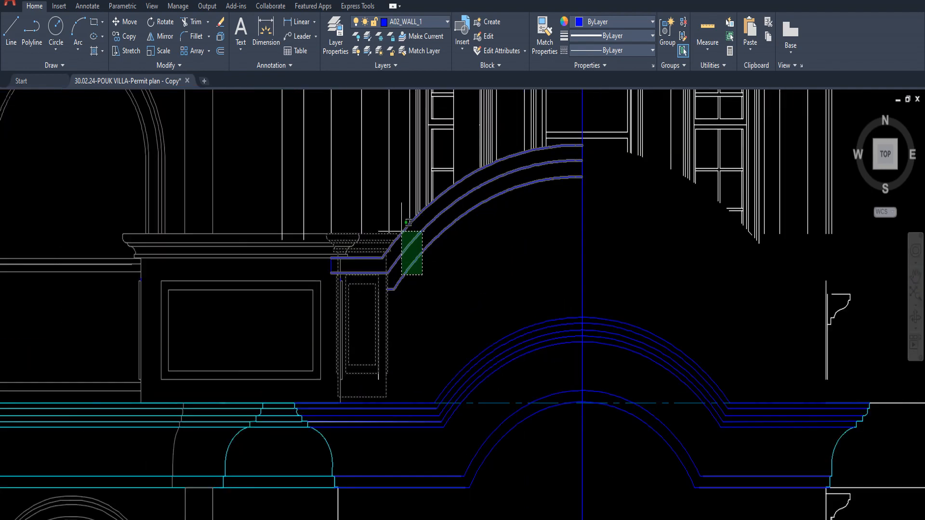
{"action": "left_click", "coordinate": [403, 230]}
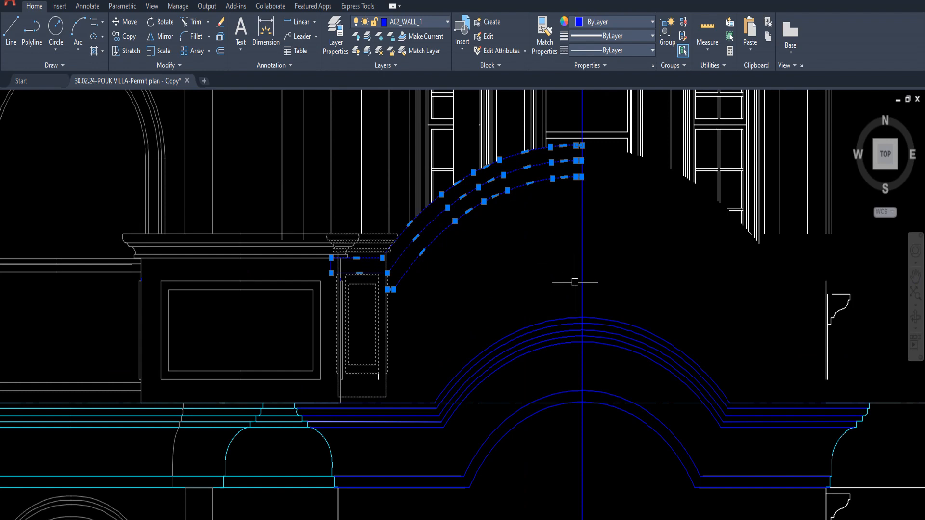
{"action": "key", "text": "Escape"}
{"action": "scroll", "coordinate": [583, 310], "scroll_direction": "up", "scroll_amount": 5}
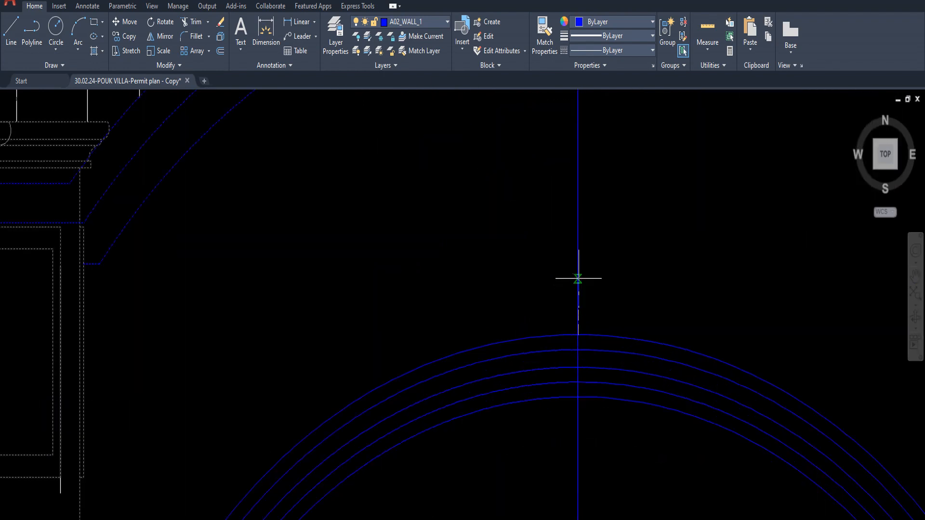
{"action": "scroll", "coordinate": [576, 277], "scroll_direction": "down", "scroll_amount": 5}
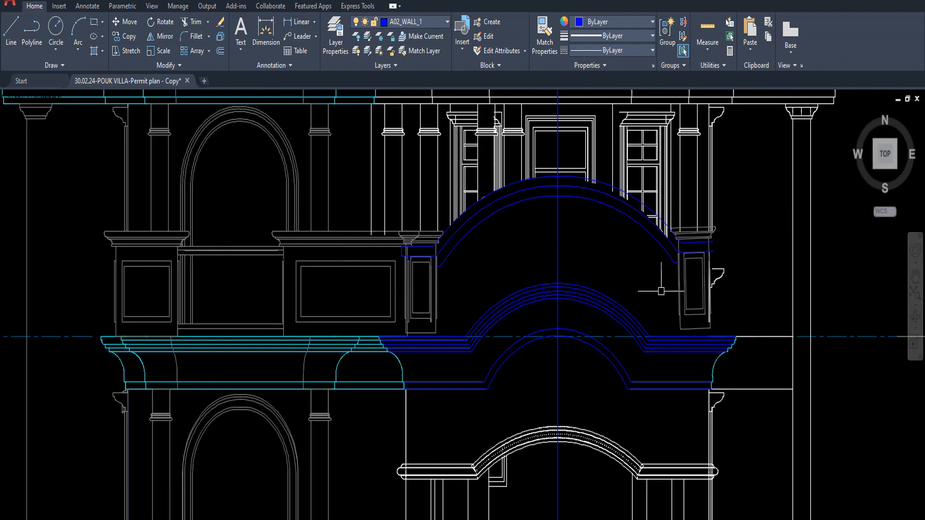
{"action": "scroll", "coordinate": [664, 288], "scroll_direction": "up", "scroll_amount": 1}
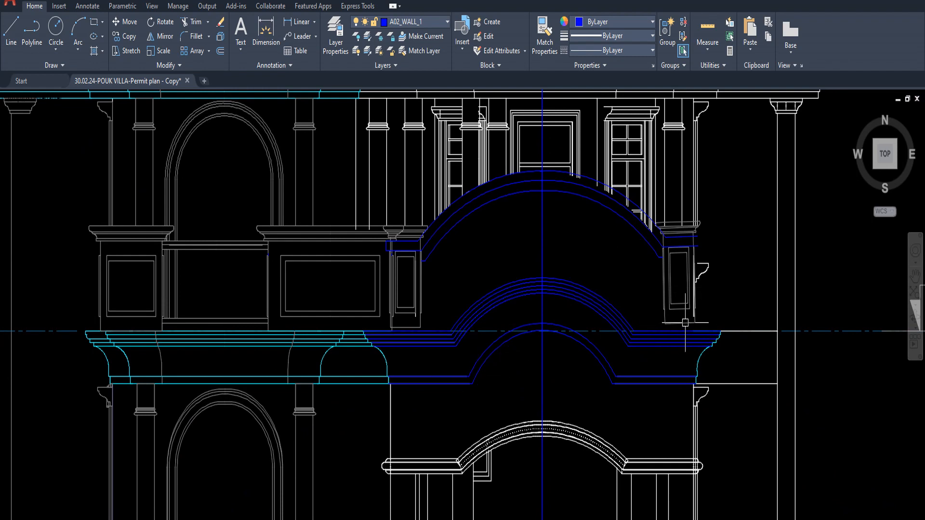
{"action": "scroll", "coordinate": [664, 315], "scroll_direction": "up", "scroll_amount": 2}
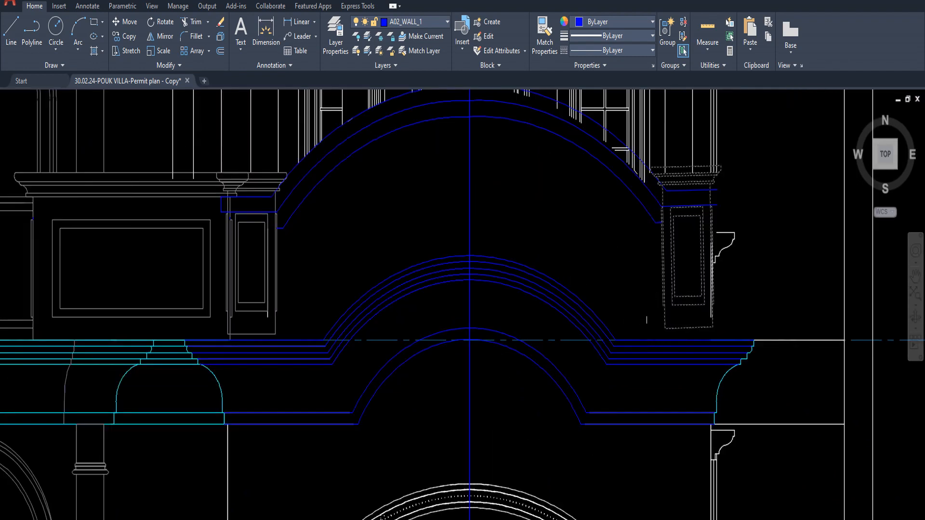
{"action": "scroll", "coordinate": [636, 288], "scroll_direction": "up", "scroll_amount": 2}
{"action": "scroll", "coordinate": [573, 287], "scroll_direction": "down", "scroll_amount": 2}
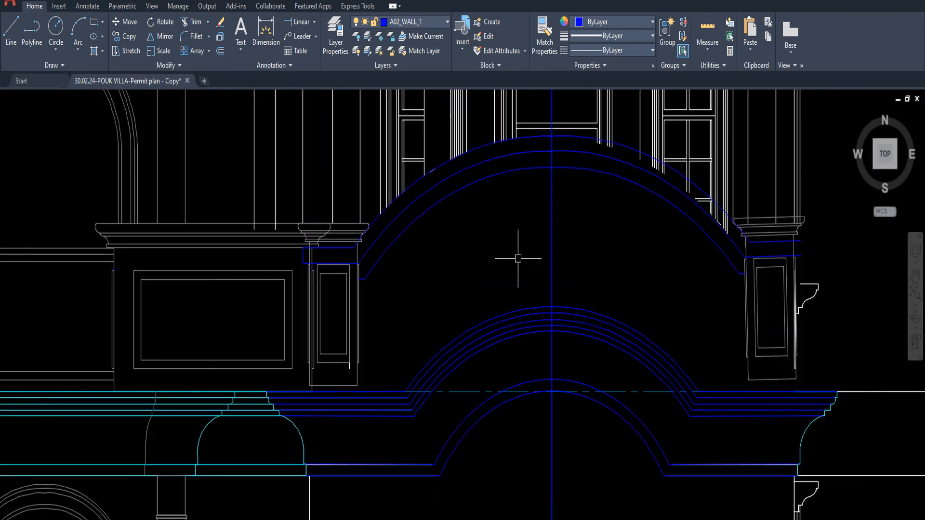
{"action": "key", "text": "ctrl+z"}
{"action": "key", "text": "ctrl+z"}
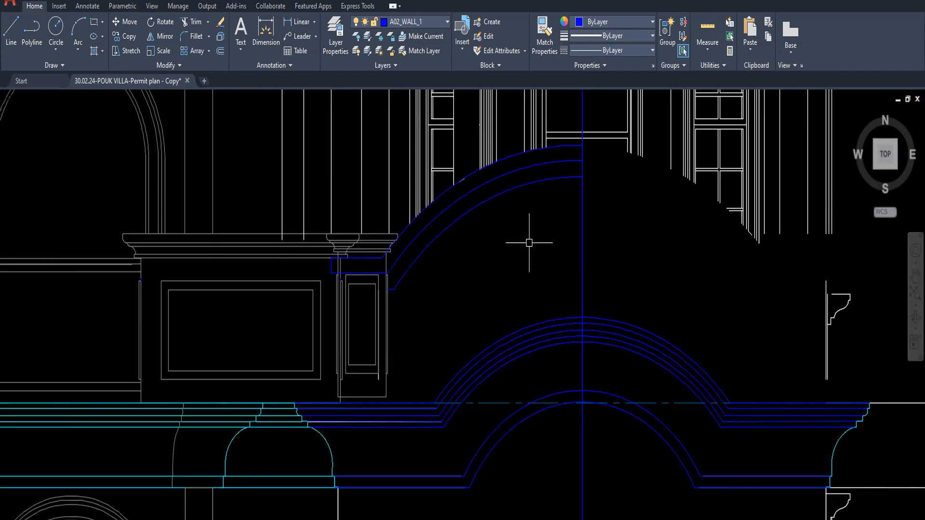
- Mirror the three upper arch lines and the adjoining balustrade pedestal about the vertical central axis to the other side of the elevation
{"action": "left_click", "coordinate": [452, 206]}
{"action": "left_click", "coordinate": [442, 193]}
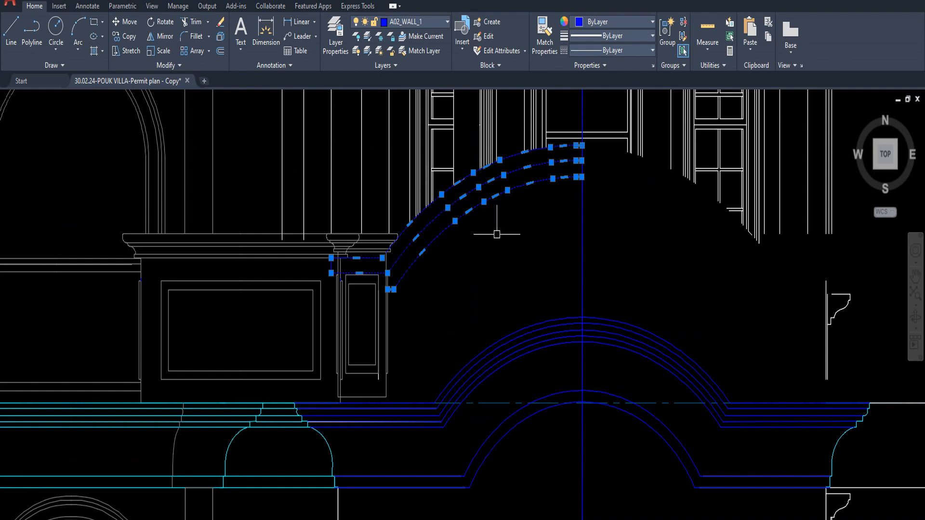
{"action": "left_click", "coordinate": [388, 360]}
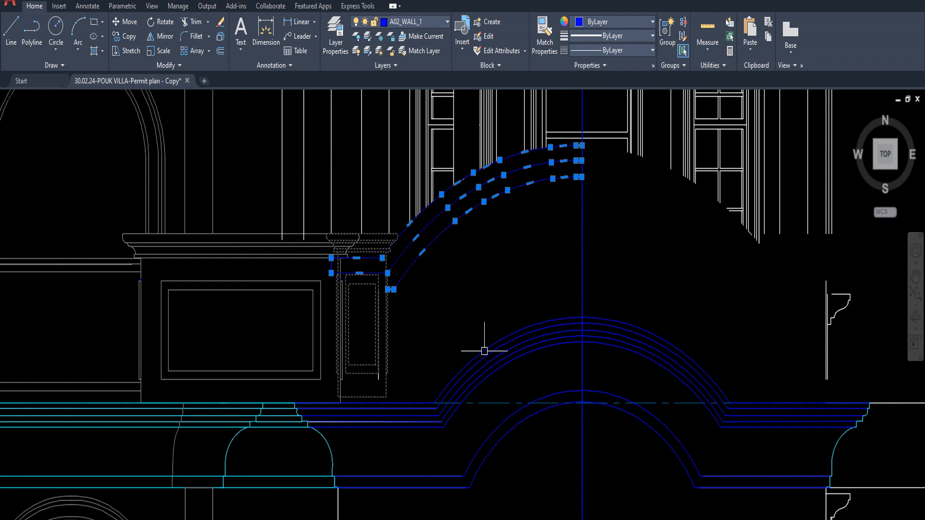
{"action": "key", "text": "Escape"}
{"action": "scroll", "coordinate": [575, 308], "scroll_direction": "up", "scroll_amount": 5}
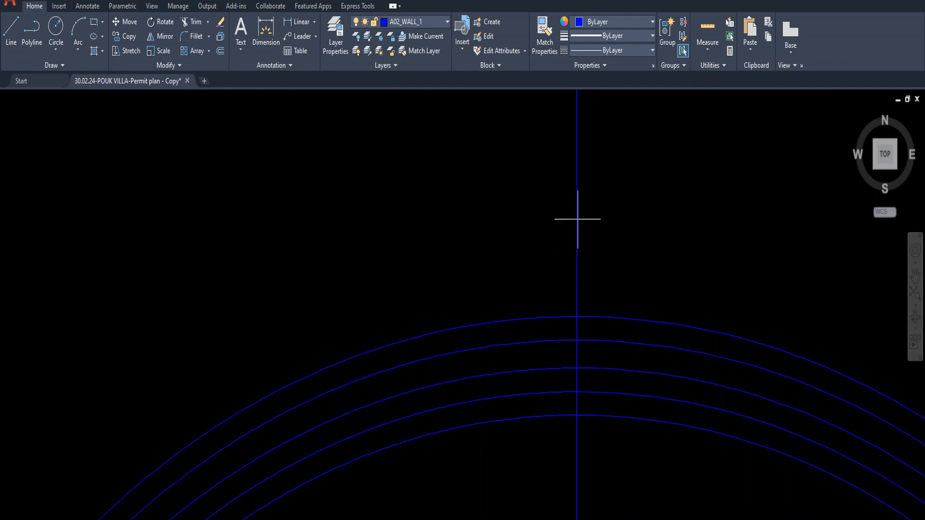
{"action": "scroll", "coordinate": [577, 219], "scroll_direction": "down", "scroll_amount": 5}
{"action": "scroll", "coordinate": [434, 255], "scroll_direction": "down", "scroll_amount": 2}
{"action": "scroll", "coordinate": [432, 263], "scroll_direction": "up", "scroll_amount": 3}
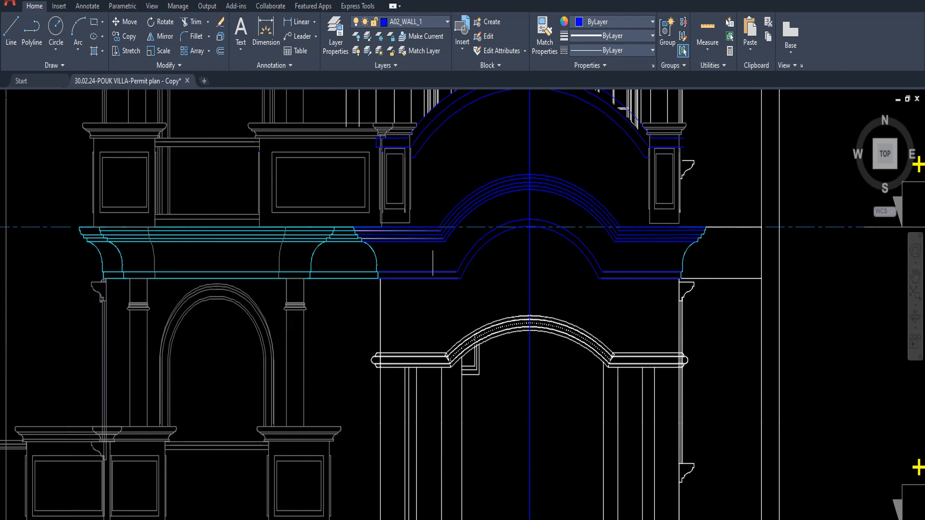
- Match the blue upper cornice lines and their central arch, on both sides of the axis, to the properties of the cyan cornice
{"action": "scroll", "coordinate": [433, 262], "scroll_direction": "up", "scroll_amount": 4}
{"action": "scroll", "coordinate": [454, 195], "scroll_direction": "down", "scroll_amount": 2}
{"action": "middle_click_drag", "start_coordinate": [458, 191], "coordinate": [470, 352]}
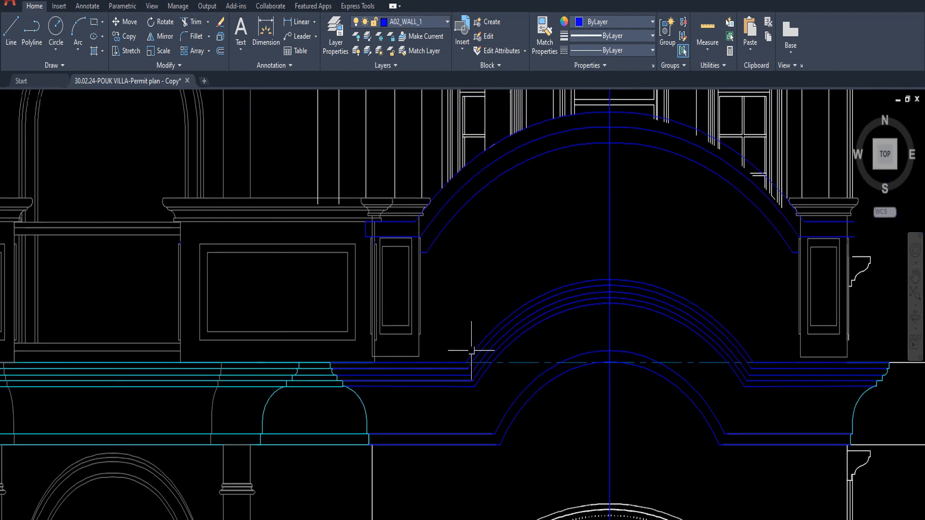
{"action": "mouse_move", "coordinate": [448, 286]}
{"action": "middle_mouse_down"}
{"action": "mouse_move", "coordinate": [448, 314]}
{"action": "mouse_move", "coordinate": [491, 348]}
{"action": "middle_mouse_up"}
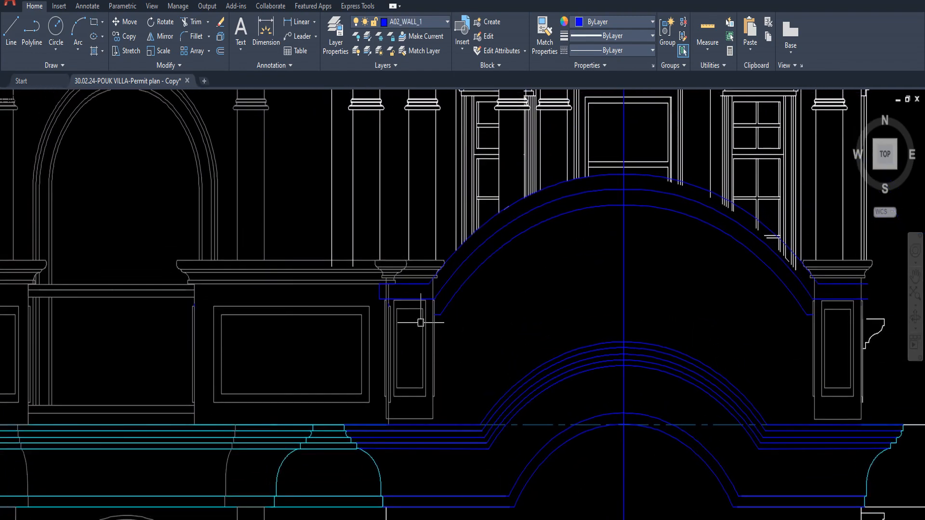
{"action": "middle_click_drag", "start_coordinate": [524, 319], "coordinate": [506, 332]}
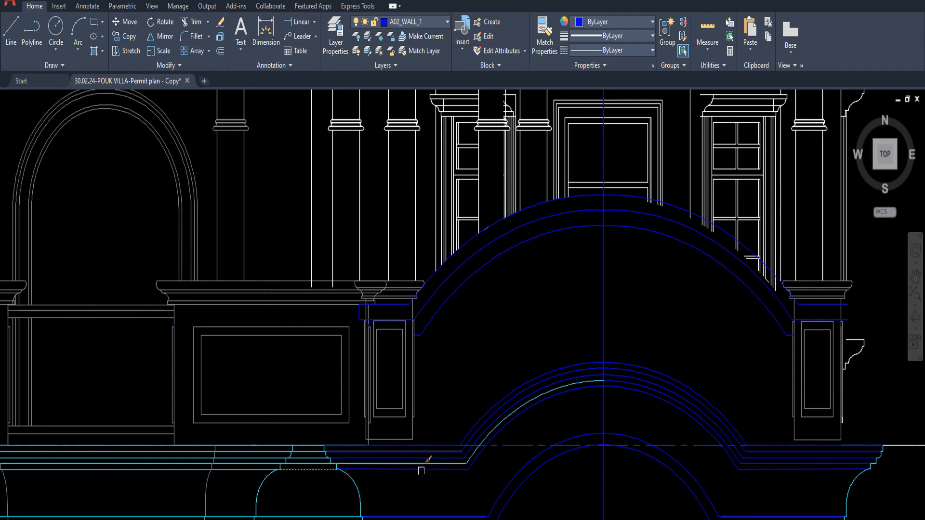
{"action": "left_click", "coordinate": [581, 395]}
{"action": "left_click", "coordinate": [544, 330]}
{"action": "left_click", "coordinate": [651, 404]}
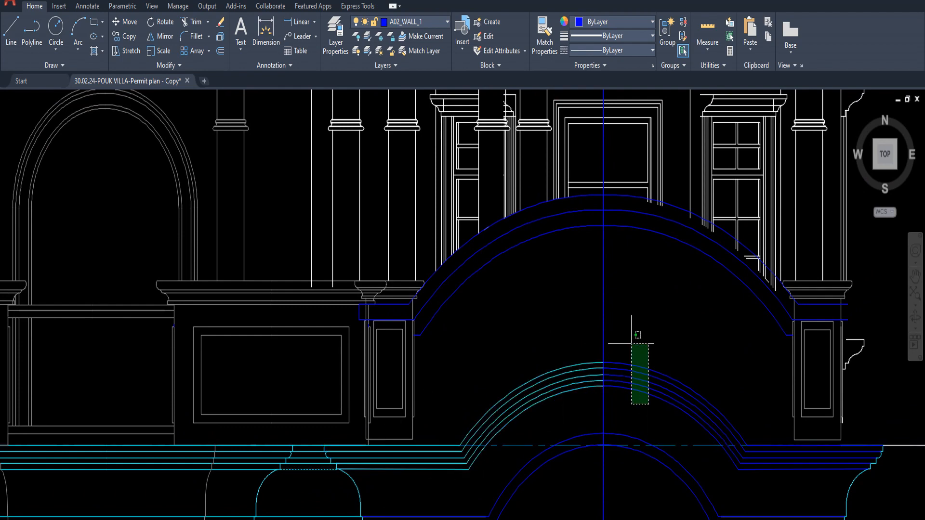
{"action": "left_click", "coordinate": [630, 339]}
- Match both halves of the three blue upper arch lines to the same cyan cornice properties
{"action": "left_click", "coordinate": [530, 237]}
{"action": "left_click", "coordinate": [532, 221]}
{"action": "left_click", "coordinate": [530, 204]}
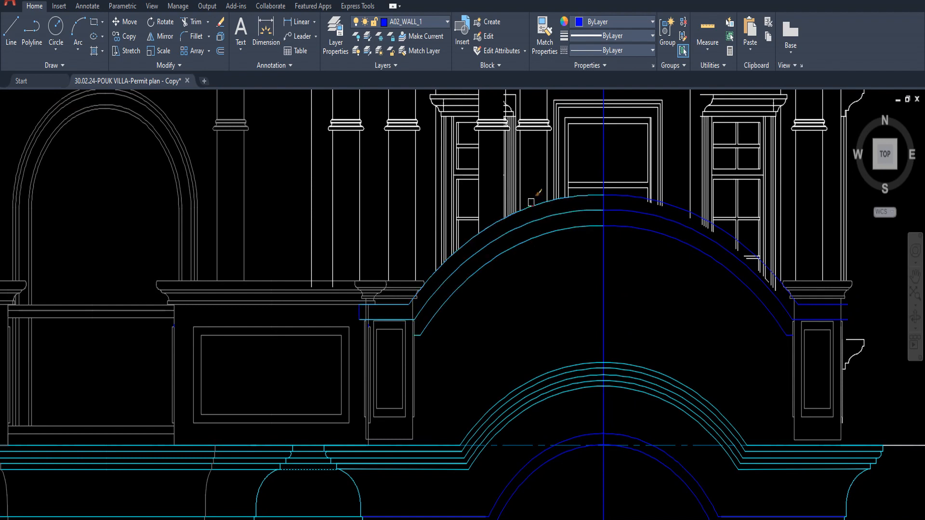
{"action": "left_click", "coordinate": [620, 226]}
{"action": "left_click", "coordinate": [624, 211]}
{"action": "left_click", "coordinate": [627, 196]}
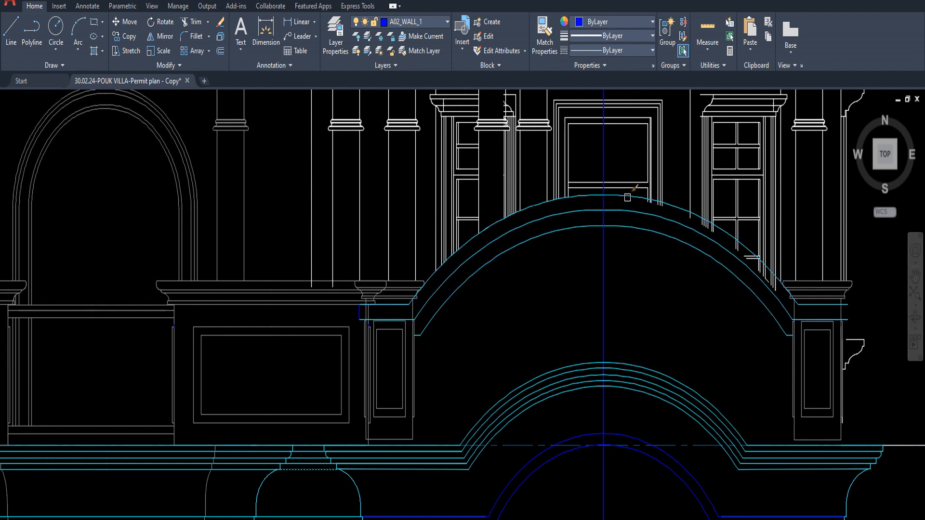
- Remove the portions of the vertical wall line that cross the left rounded end of the white moulding above the entrance
{"action": "scroll", "coordinate": [632, 282], "scroll_direction": "down", "scroll_amount": 2}
{"action": "middle_click_drag", "start_coordinate": [627, 287], "coordinate": [558, 224]}
{"action": "middle_click_drag", "start_coordinate": [624, 336], "coordinate": [623, 318]}
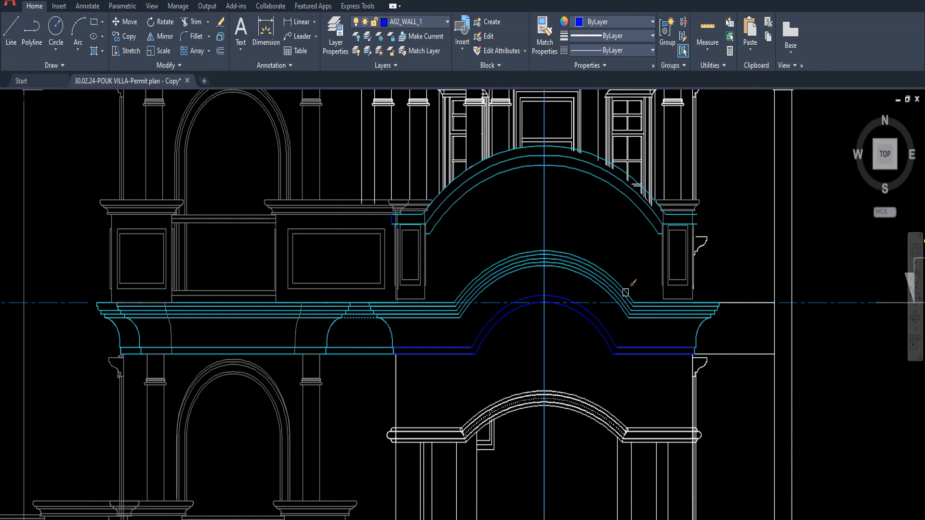
{"action": "mouse_move", "coordinate": [708, 339]}
{"action": "middle_mouse_down"}
{"action": "mouse_move", "coordinate": [637, 318]}
{"action": "mouse_move", "coordinate": [653, 252]}
{"action": "middle_mouse_up"}
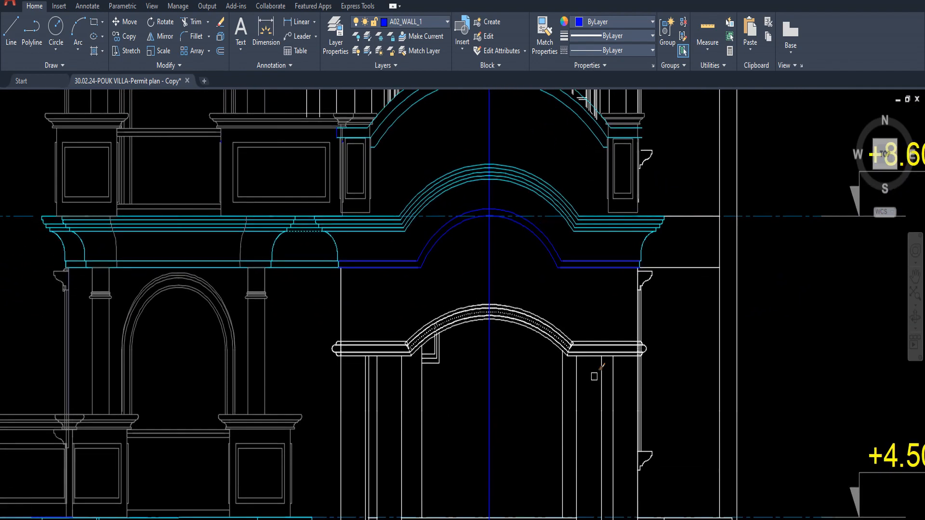
{"action": "scroll", "coordinate": [597, 370], "scroll_direction": "down", "scroll_amount": 2}
{"action": "scroll", "coordinate": [558, 357], "scroll_direction": "up", "scroll_amount": 1}
{"action": "scroll", "coordinate": [491, 363], "scroll_direction": "up", "scroll_amount": 4}
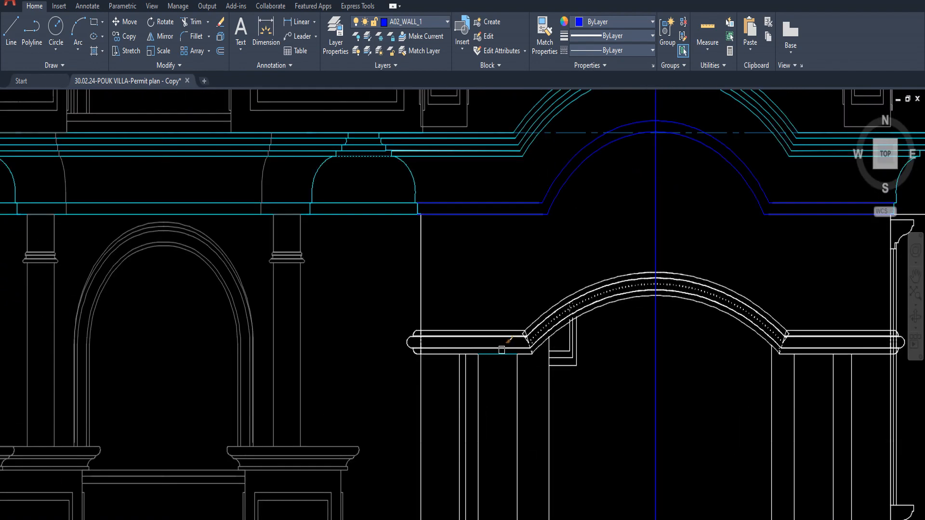
{"action": "scroll", "coordinate": [375, 333], "scroll_direction": "up", "scroll_amount": 2}
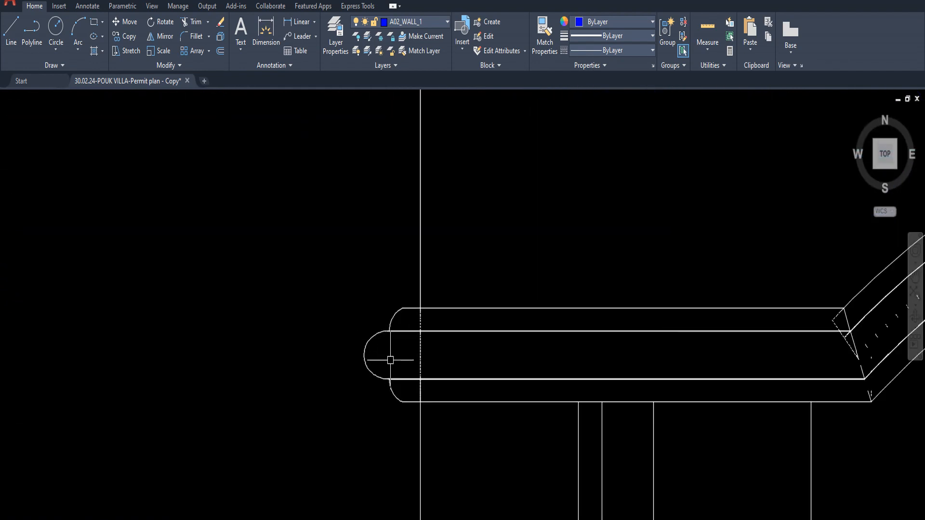
{"action": "left_click", "coordinate": [357, 281]}
{"action": "left_click", "coordinate": [428, 409]}
{"action": "key", "text": "Delete"}
{"action": "left_click", "coordinate": [415, 293]}
{"action": "left_click", "coordinate": [463, 434]}
{"action": "left_click", "coordinate": [421, 385]}
{"action": "scroll", "coordinate": [421, 387], "scroll_direction": "up", "scroll_amount": 2}
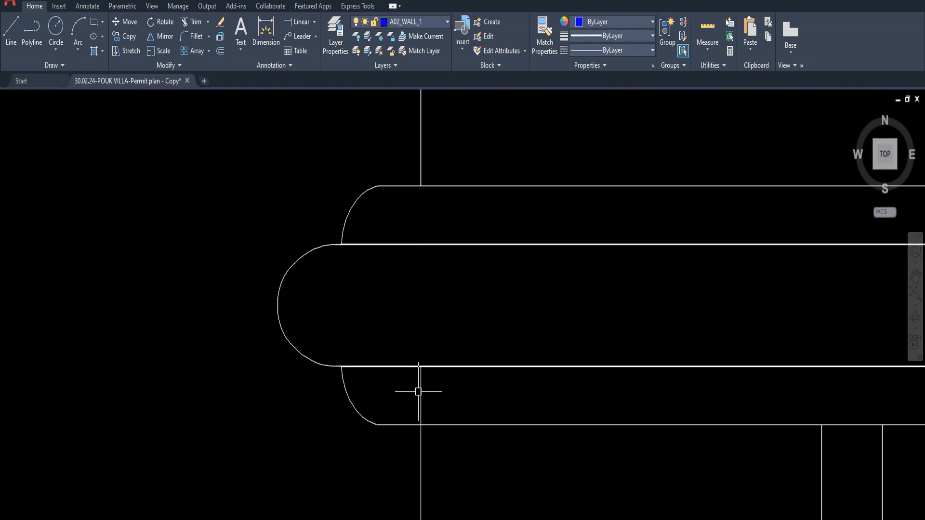
{"action": "key", "text": "Escape"}
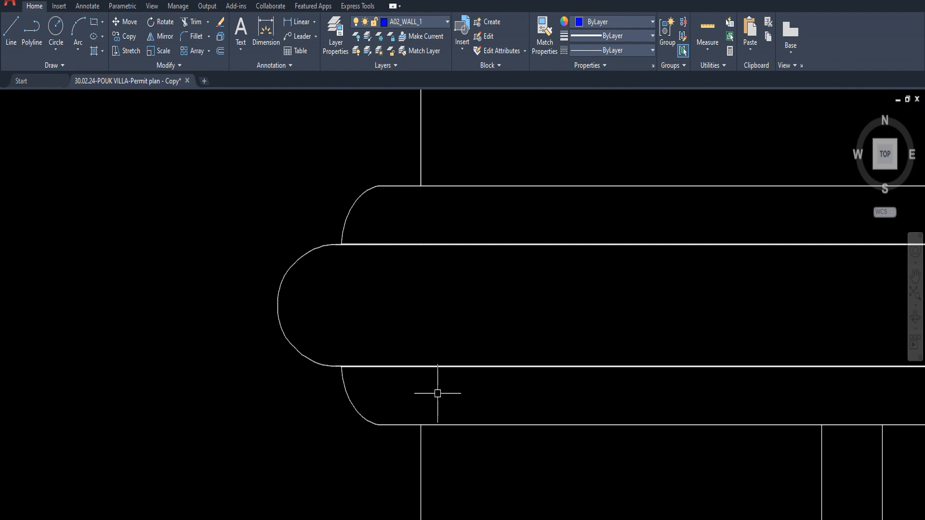
- Trace the white moulding's straight top edge from the vertical wall line to the corner where the arch begins, on layer A02_WALL_1
{"action": "middle_click_drag", "start_coordinate": [387, 371], "coordinate": [389, 376]}
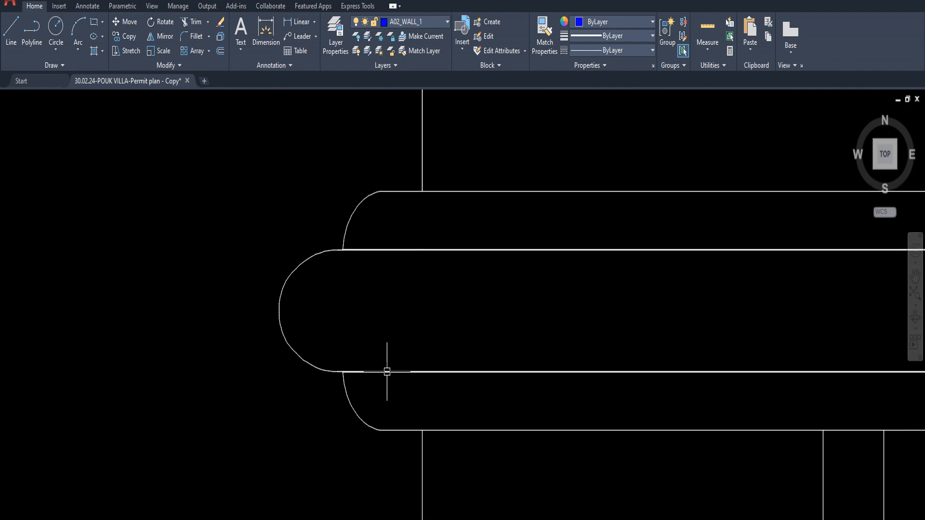
{"action": "scroll", "coordinate": [386, 371], "scroll_direction": "down", "scroll_amount": 3}
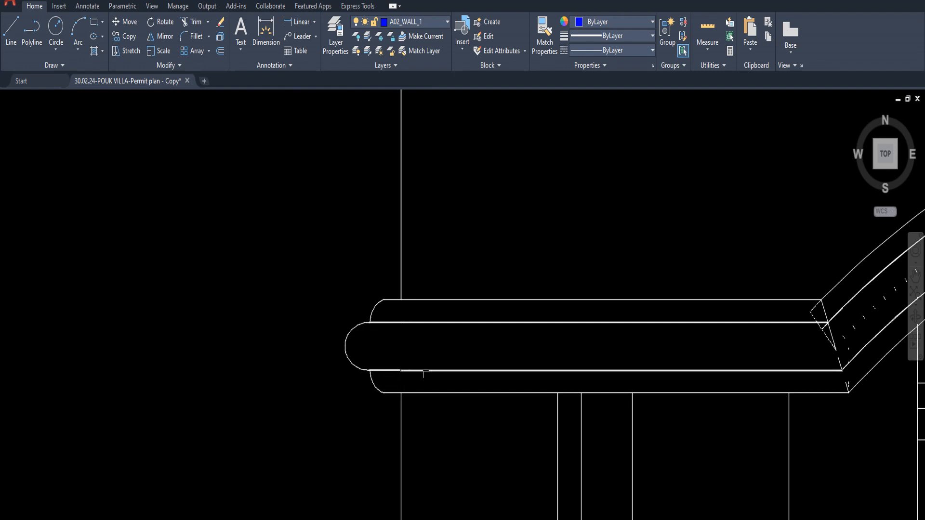
{"action": "middle_click_drag", "start_coordinate": [498, 386], "coordinate": [419, 398]}
{"action": "middle_click_drag", "start_coordinate": [535, 381], "coordinate": [402, 373]}
{"action": "middle_click_drag", "start_coordinate": [559, 367], "coordinate": [493, 376]}
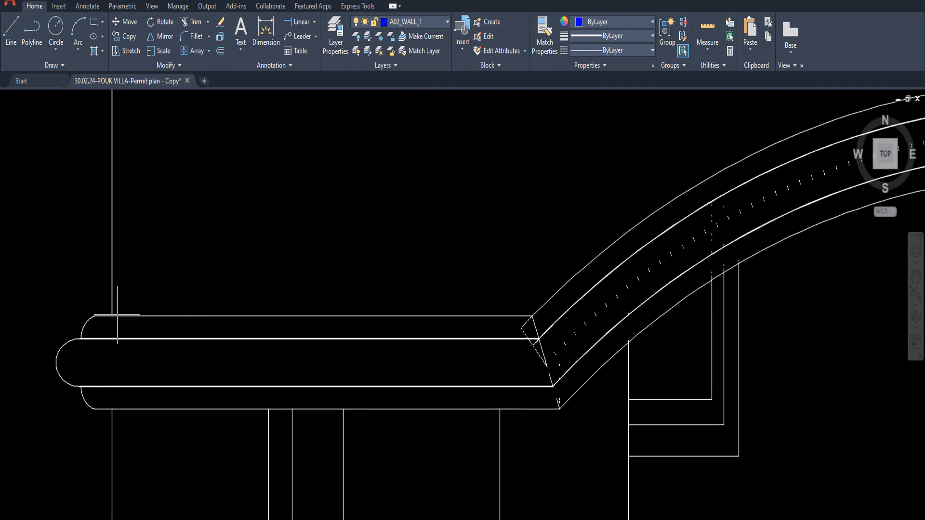
{"action": "middle_click_drag", "start_coordinate": [112, 316], "coordinate": [224, 292]}
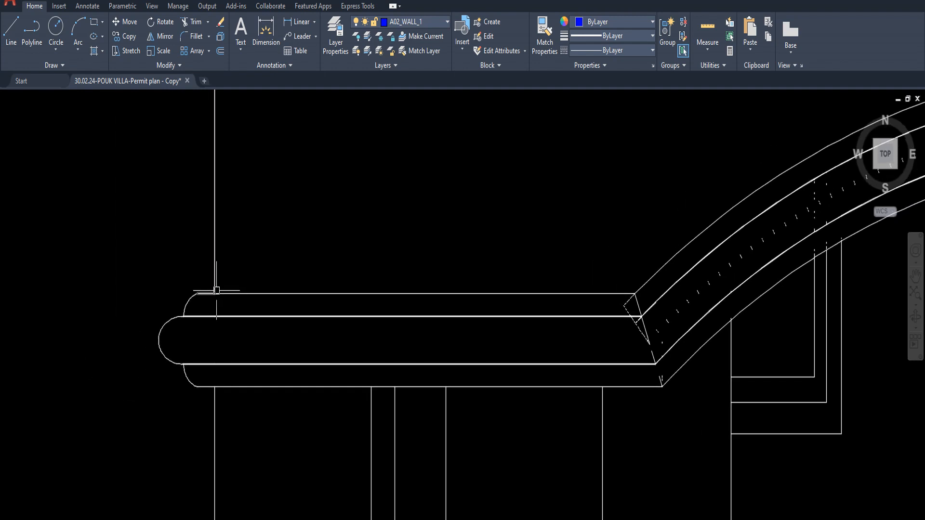
{"action": "scroll", "coordinate": [222, 290], "scroll_direction": "up", "scroll_amount": 4}
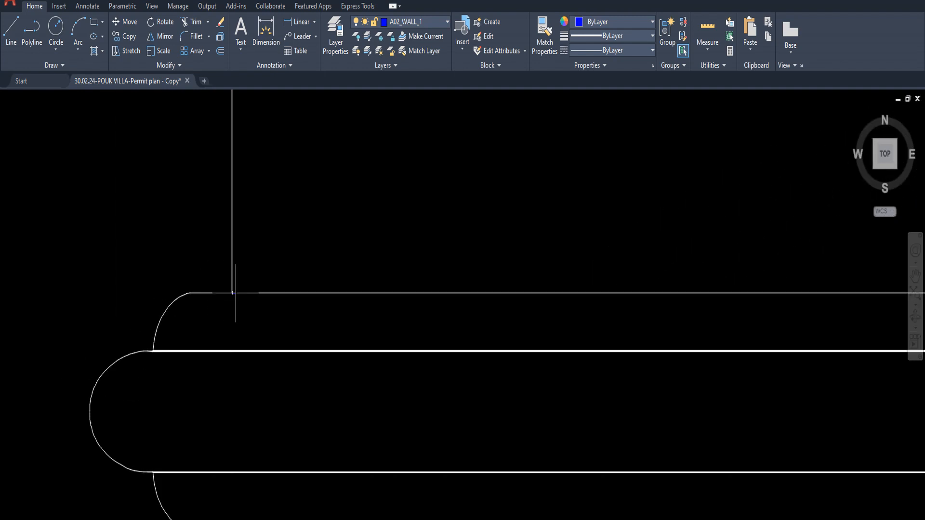
{"action": "scroll", "coordinate": [239, 294], "scroll_direction": "down", "scroll_amount": 2}
{"action": "middle_click_drag", "start_coordinate": [385, 316], "coordinate": [213, 310]}
{"action": "middle_click_drag", "start_coordinate": [684, 316], "coordinate": [522, 308]}
{"action": "scroll", "coordinate": [581, 260], "scroll_direction": "up", "scroll_amount": 4}
{"action": "scroll", "coordinate": [580, 313], "scroll_direction": "up", "scroll_amount": 2}
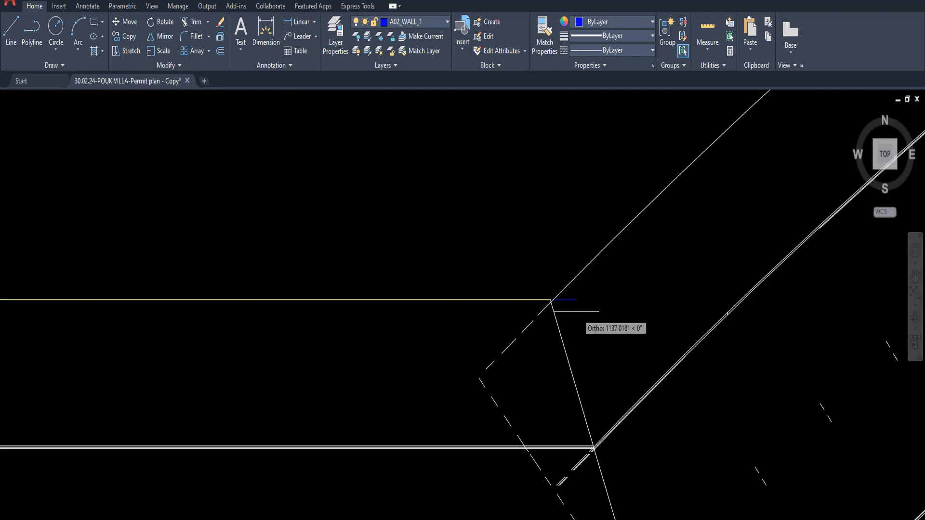
{"action": "scroll", "coordinate": [577, 312], "scroll_direction": "up", "scroll_amount": 5}
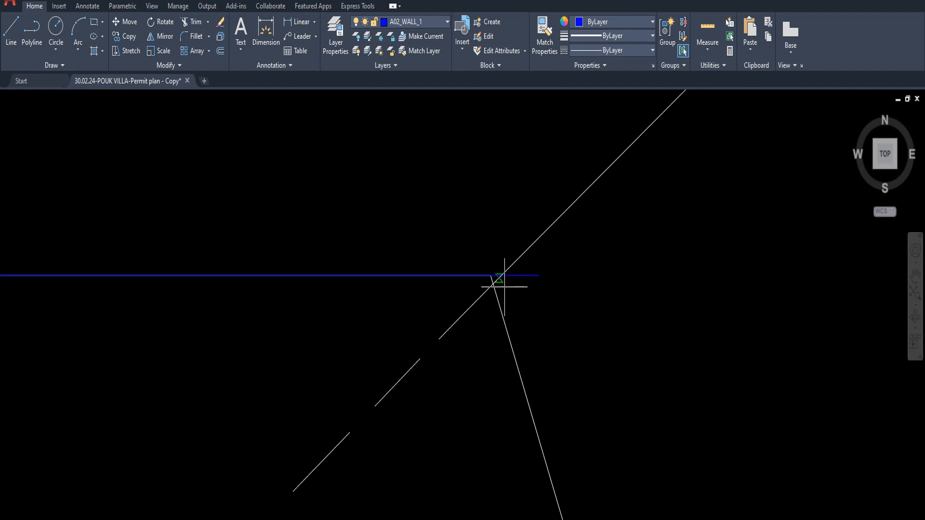
{"action": "scroll", "coordinate": [501, 283], "scroll_direction": "up", "scroll_amount": 1}
{"action": "scroll", "coordinate": [558, 207], "scroll_direction": "down", "scroll_amount": 4}
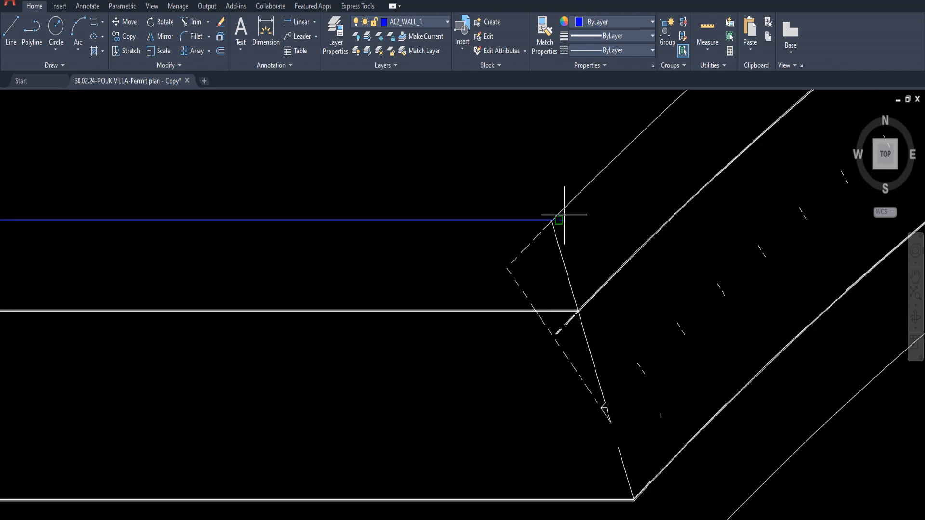
- Trace the outer edge of the white entrance arch from the moulding's left corner partway up towards the crown
{"action": "scroll", "coordinate": [558, 207], "scroll_direction": "down", "scroll_amount": 3}
{"action": "mouse_move", "coordinate": [557, 207]}
{"action": "middle_mouse_down"}
{"action": "mouse_move", "coordinate": [506, 299]}
{"action": "mouse_move", "coordinate": [437, 371]}
{"action": "middle_mouse_up"}
{"action": "scroll", "coordinate": [551, 291], "scroll_direction": "up", "scroll_amount": 2}
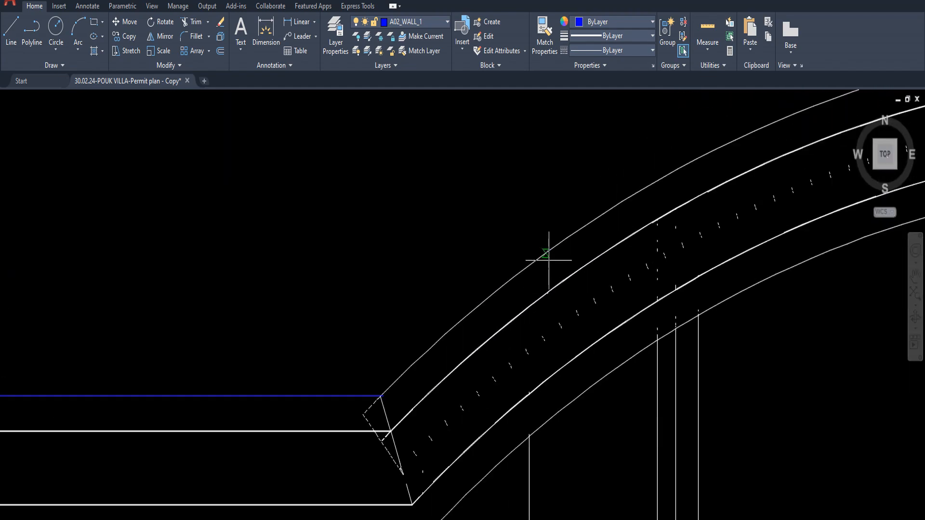
{"action": "scroll", "coordinate": [556, 241], "scroll_direction": "down", "scroll_amount": 2}
{"action": "middle_click_drag", "start_coordinate": [555, 241], "coordinate": [364, 357]}
{"action": "scroll", "coordinate": [472, 299], "scroll_direction": "up", "scroll_amount": 2}
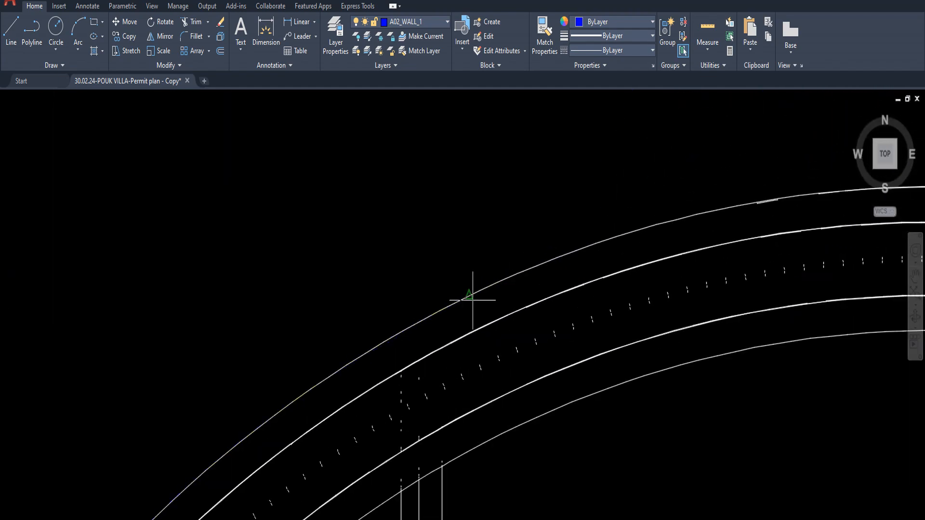
{"action": "left_click", "coordinate": [479, 291]}
{"action": "scroll", "coordinate": [529, 287], "scroll_direction": "down", "scroll_amount": 2}
{"action": "middle_click_drag", "start_coordinate": [528, 288], "coordinate": [373, 324]}
{"action": "left_click", "coordinate": [459, 282]}
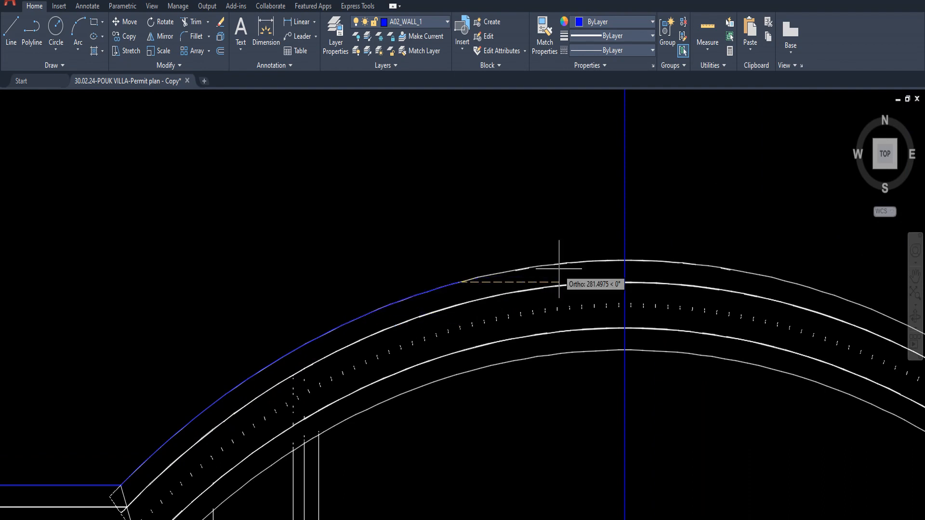
- Continue tracing the arch's outer edge up to its crown, ending on the blue vertical axis line
{"action": "scroll", "coordinate": [557, 267], "scroll_direction": "up", "scroll_amount": 4}
{"action": "left_click", "coordinate": [545, 264]}
{"action": "scroll", "coordinate": [604, 266], "scroll_direction": "down", "scroll_amount": 2}
{"action": "middle_click_drag", "start_coordinate": [608, 265], "coordinate": [543, 286]}
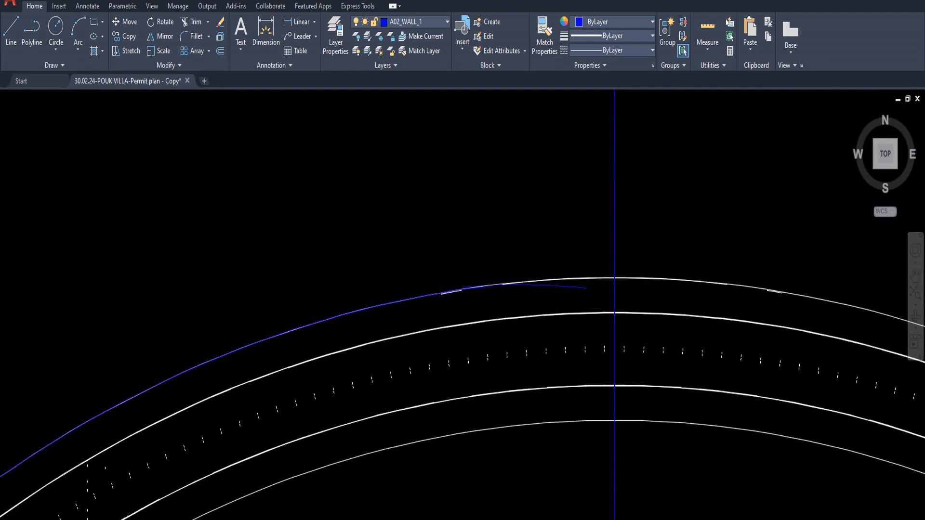
{"action": "scroll", "coordinate": [554, 282], "scroll_direction": "up", "scroll_amount": 2}
{"action": "scroll", "coordinate": [612, 281], "scroll_direction": "up", "scroll_amount": 4}
{"action": "scroll", "coordinate": [622, 275], "scroll_direction": "up", "scroll_amount": 2}
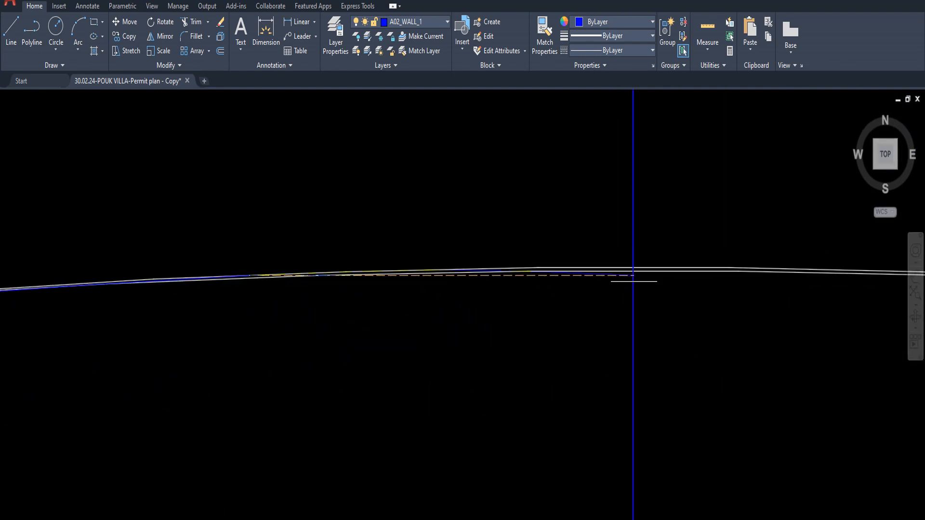
{"action": "scroll", "coordinate": [636, 271], "scroll_direction": "down", "scroll_amount": 1}
{"action": "scroll", "coordinate": [629, 269], "scroll_direction": "up", "scroll_amount": 2}
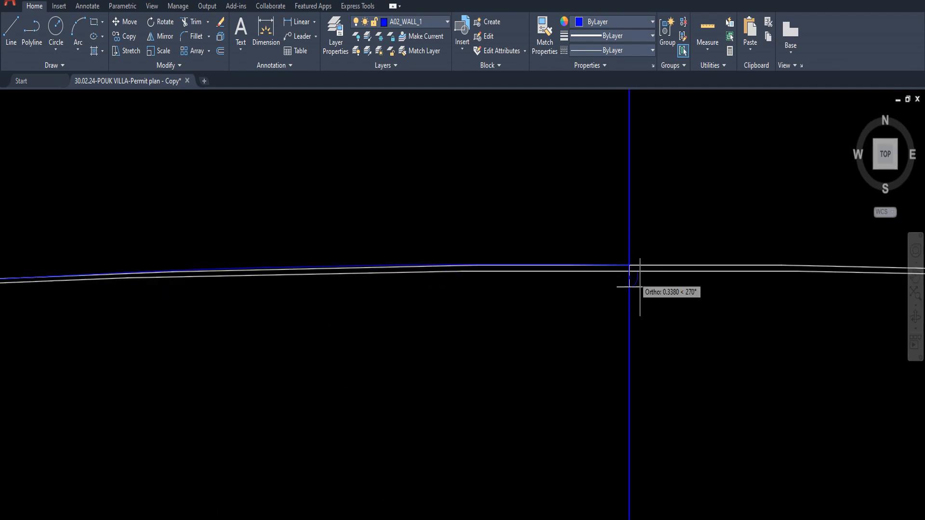
{"action": "scroll", "coordinate": [631, 274], "scroll_direction": "down", "scroll_amount": 5}
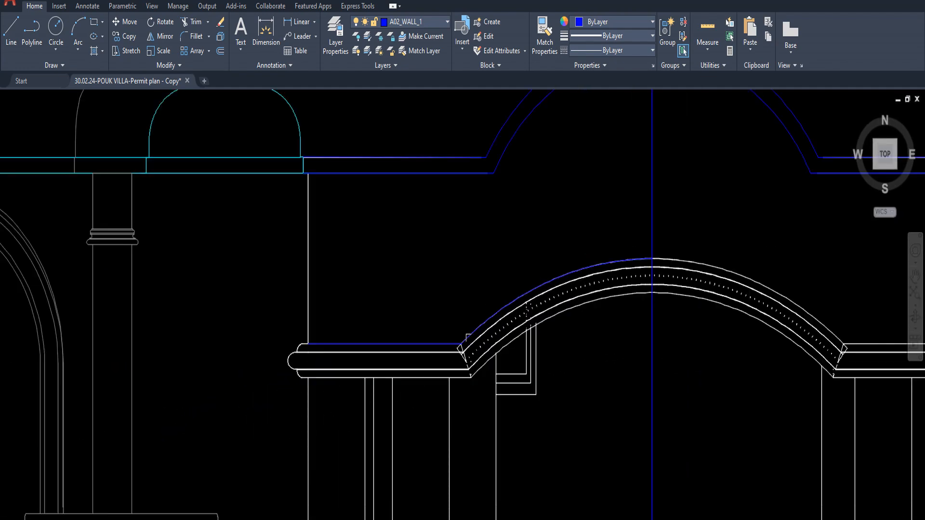
- Close the gap where the blue straight edge meets the traced arch and join both into one profile
{"action": "scroll", "coordinate": [466, 336], "scroll_direction": "up", "scroll_amount": 2}
{"action": "scroll", "coordinate": [441, 337], "scroll_direction": "up", "scroll_amount": 4}
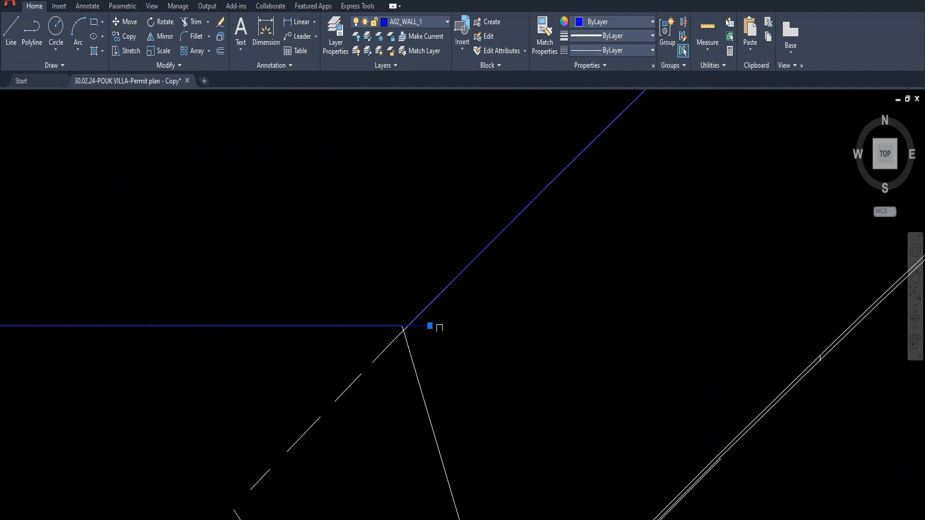
{"action": "scroll", "coordinate": [427, 327], "scroll_direction": "up", "scroll_amount": 2}
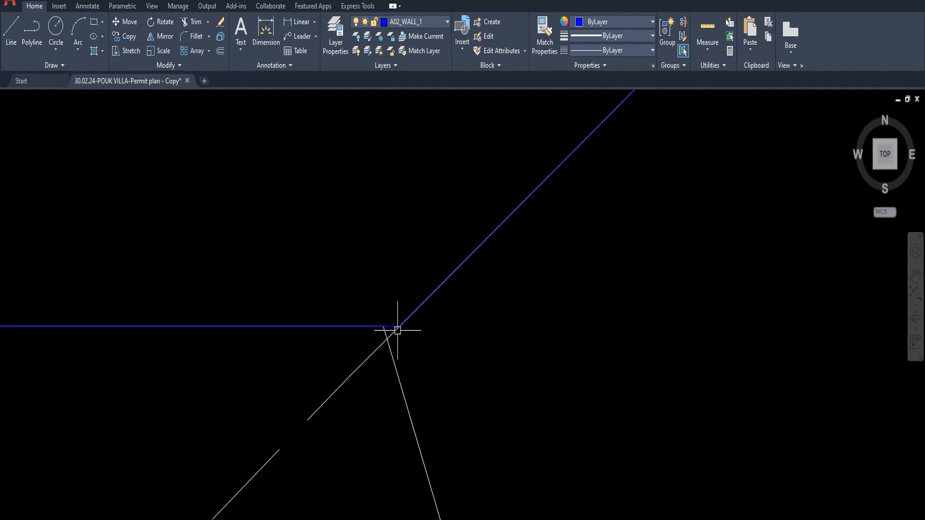
{"action": "scroll", "coordinate": [417, 316], "scroll_direction": "up", "scroll_amount": 2}
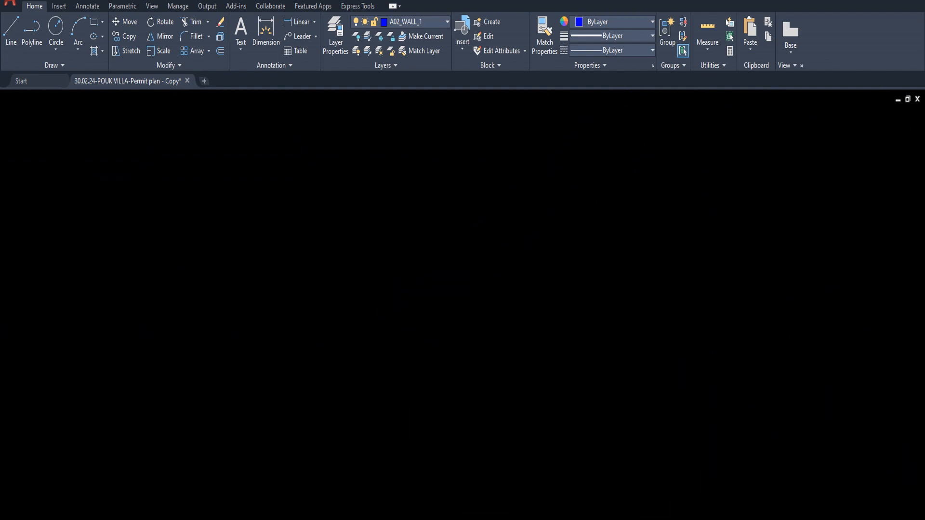
{"action": "mouse_move", "coordinate": [399, 326]}
{"action": "middle_mouse_down"}
{"action": "mouse_move", "coordinate": [392, 319]}
{"action": "mouse_move", "coordinate": [622, 325]}
{"action": "mouse_move", "coordinate": [533, 327]}
{"action": "mouse_move", "coordinate": [518, 345]}
{"action": "mouse_move", "coordinate": [444, 353]}
{"action": "mouse_move", "coordinate": [479, 347]}
{"action": "middle_mouse_up"}
{"action": "scroll", "coordinate": [489, 316], "scroll_direction": "down", "scroll_amount": 5}
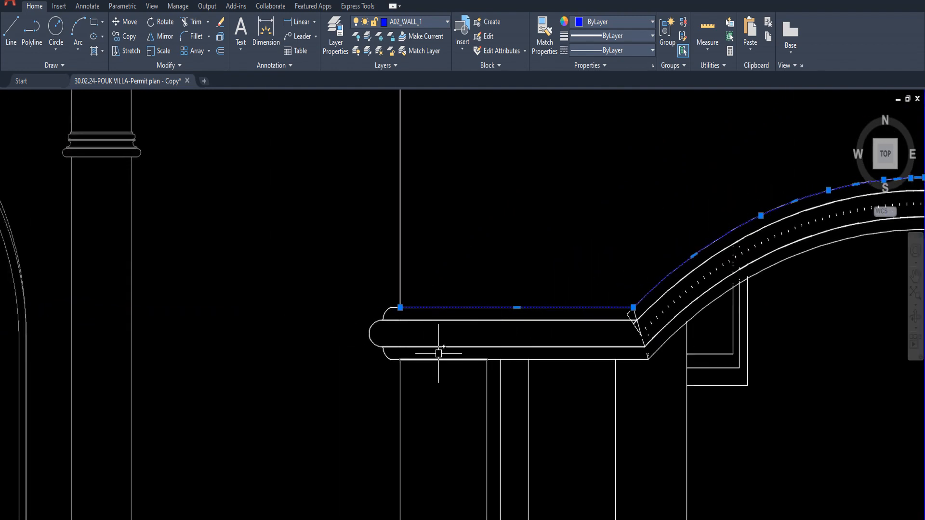
- Offset the blue moulding profile downward onto the three lower edges of the white moulding
{"action": "scroll", "coordinate": [398, 314], "scroll_direction": "up", "scroll_amount": 6}
{"action": "left_click", "coordinate": [421, 267]}
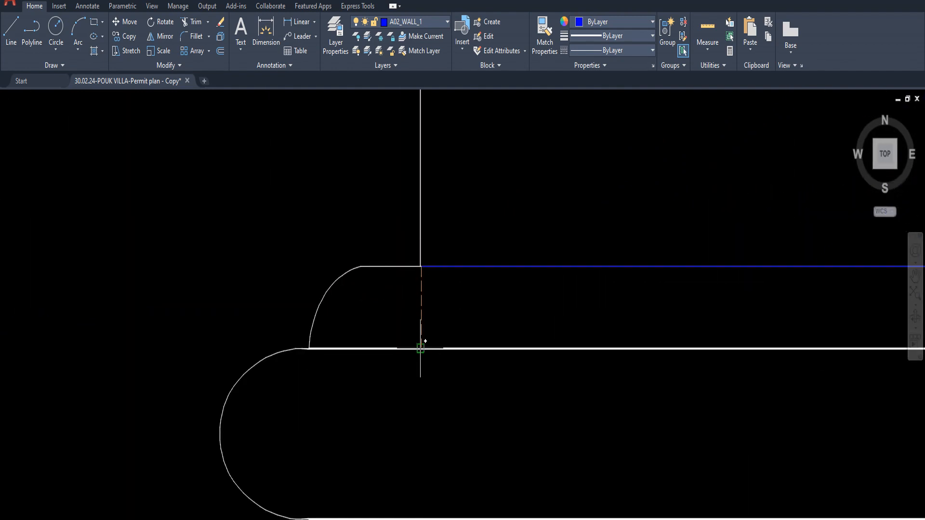
{"action": "scroll", "coordinate": [419, 395], "scroll_direction": "down", "scroll_amount": 2}
{"action": "scroll", "coordinate": [417, 333], "scroll_direction": "up", "scroll_amount": 4}
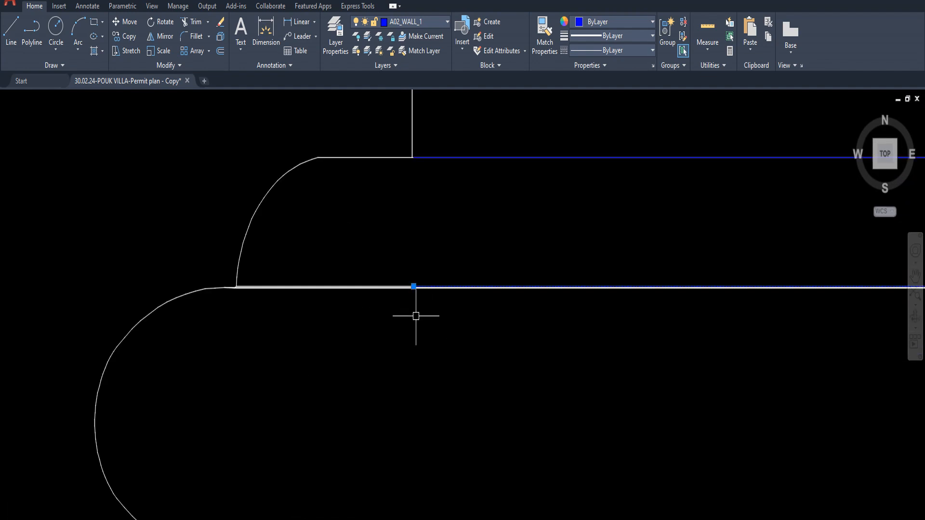
{"action": "scroll", "coordinate": [413, 288], "scroll_direction": "down", "scroll_amount": 3}
{"action": "scroll", "coordinate": [434, 335], "scroll_direction": "up", "scroll_amount": 1}
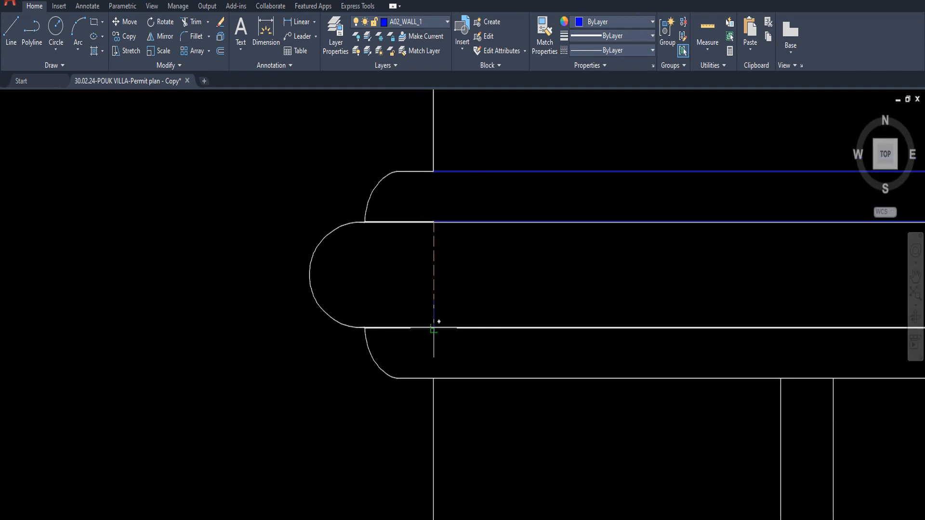
{"action": "left_click", "coordinate": [436, 326]}
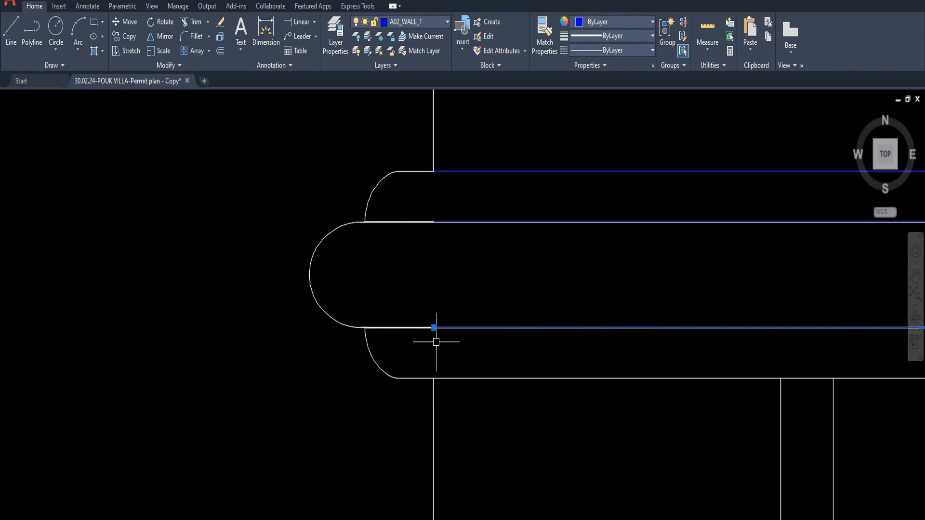
{"action": "scroll", "coordinate": [436, 342], "scroll_direction": "up", "scroll_amount": 3}
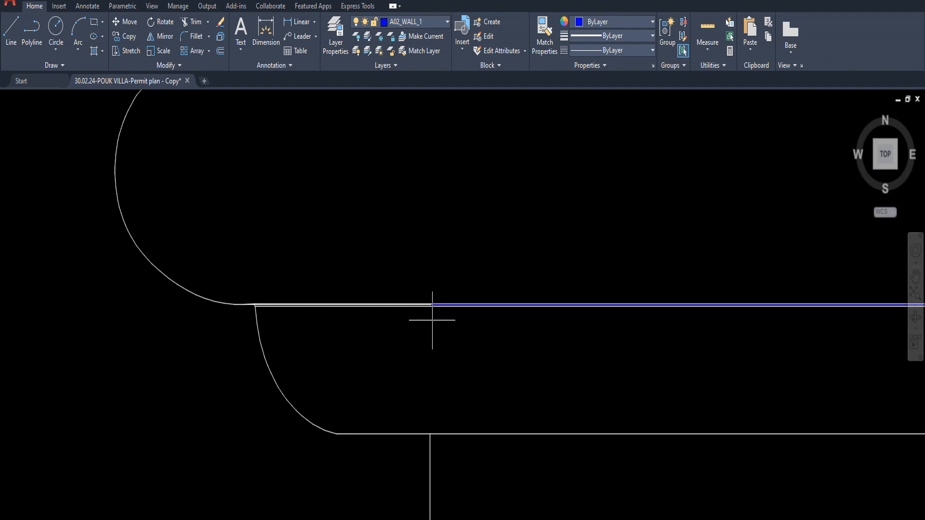
{"action": "left_click", "coordinate": [429, 434]}
{"action": "middle_click_drag", "start_coordinate": [442, 475], "coordinate": [440, 367]}
{"action": "scroll", "coordinate": [475, 371], "scroll_direction": "down", "scroll_amount": 5}
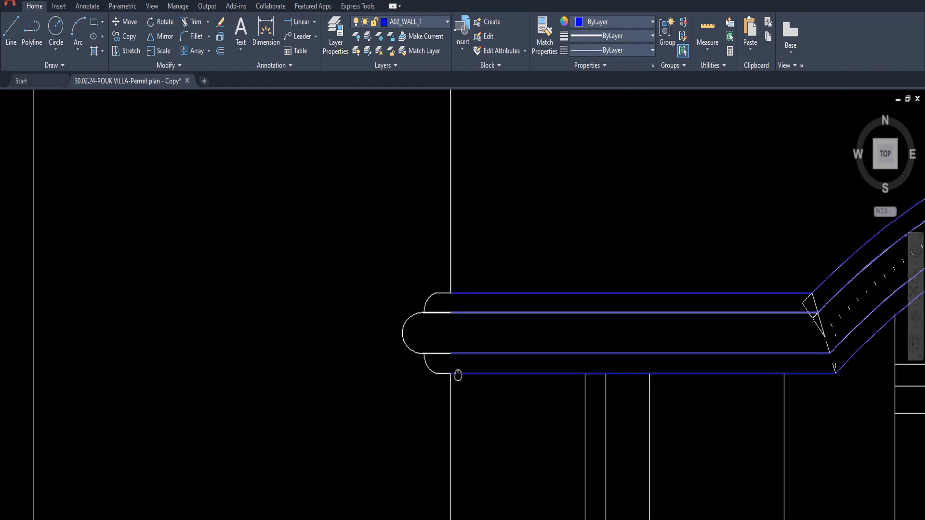
- Delete old white linework along the straight moulding and the corner joint lines at the arch's left foot
{"action": "left_click", "coordinate": [364, 313]}
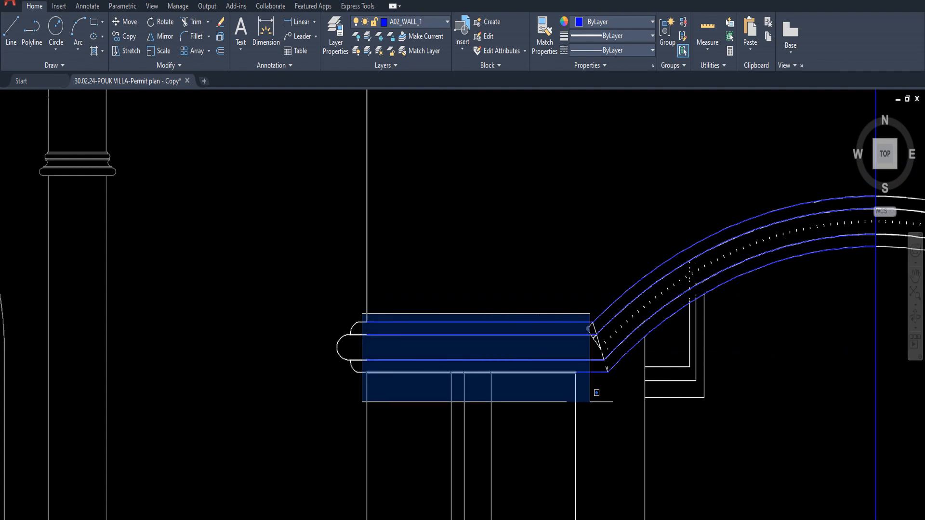
{"action": "left_click", "coordinate": [588, 386]}
{"action": "middle_click_drag", "start_coordinate": [538, 268], "coordinate": [470, 268]}
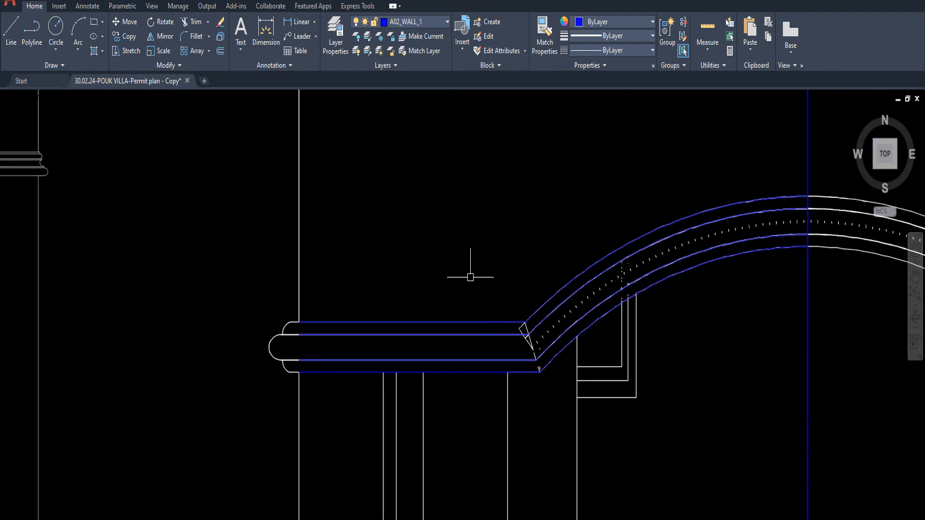
{"action": "left_click", "coordinate": [458, 278]}
{"action": "left_click", "coordinate": [580, 429]}
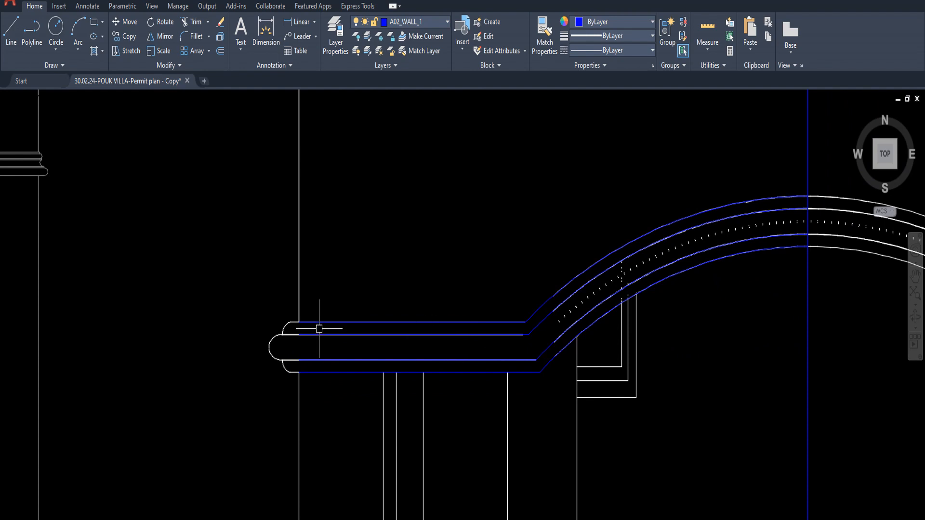
- Delete the remaining old lines lying over the two middle edges of the straight left moulding
{"action": "scroll", "coordinate": [319, 329], "scroll_direction": "up", "scroll_amount": 3}
{"action": "left_click", "coordinate": [295, 326]}
{"action": "scroll", "coordinate": [398, 398], "scroll_direction": "up", "scroll_amount": 1}
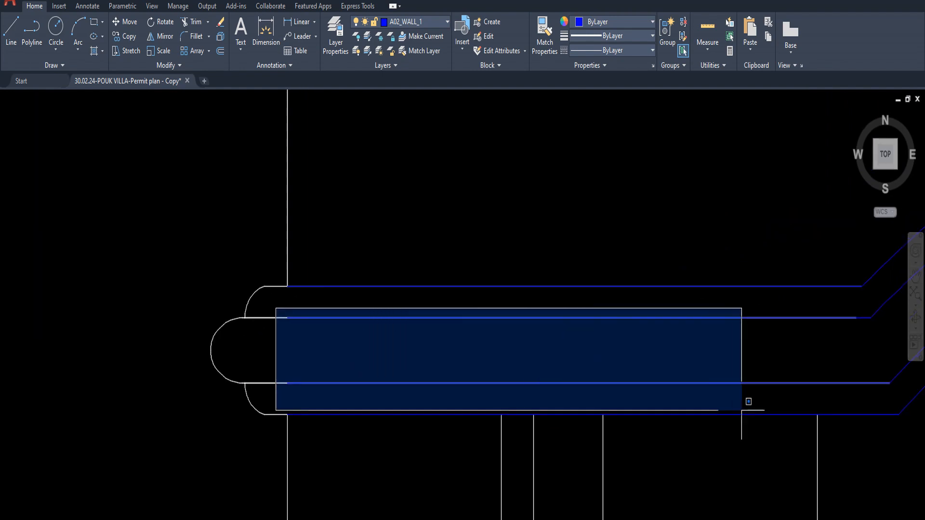
{"action": "middle_click_drag", "start_coordinate": [748, 402], "coordinate": [541, 341]}
{"action": "left_click", "coordinate": [588, 337]}
{"action": "scroll", "coordinate": [466, 361], "scroll_direction": "down", "scroll_amount": 3}
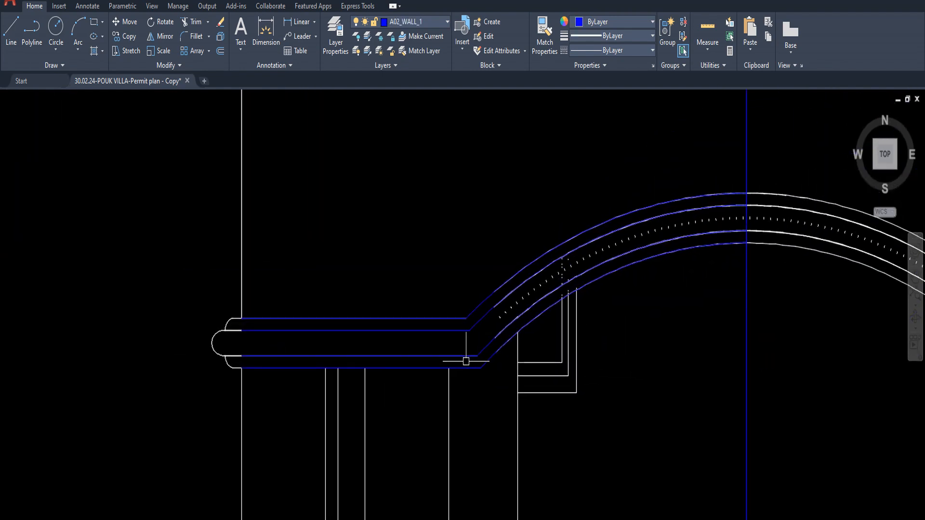
- Delete the nested white L-shaped lines beneath the left half of the entrance arch
{"action": "scroll", "coordinate": [500, 335], "scroll_direction": "down", "scroll_amount": 5}
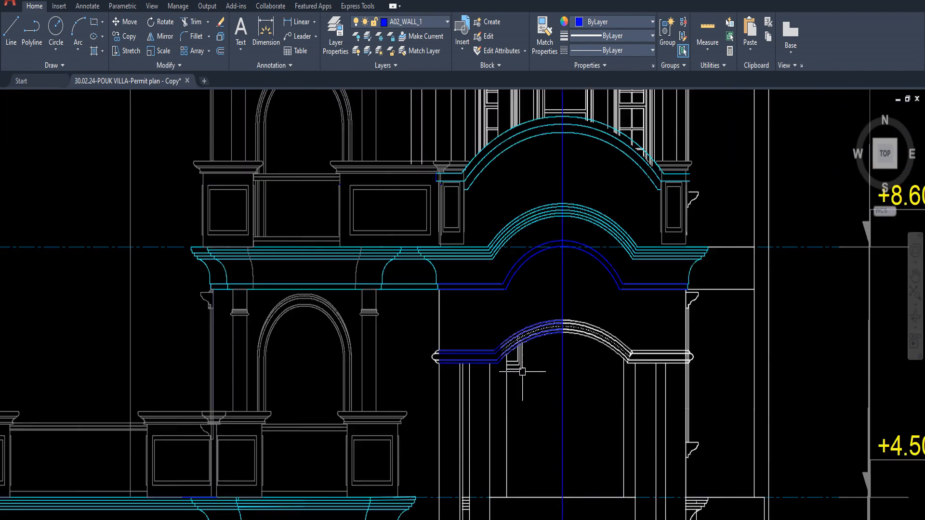
{"action": "scroll", "coordinate": [541, 412], "scroll_direction": "up", "scroll_amount": 4}
{"action": "left_click", "coordinate": [599, 471]}
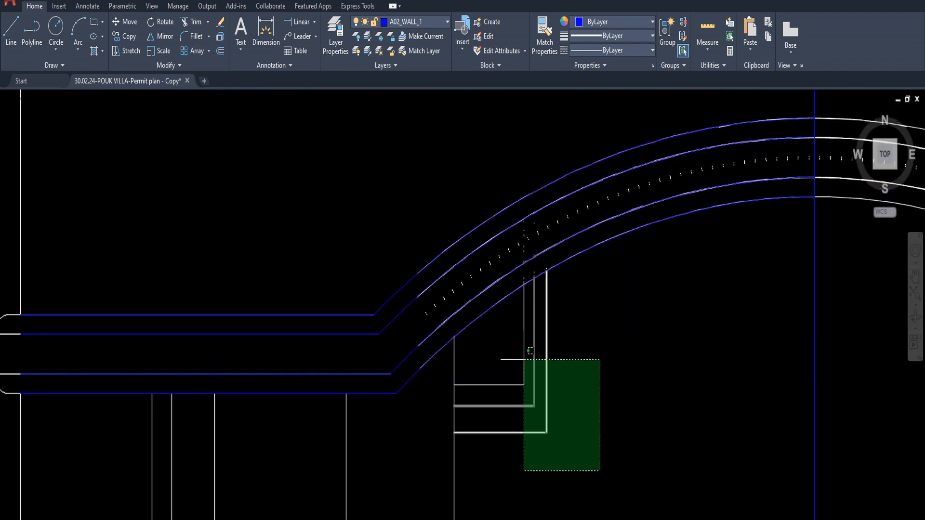
{"action": "left_click", "coordinate": [522, 361]}
{"action": "scroll", "coordinate": [518, 354], "scroll_direction": "down", "scroll_amount": 4}
{"action": "scroll", "coordinate": [519, 354], "scroll_direction": "down", "scroll_amount": 4}
- Delete the old white arch segments and dotted line overlapping the traced left half of the entrance arch
{"action": "scroll", "coordinate": [519, 354], "scroll_direction": "up", "scroll_amount": 4}
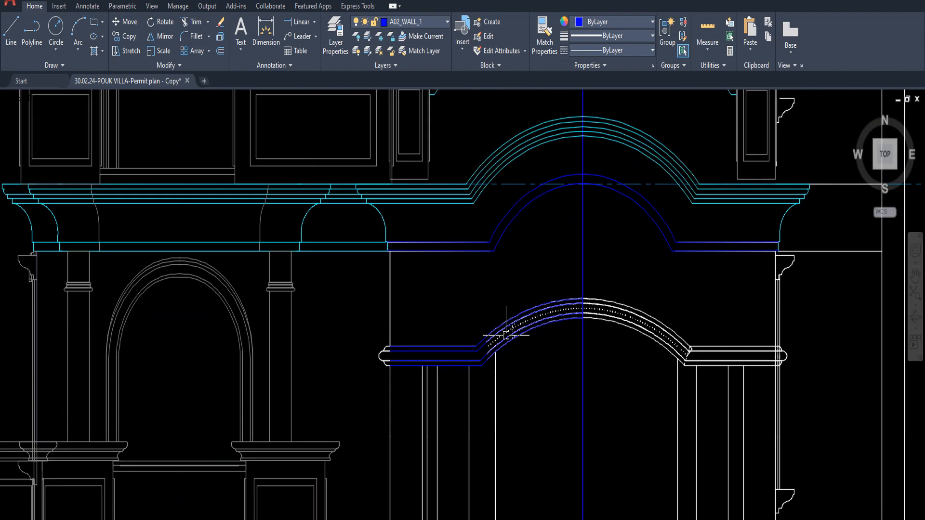
{"action": "left_click", "coordinate": [474, 288]}
{"action": "left_click", "coordinate": [596, 370]}
{"action": "key", "text": "Delete"}
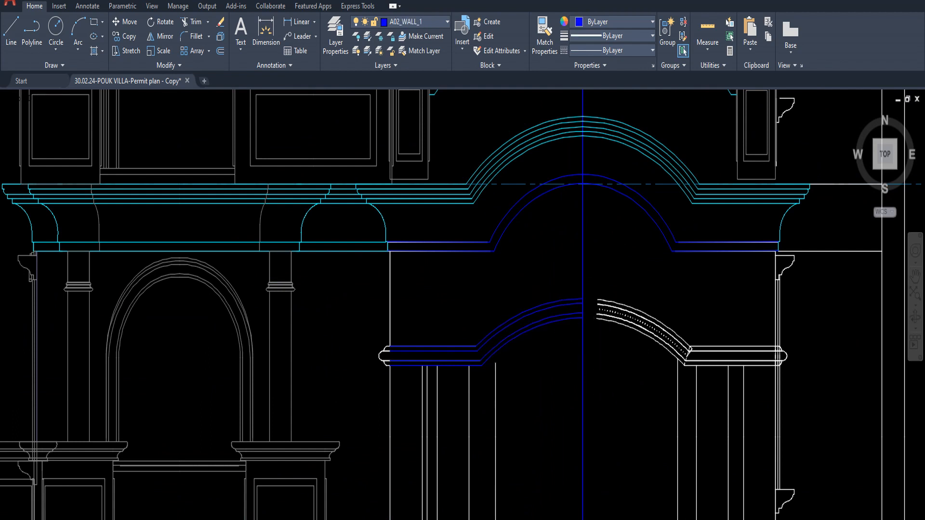
- Delete the old white arch and straight moulding, including its rounded end, on the right side of the axis
{"action": "left_click", "coordinate": [568, 275]}
{"action": "left_click", "coordinate": [662, 359]}
{"action": "left_click", "coordinate": [635, 303]}
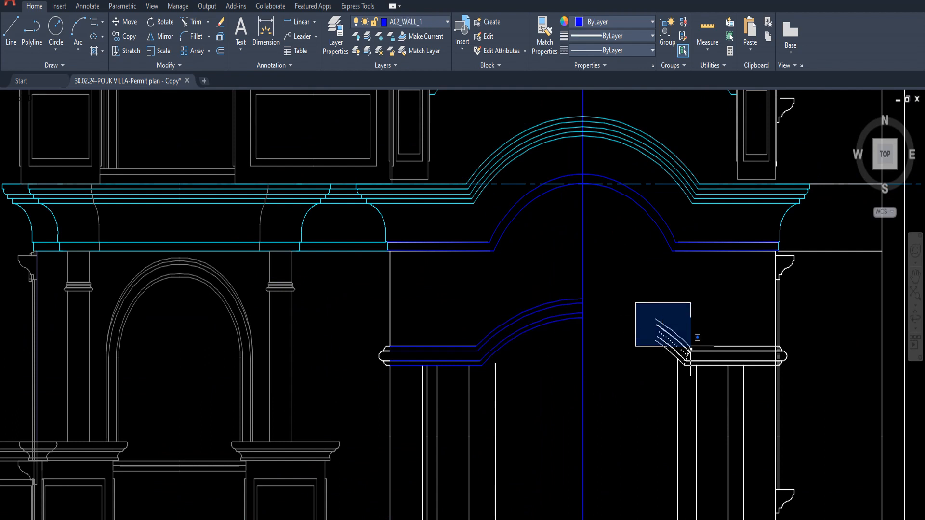
{"action": "scroll", "coordinate": [765, 369], "scroll_direction": "up", "scroll_amount": 2}
{"action": "left_click", "coordinate": [810, 372]}
{"action": "key", "text": "Delete"}
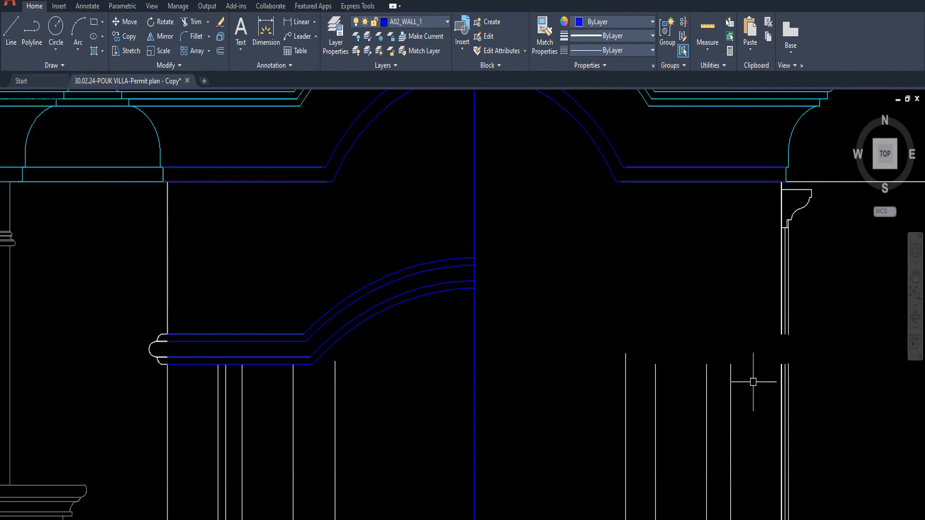
{"action": "scroll", "coordinate": [629, 383], "scroll_direction": "down", "scroll_amount": 4}
{"action": "scroll", "coordinate": [617, 374], "scroll_direction": "down", "scroll_amount": 2}
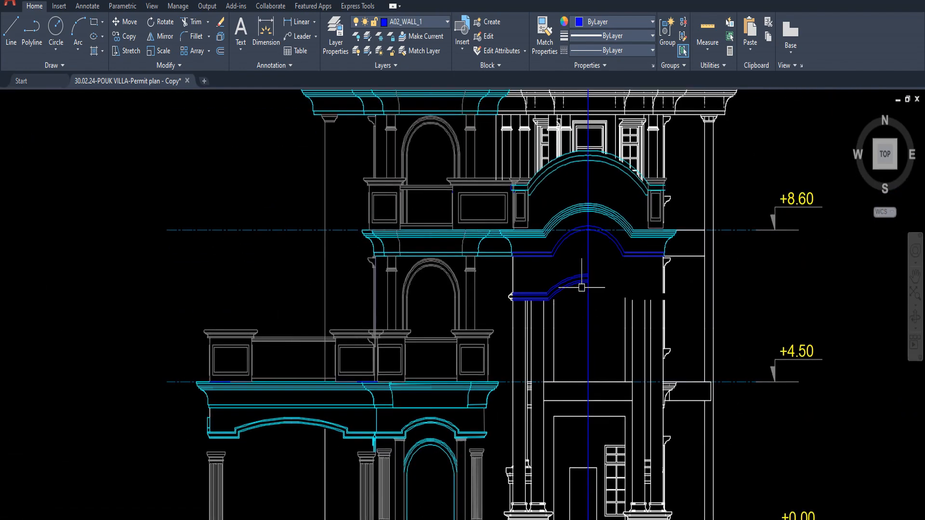
- Match the white rounded end pieces of the left moulding to the properties of its blue lines
{"action": "scroll", "coordinate": [563, 311], "scroll_direction": "up", "scroll_amount": 4}
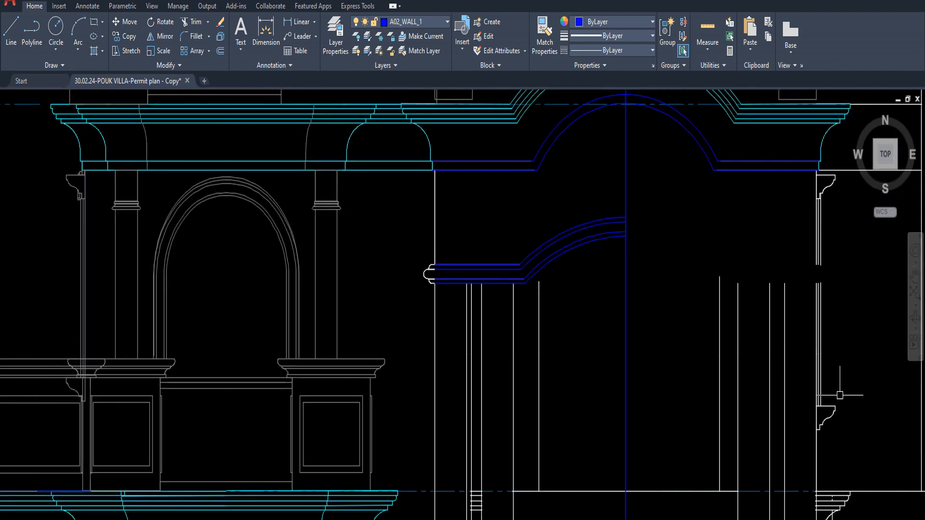
{"action": "scroll", "coordinate": [434, 294], "scroll_direction": "up", "scroll_amount": 4}
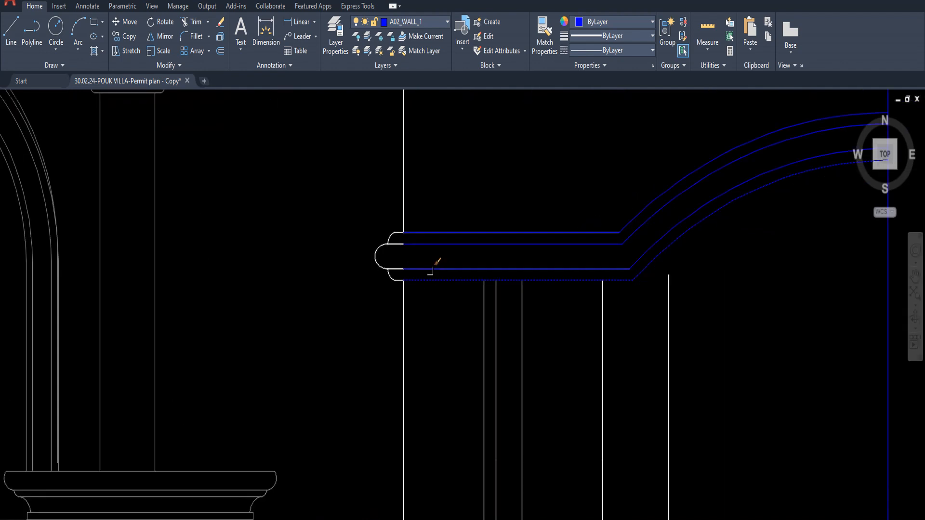
{"action": "left_click", "coordinate": [358, 205]}
{"action": "left_click", "coordinate": [453, 309]}
{"action": "left_click", "coordinate": [357, 205]}
{"action": "left_click", "coordinate": [433, 302]}
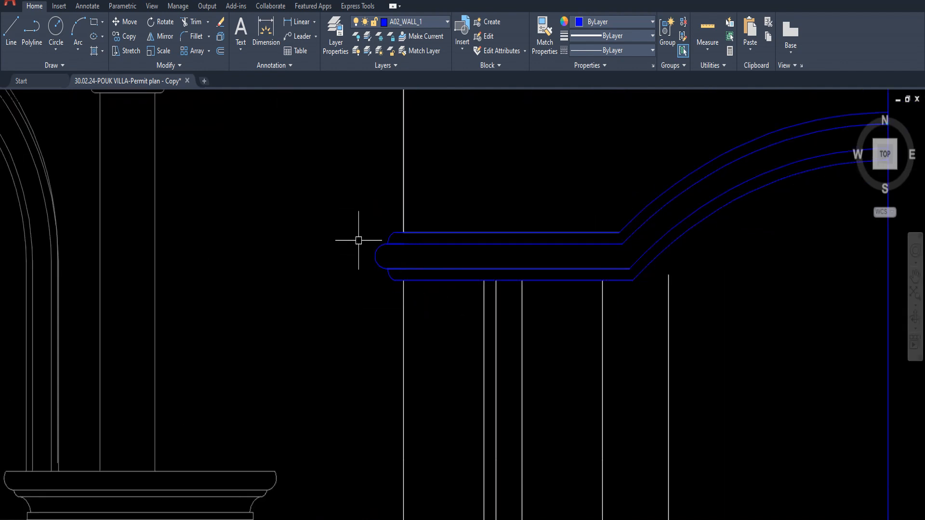
{"action": "left_click", "coordinate": [358, 220]}
{"action": "scroll", "coordinate": [437, 325], "scroll_direction": "down", "scroll_amount": 2}
{"action": "key", "text": "Escape"}
{"action": "left_click", "coordinate": [359, 200]}
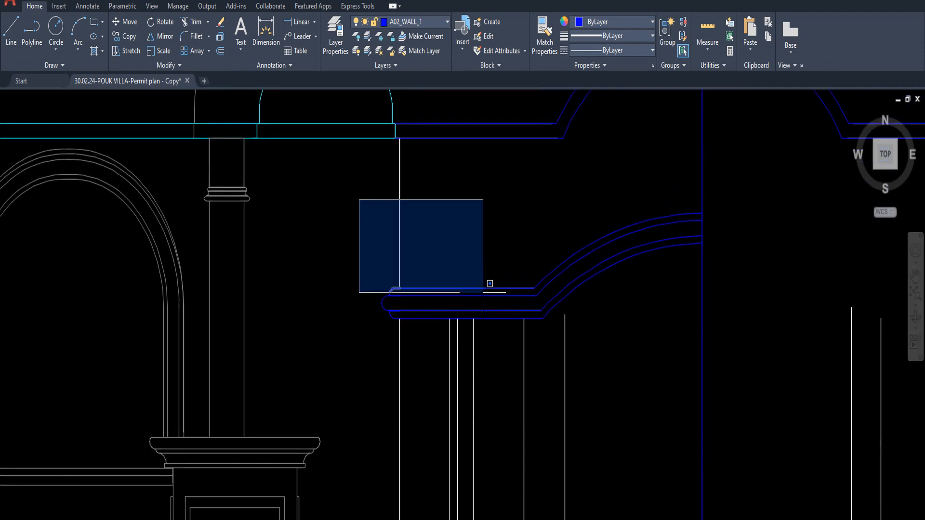
{"action": "left_click", "coordinate": [718, 338]}
{"action": "key", "text": "Escape"}
- Delete the short upper segment of the white vertical line just inside the arch's left foot
{"action": "scroll", "coordinate": [572, 330], "scroll_direction": "up", "scroll_amount": 2}
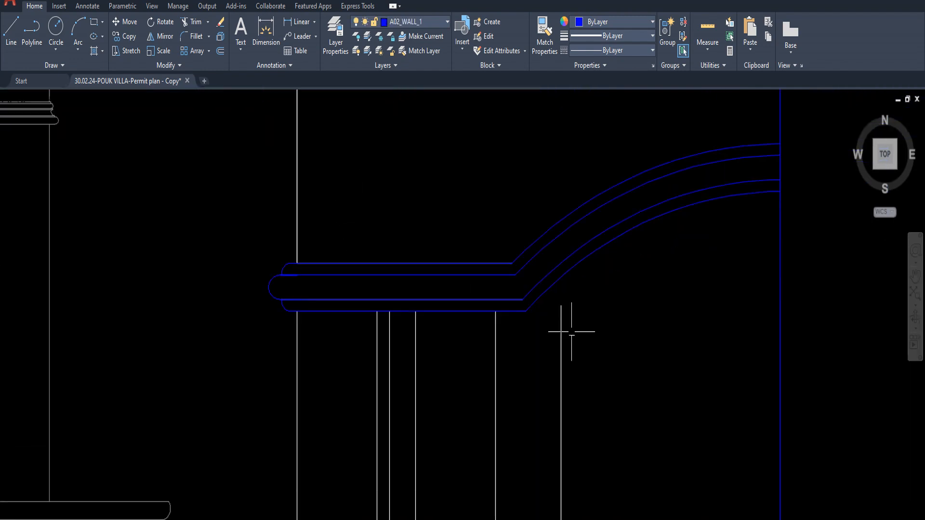
{"action": "left_click", "coordinate": [593, 367]}
{"action": "left_click", "coordinate": [559, 309]}
{"action": "key", "text": "Delete"}
{"action": "scroll", "coordinate": [557, 385], "scroll_direction": "down", "scroll_amount": 2}
{"action": "middle_click_drag", "start_coordinate": [550, 383], "coordinate": [559, 325]}
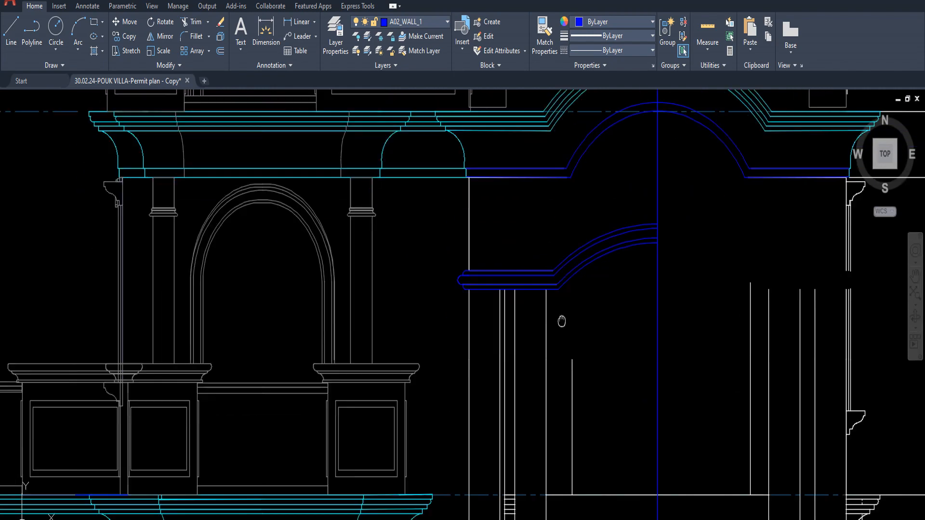
- Delete the upper segments of the white vertical lines beneath the left half of the lower blue moulding
{"action": "left_click", "coordinate": [559, 328]}
{"action": "left_click", "coordinate": [494, 322]}
{"action": "key", "text": "Delete"}
{"action": "scroll", "coordinate": [542, 343], "scroll_direction": "down", "scroll_amount": 2}
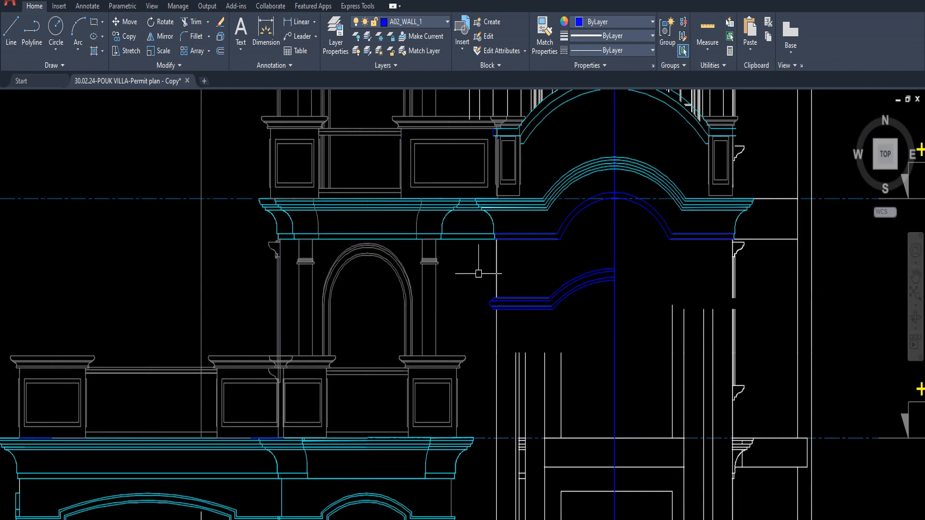
- Mirror the left half of the lower blue moulding, with its rounded end, about the central vertical axis, keeping the original
{"action": "left_click", "coordinate": [478, 273]}
{"action": "key", "text": "Escape"}
{"action": "left_click", "coordinate": [485, 251]}
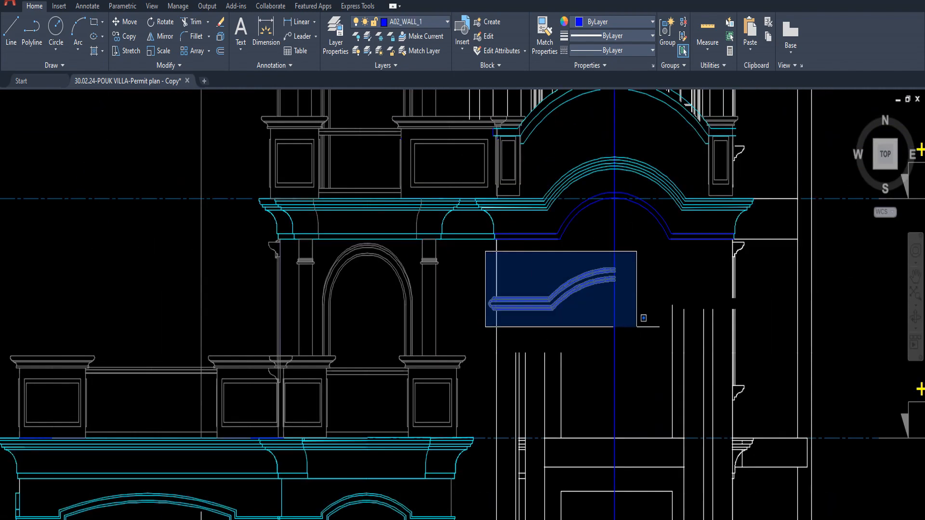
{"action": "left_click", "coordinate": [641, 321]}
{"action": "middle_click_drag", "start_coordinate": [620, 313], "coordinate": [594, 341]}
{"action": "scroll", "coordinate": [572, 300], "scroll_direction": "up", "scroll_amount": 5}
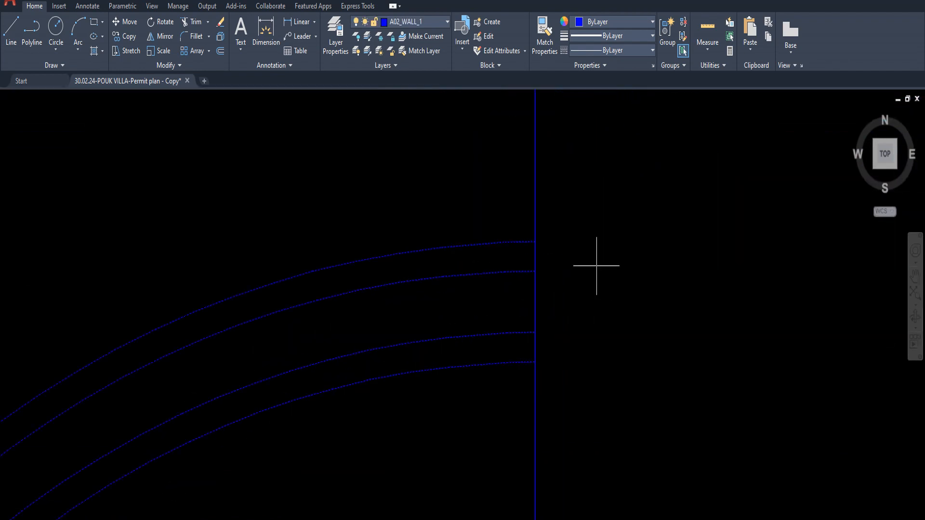
{"action": "left_click", "coordinate": [535, 241]}
{"action": "left_click", "coordinate": [535, 208]}
{"action": "key", "text": "Return"}
{"action": "scroll", "coordinate": [545, 211], "scroll_direction": "down", "scroll_amount": 5}
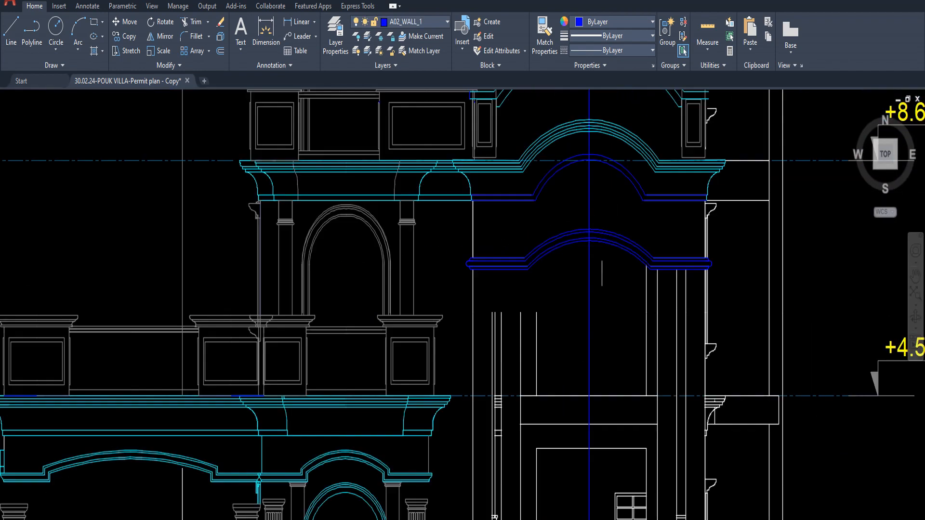
- Extend the shortened white vertical lines left of the axis up to the underside of the lower blue moulding
{"action": "middle_click_drag", "start_coordinate": [626, 300], "coordinate": [575, 288]}
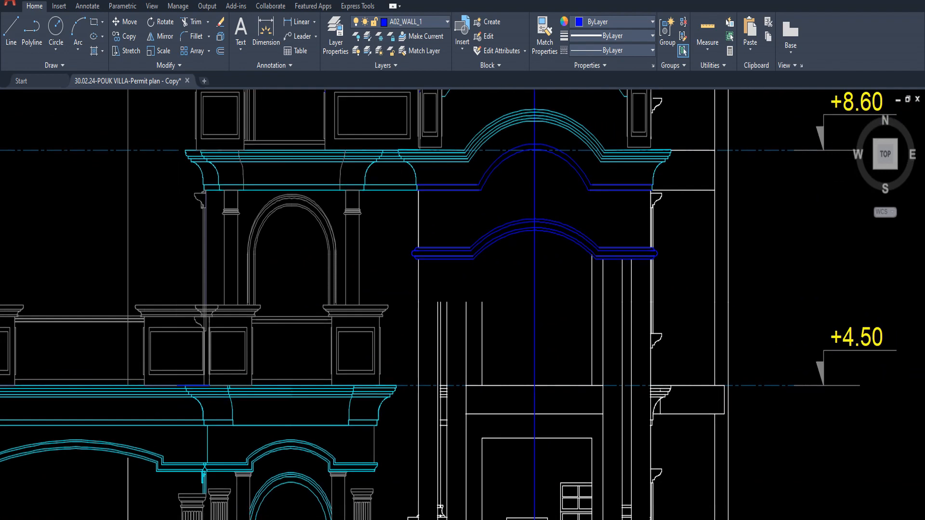
{"action": "scroll", "coordinate": [537, 336], "scroll_direction": "down", "scroll_amount": 6}
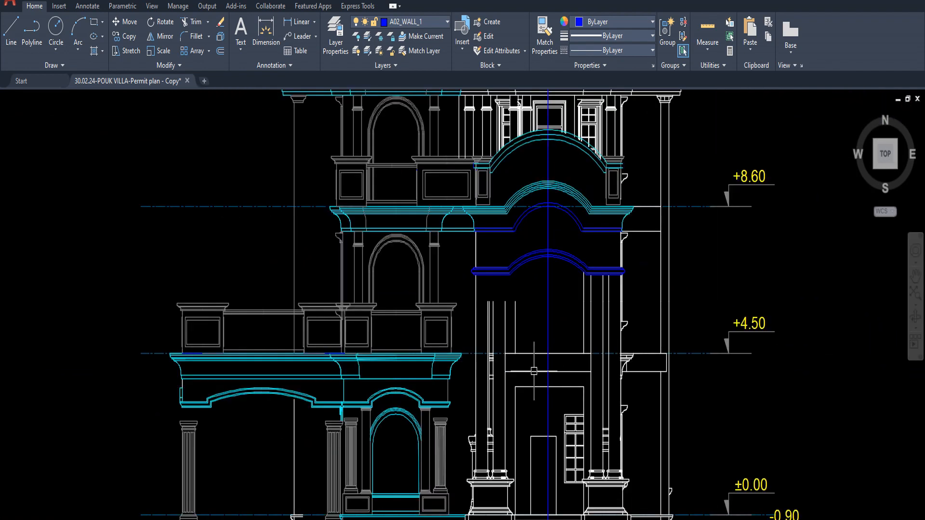
{"action": "scroll", "coordinate": [537, 336], "scroll_direction": "up", "scroll_amount": 6}
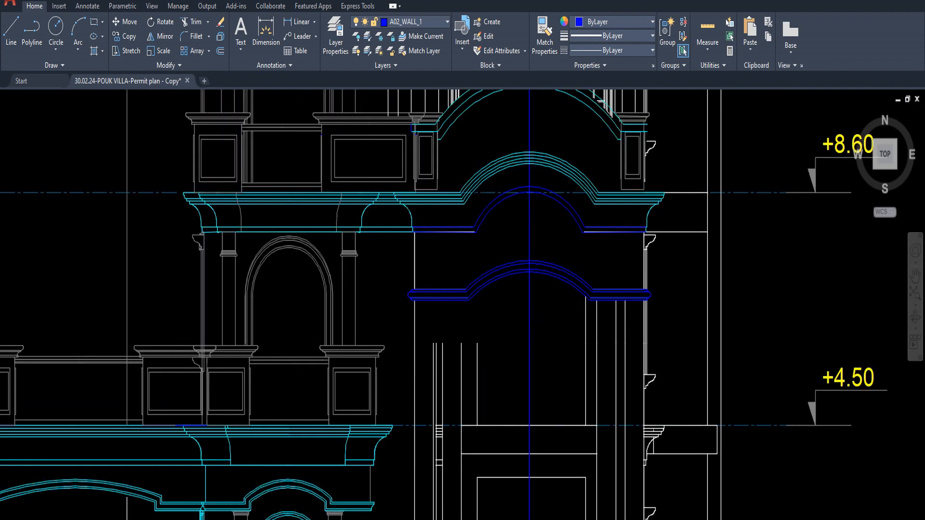
{"action": "scroll", "coordinate": [540, 317], "scroll_direction": "up", "scroll_amount": 3}
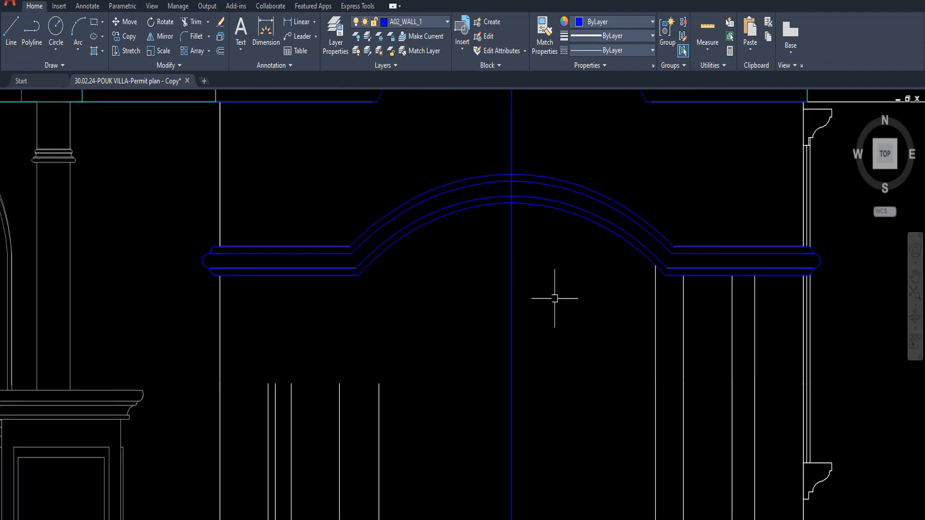
{"action": "middle_click_drag", "start_coordinate": [562, 291], "coordinate": [547, 356]}
{"action": "scroll", "coordinate": [546, 357], "scroll_direction": "down", "scroll_amount": 4}
{"action": "scroll", "coordinate": [557, 355], "scroll_direction": "up", "scroll_amount": 1}
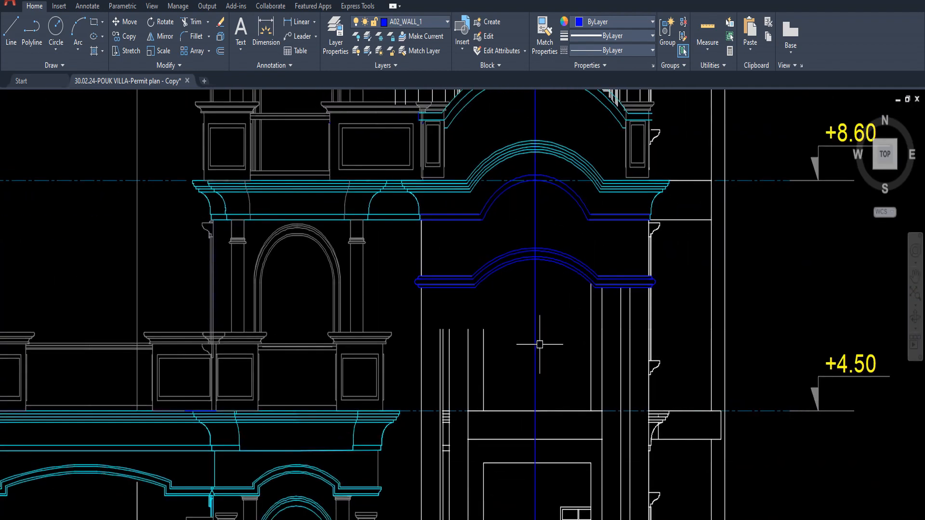
{"action": "scroll", "coordinate": [551, 330], "scroll_direction": "down", "scroll_amount": 2}
{"action": "middle_click_drag", "start_coordinate": [551, 330], "coordinate": [551, 268]}
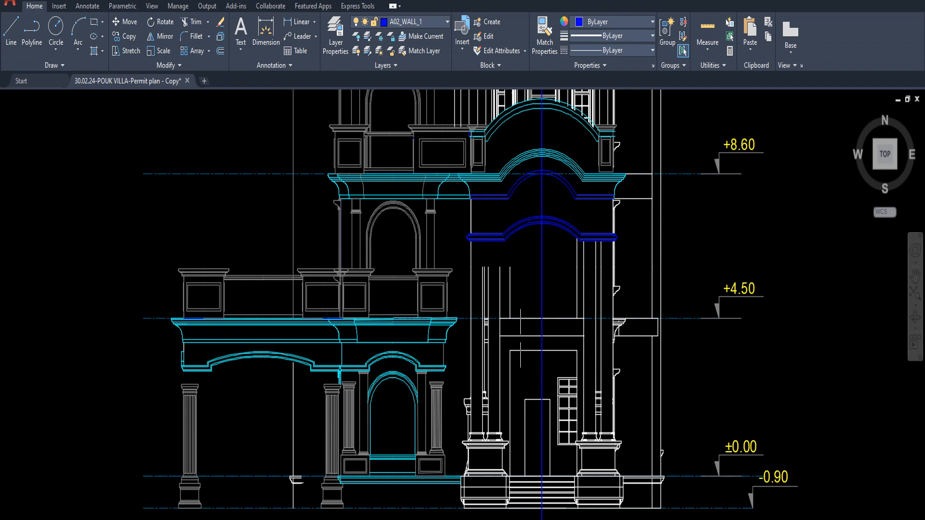
{"action": "middle_click_drag", "start_coordinate": [520, 335], "coordinate": [517, 366]}
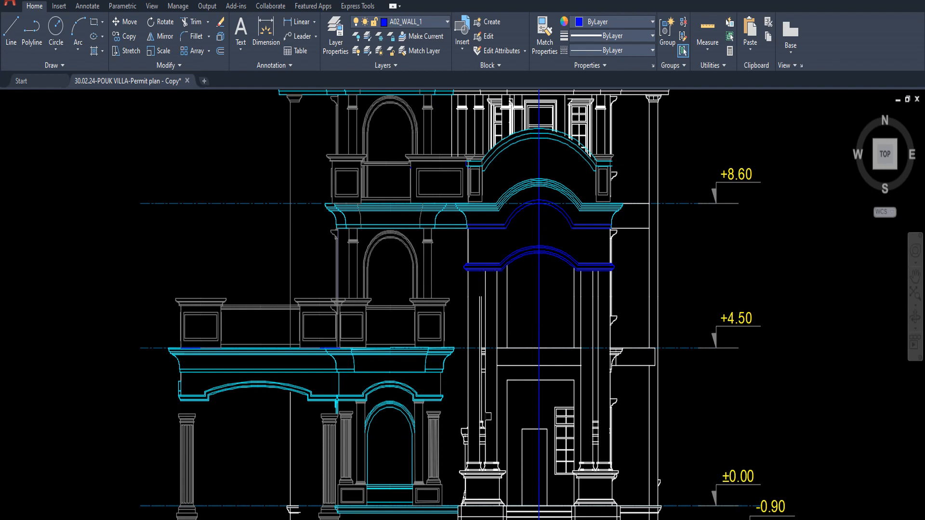
{"action": "scroll", "coordinate": [486, 372], "scroll_direction": "up", "scroll_amount": 3}
{"action": "middle_click_drag", "start_coordinate": [484, 330], "coordinate": [486, 352]}
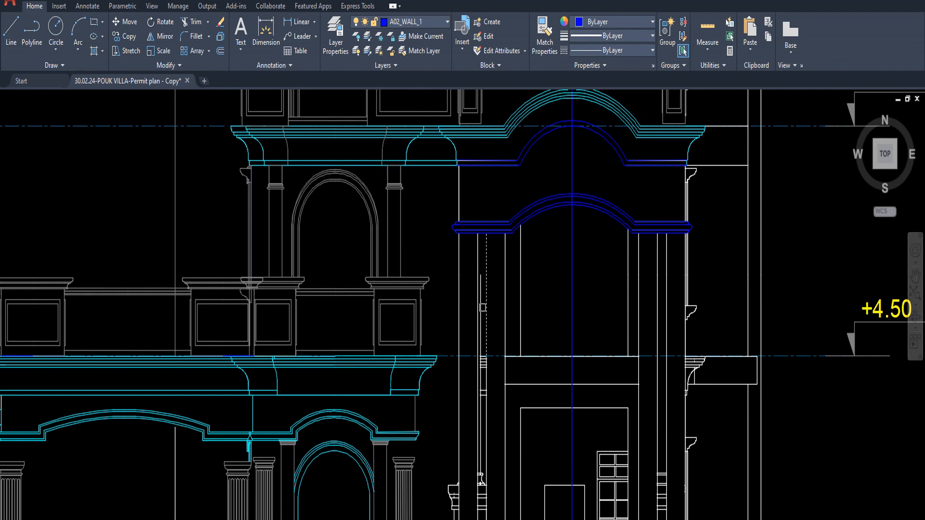
{"action": "middle_click_drag", "start_coordinate": [489, 388], "coordinate": [499, 291]}
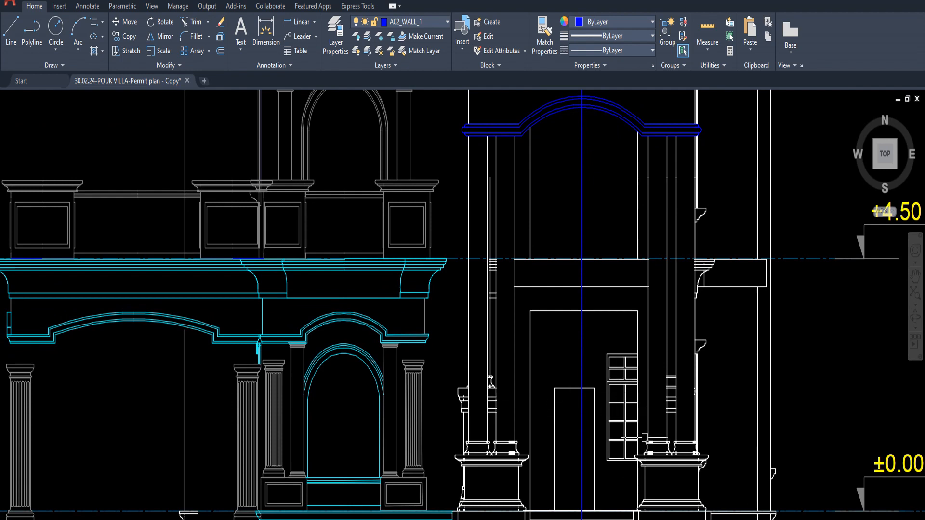
- Delete the short dashed vertical marks inside the small bead-and-cove profile between the left column lines
{"action": "middle_click_drag", "start_coordinate": [515, 391], "coordinate": [517, 453]}
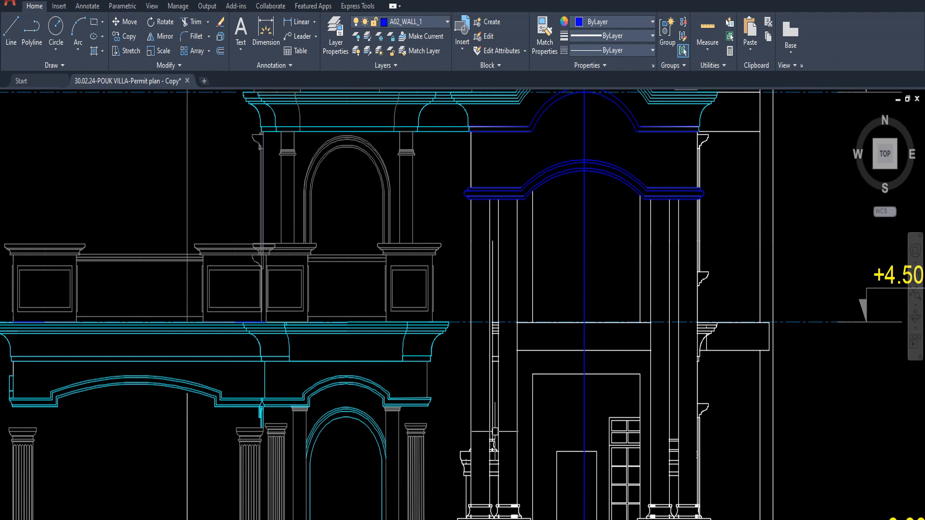
{"action": "scroll", "coordinate": [499, 435], "scroll_direction": "up", "scroll_amount": 2}
{"action": "middle_click_drag", "start_coordinate": [490, 323], "coordinate": [492, 359]}
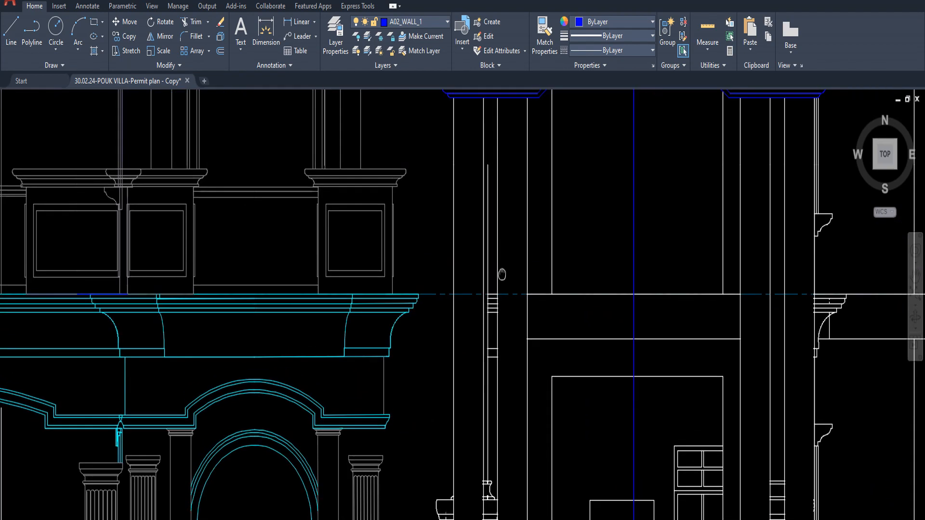
{"action": "scroll", "coordinate": [501, 274], "scroll_direction": "down", "scroll_amount": 3}
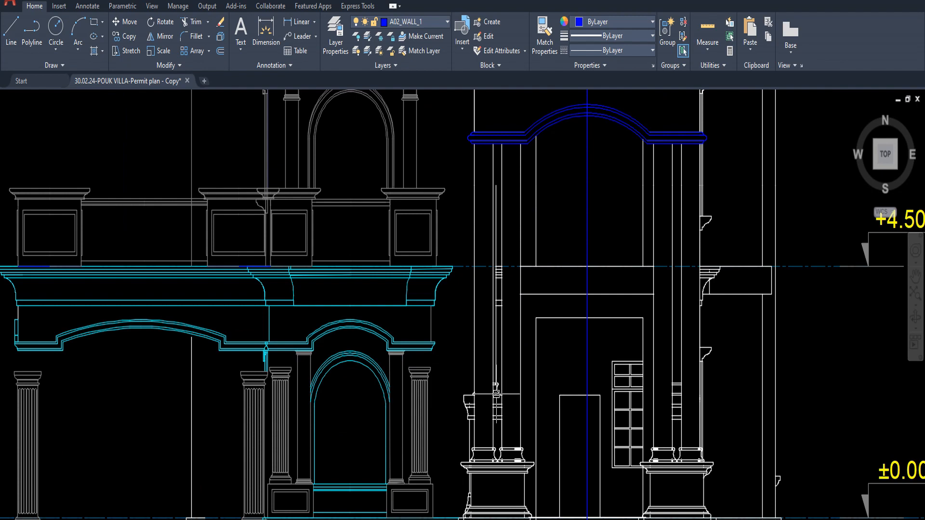
{"action": "scroll", "coordinate": [497, 394], "scroll_direction": "up", "scroll_amount": 4}
{"action": "scroll", "coordinate": [493, 398], "scroll_direction": "up", "scroll_amount": 4}
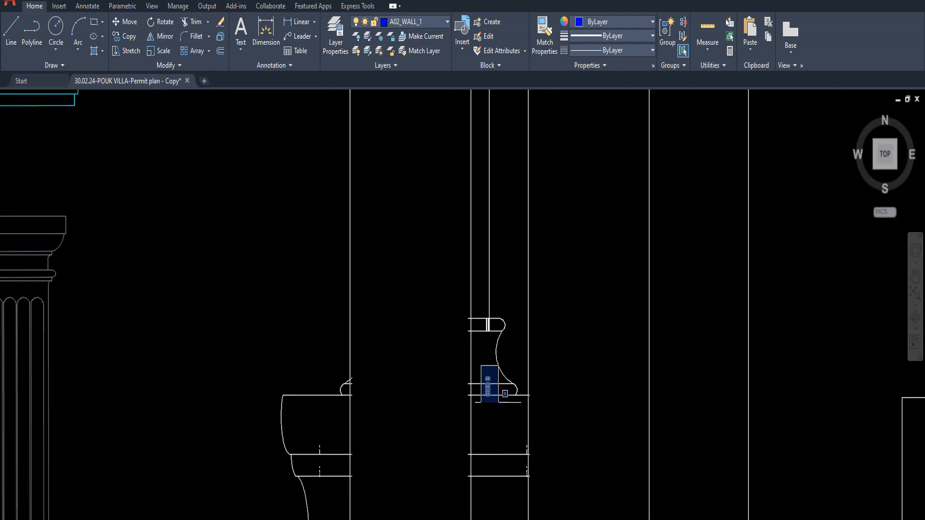
{"action": "scroll", "coordinate": [488, 326], "scroll_direction": "up", "scroll_amount": 4}
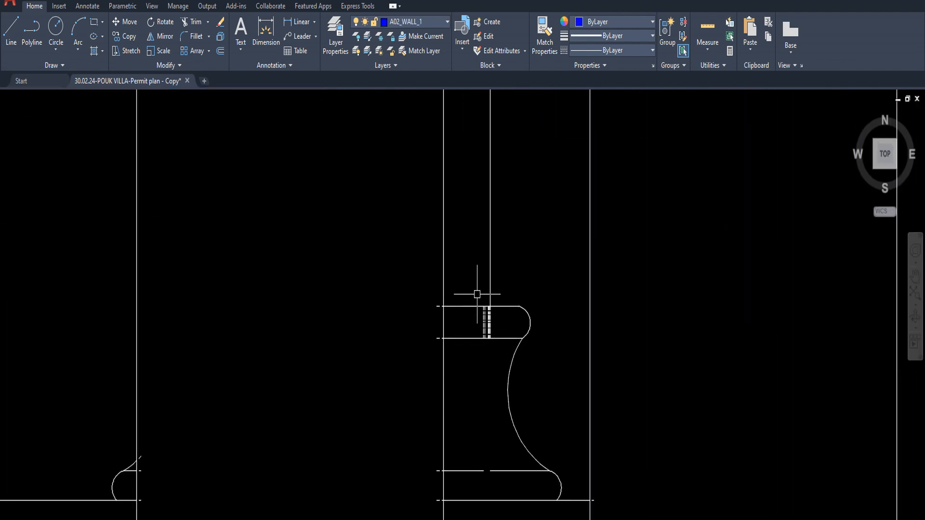
{"action": "left_click", "coordinate": [477, 294]}
{"action": "left_click", "coordinate": [491, 351]}
{"action": "key", "text": "Delete"}
{"action": "scroll", "coordinate": [492, 350], "scroll_direction": "down", "scroll_amount": 4}
{"action": "scroll", "coordinate": [481, 346], "scroll_direction": "up", "scroll_amount": 4}
- Delete the horizontal stubs and short vertical pieces at the bead levels just left of the bead-and-cove profile
{"action": "left_click", "coordinate": [451, 318]}
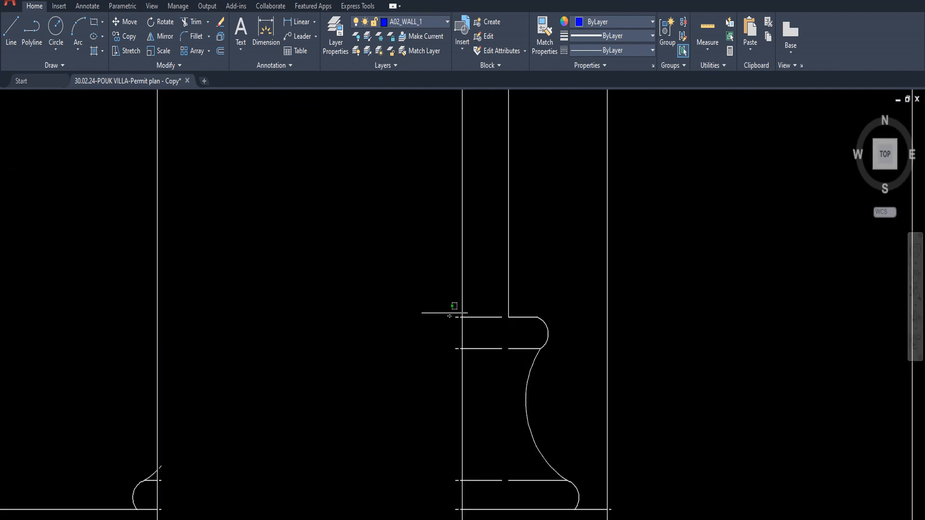
{"action": "left_click", "coordinate": [438, 291]}
{"action": "left_click", "coordinate": [509, 369]}
{"action": "key", "text": "Delete"}
{"action": "scroll", "coordinate": [506, 371], "scroll_direction": "down", "scroll_amount": 2}
{"action": "middle_click_drag", "start_coordinate": [505, 372], "coordinate": [494, 313]}
{"action": "left_click", "coordinate": [446, 341]}
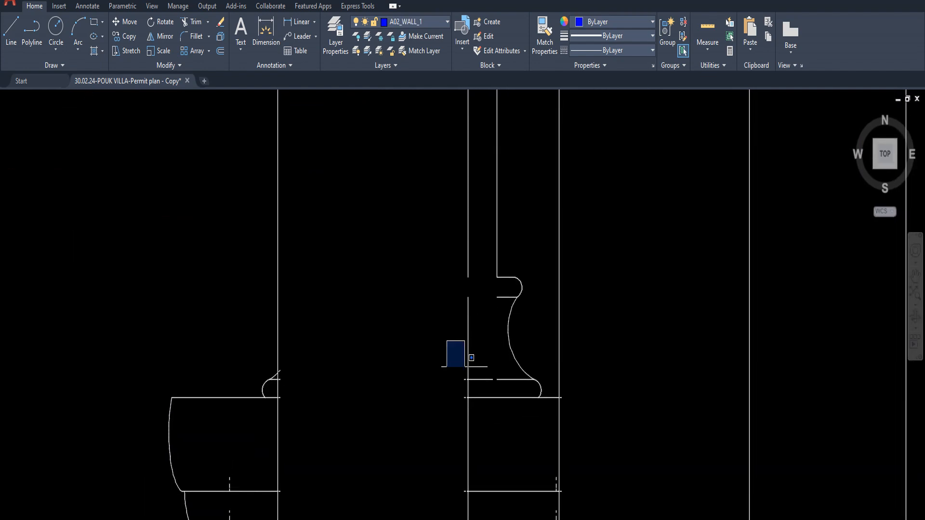
{"action": "left_click", "coordinate": [497, 406]}
{"action": "key", "text": "Delete"}
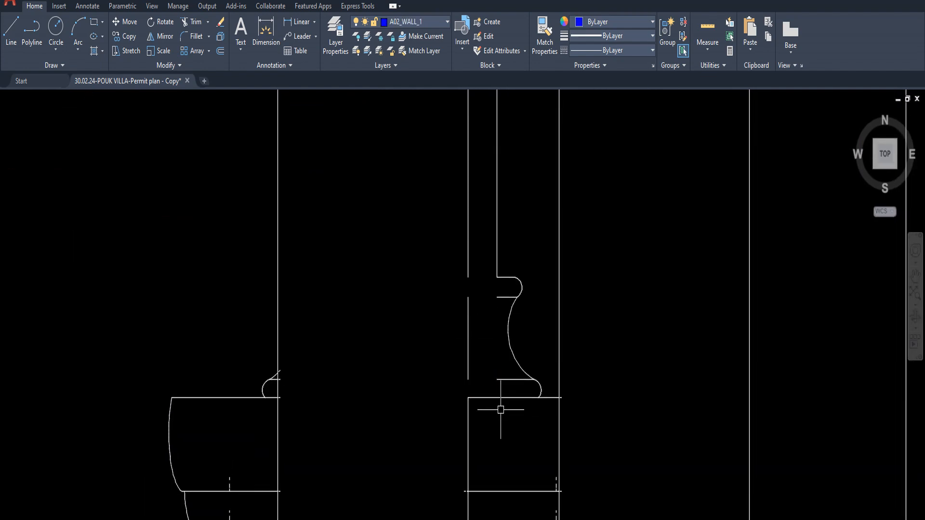
- Delete the leftover vertical segments beside the cove and alongside the moulding bands directly below it
{"action": "scroll", "coordinate": [482, 410], "scroll_direction": "up", "scroll_amount": 2}
{"action": "scroll", "coordinate": [479, 359], "scroll_direction": "down", "scroll_amount": 4}
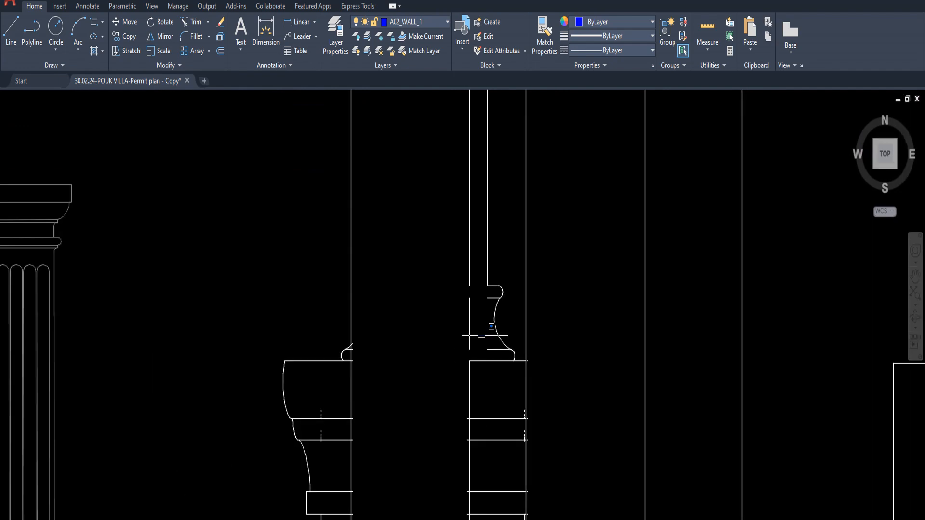
{"action": "left_click", "coordinate": [513, 422]}
{"action": "middle_click_drag", "start_coordinate": [487, 326], "coordinate": [495, 353]}
{"action": "left_click", "coordinate": [482, 295]}
{"action": "key", "text": "Delete"}
{"action": "scroll", "coordinate": [493, 315], "scroll_direction": "down", "scroll_amount": 3}
{"action": "scroll", "coordinate": [497, 354], "scroll_direction": "down", "scroll_amount": 2}
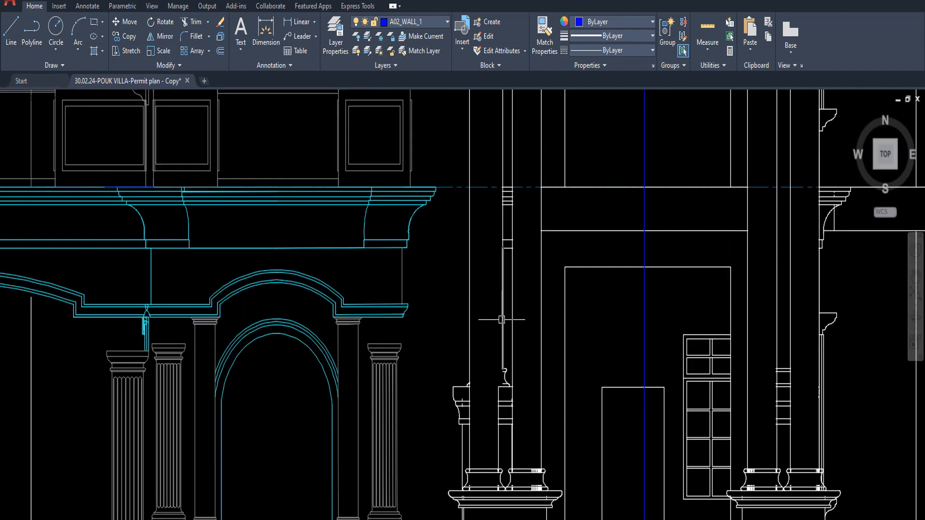
- Delete the remaining left edge segments of the moulding bands beneath the bead-and-cove profile and the vertical line below them
{"action": "scroll", "coordinate": [501, 318], "scroll_direction": "down", "scroll_amount": 2}
{"action": "scroll", "coordinate": [501, 318], "scroll_direction": "down", "scroll_amount": 4}
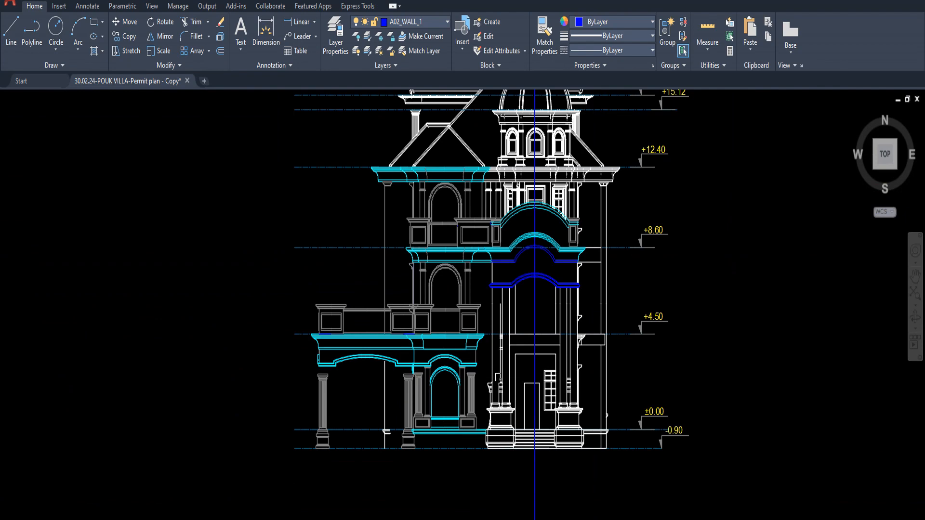
{"action": "scroll", "coordinate": [499, 381], "scroll_direction": "up", "scroll_amount": 8}
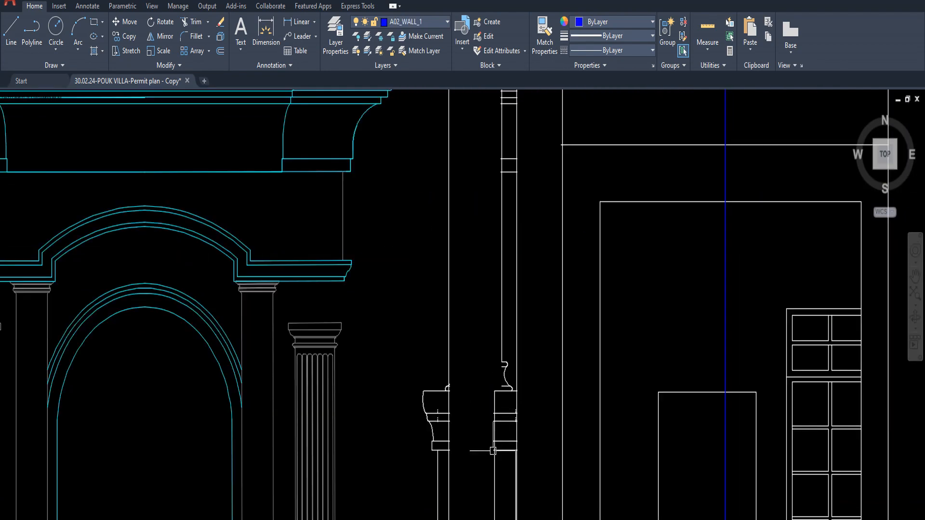
{"action": "left_click", "coordinate": [498, 464]}
{"action": "key", "text": "Delete"}
{"action": "left_click", "coordinate": [494, 460]}
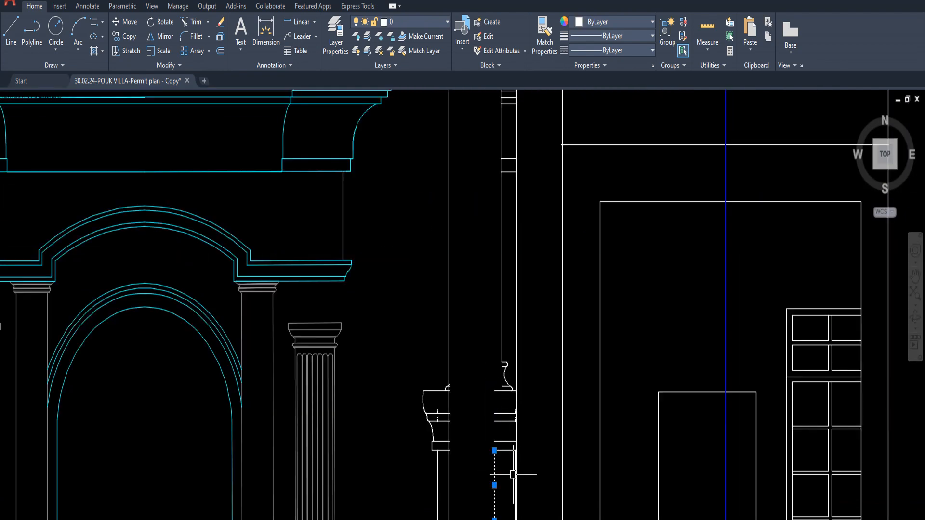
{"action": "middle_click_drag", "start_coordinate": [504, 472], "coordinate": [494, 397]}
{"action": "key", "text": "Delete"}
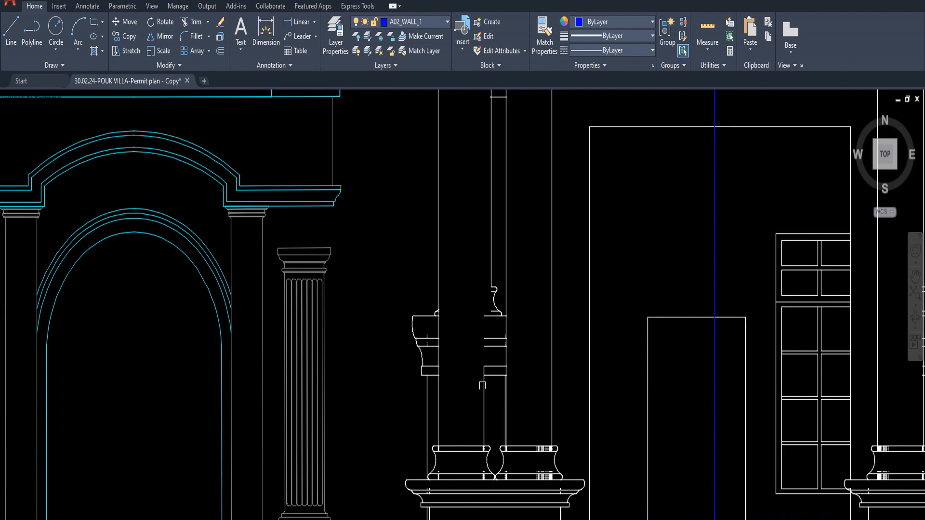
- Extend the vertical line beside the bead-and-cove profile up to the underside of the lower blue moulding
{"action": "scroll", "coordinate": [482, 385], "scroll_direction": "down", "scroll_amount": 4}
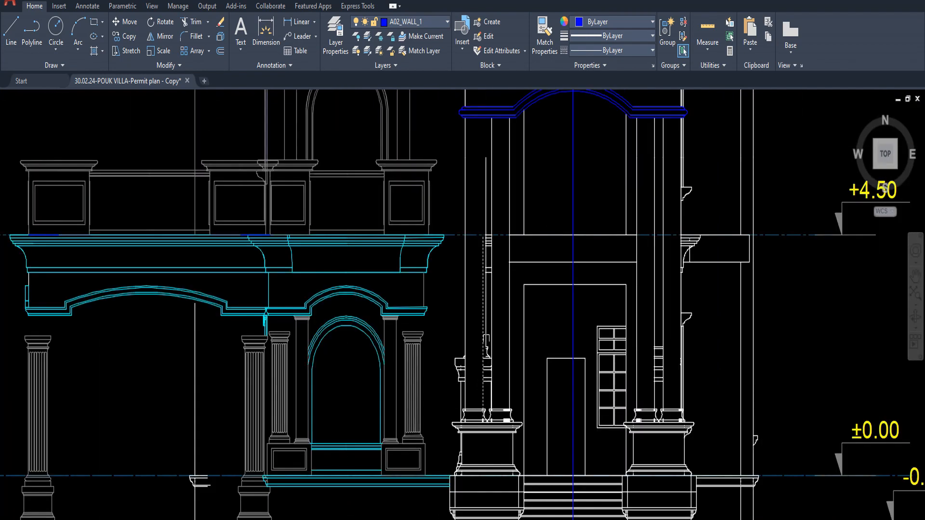
{"action": "scroll", "coordinate": [481, 250], "scroll_direction": "up", "scroll_amount": 2}
{"action": "middle_click_drag", "start_coordinate": [483, 266], "coordinate": [522, 384]}
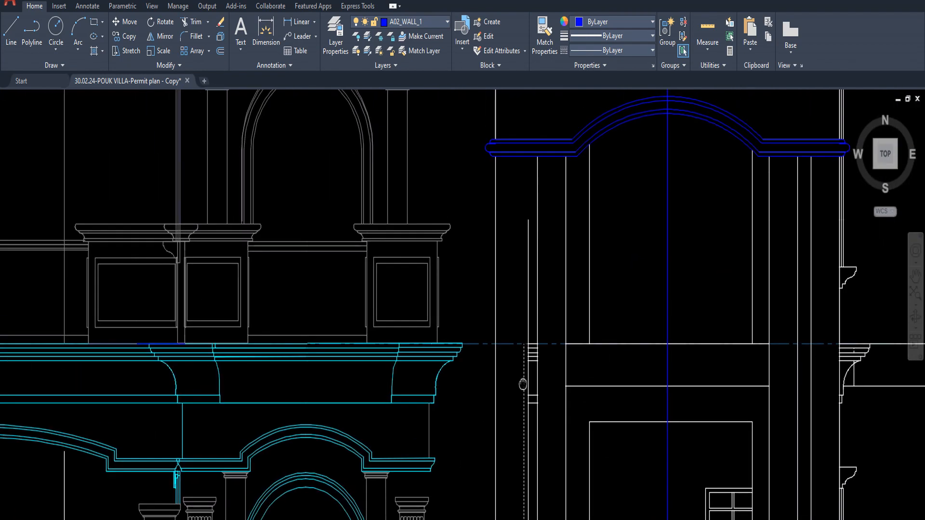
{"action": "scroll", "coordinate": [520, 367], "scroll_direction": "down", "scroll_amount": 2}
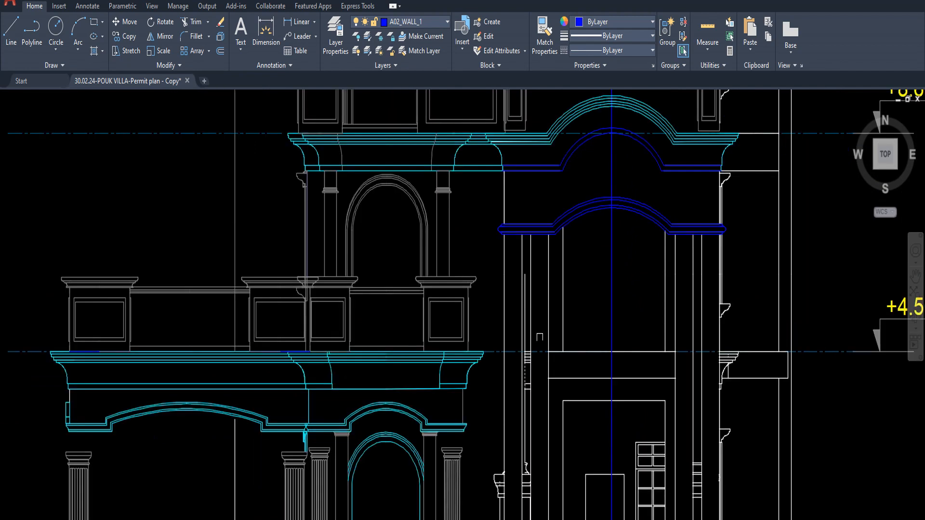
- Delete the lower run of the outermost left vertical line and the short pieces at the left cap profile's top bead
{"action": "left_click", "coordinate": [504, 315]}
{"action": "left_click", "coordinate": [504, 472]}
{"action": "left_click", "coordinate": [504, 234]}
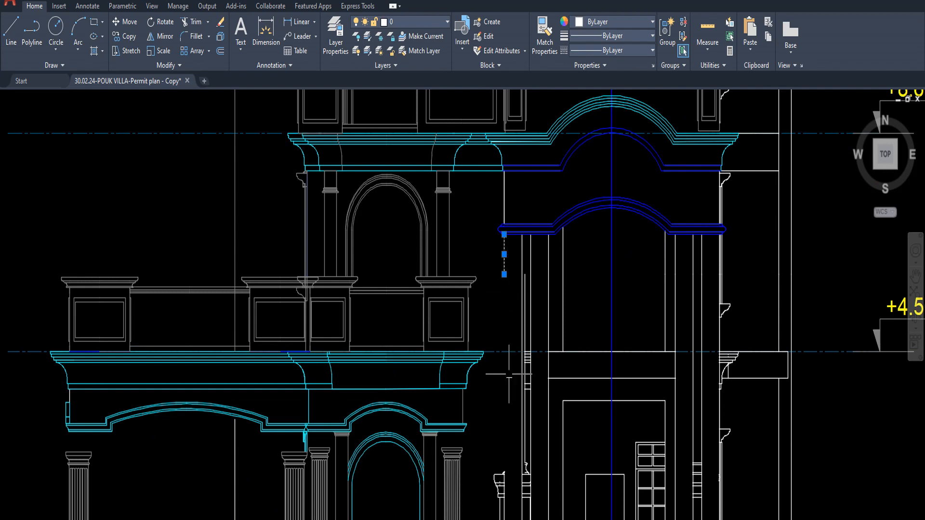
{"action": "middle_click_drag", "start_coordinate": [503, 480], "coordinate": [503, 379]}
{"action": "scroll", "coordinate": [503, 378], "scroll_direction": "up", "scroll_amount": 4}
{"action": "scroll", "coordinate": [503, 378], "scroll_direction": "up", "scroll_amount": 5}
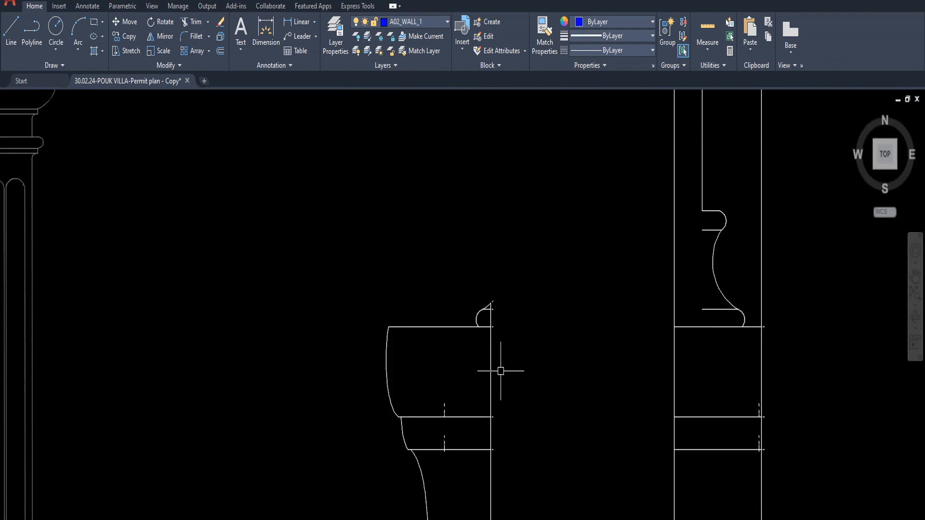
{"action": "left_click_drag", "start_coordinate": [484, 289], "coordinate": [517, 342]}
{"action": "scroll", "coordinate": [510, 355], "scroll_direction": "down", "scroll_amount": 3}
{"action": "scroll", "coordinate": [500, 372], "scroll_direction": "up", "scroll_amount": 3}
- Delete the vertical segments along the right edge of the left cap profile's lower bands and the line continuing below
{"action": "left_click", "coordinate": [495, 371]}
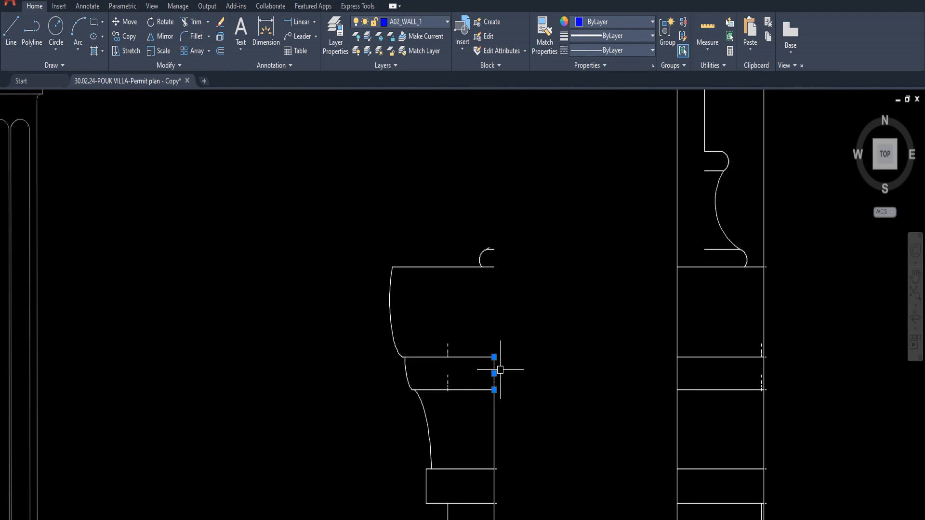
{"action": "key", "text": "Delete"}
{"action": "scroll", "coordinate": [500, 392], "scroll_direction": "down", "scroll_amount": 2}
{"action": "middle_click_drag", "start_coordinate": [500, 392], "coordinate": [501, 316]}
{"action": "left_click", "coordinate": [492, 305]}
{"action": "scroll", "coordinate": [514, 350], "scroll_direction": "up", "scroll_amount": 2}
{"action": "middle_click_drag", "start_coordinate": [513, 349], "coordinate": [514, 275]}
{"action": "left_click", "coordinate": [525, 408]}
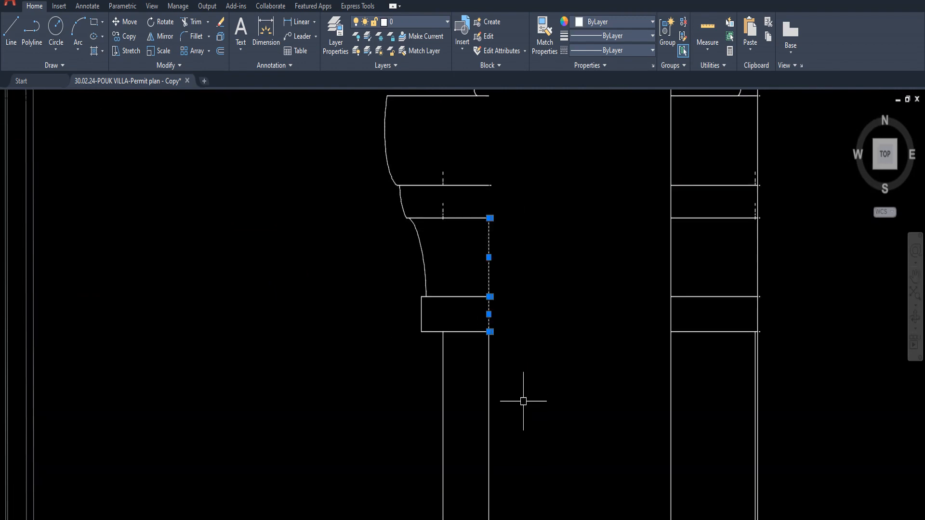
{"action": "key", "text": "Delete"}
{"action": "scroll", "coordinate": [525, 383], "scroll_direction": "down", "scroll_amount": 5}
{"action": "left_click", "coordinate": [520, 383]}
{"action": "key", "text": "Delete"}
{"action": "middle_click_drag", "start_coordinate": [541, 376], "coordinate": [535, 410]}
{"action": "middle_click_drag", "start_coordinate": [524, 336], "coordinate": [527, 519]}
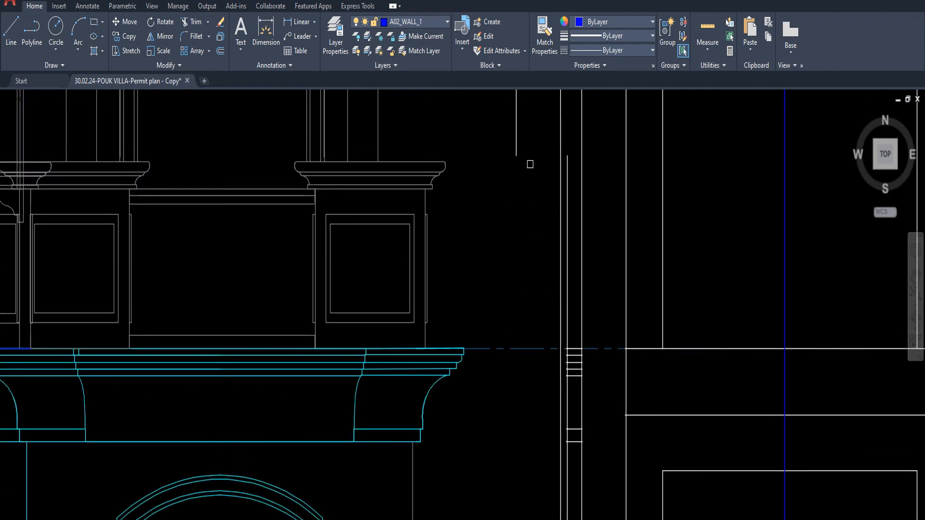
- Extend the left vertical line of the left column shaft down to the top of its base
{"action": "scroll", "coordinate": [530, 164], "scroll_direction": "down", "scroll_amount": 4}
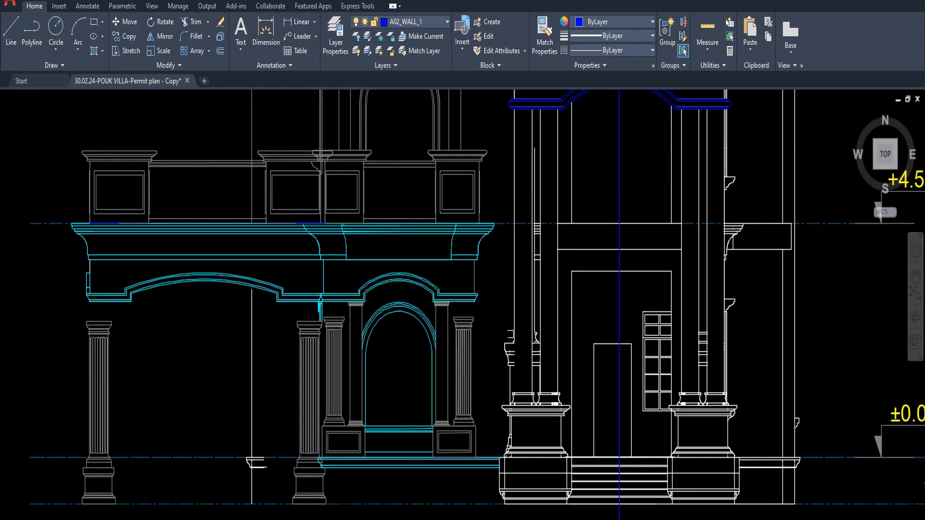
{"action": "scroll", "coordinate": [516, 329], "scroll_direction": "up", "scroll_amount": 2}
{"action": "scroll", "coordinate": [517, 326], "scroll_direction": "up", "scroll_amount": 4}
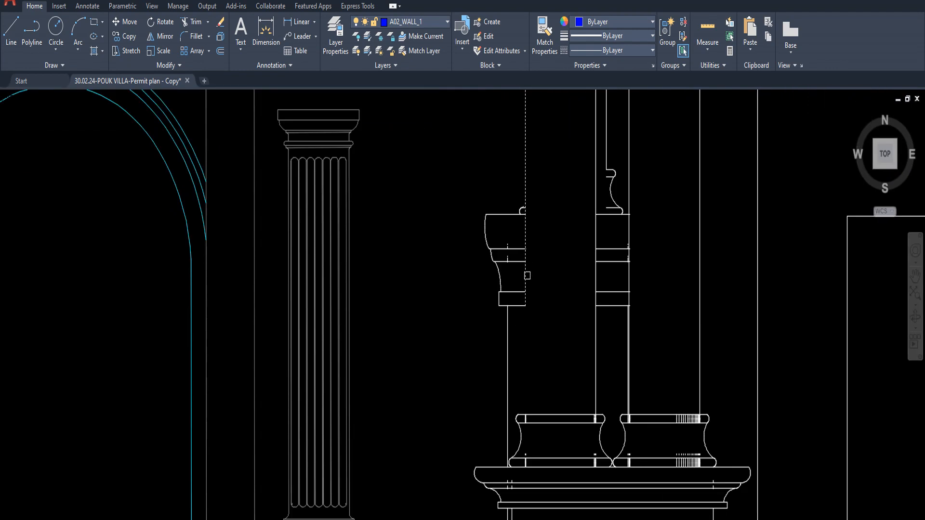
{"action": "scroll", "coordinate": [526, 300], "scroll_direction": "down", "scroll_amount": 5}
{"action": "scroll", "coordinate": [518, 318], "scroll_direction": "up", "scroll_amount": 10}
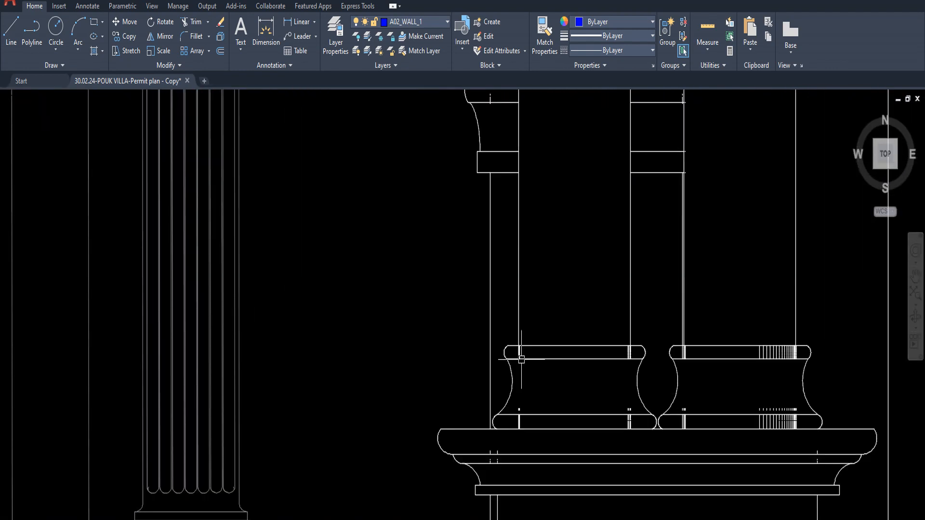
- Delete the short vertical strokes at both ends of the left column base's top bead
{"action": "key", "text": "Delete"}
{"action": "scroll", "coordinate": [545, 374], "scroll_direction": "down", "scroll_amount": 2}
{"action": "middle_click_drag", "start_coordinate": [620, 379], "coordinate": [555, 349]}
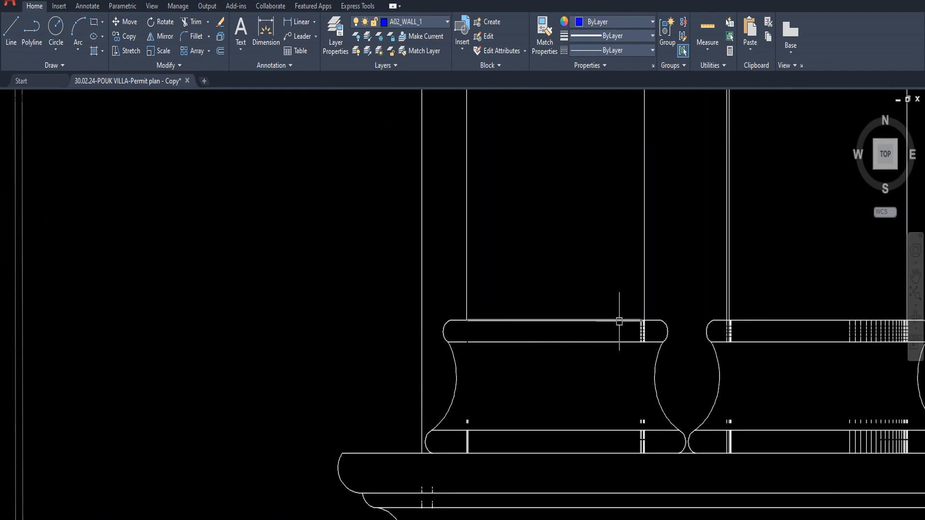
{"action": "left_click", "coordinate": [633, 299]}
{"action": "left_click", "coordinate": [650, 346]}
{"action": "key", "text": "Delete"}
{"action": "middle_click_drag", "start_coordinate": [630, 340], "coordinate": [573, 346]}
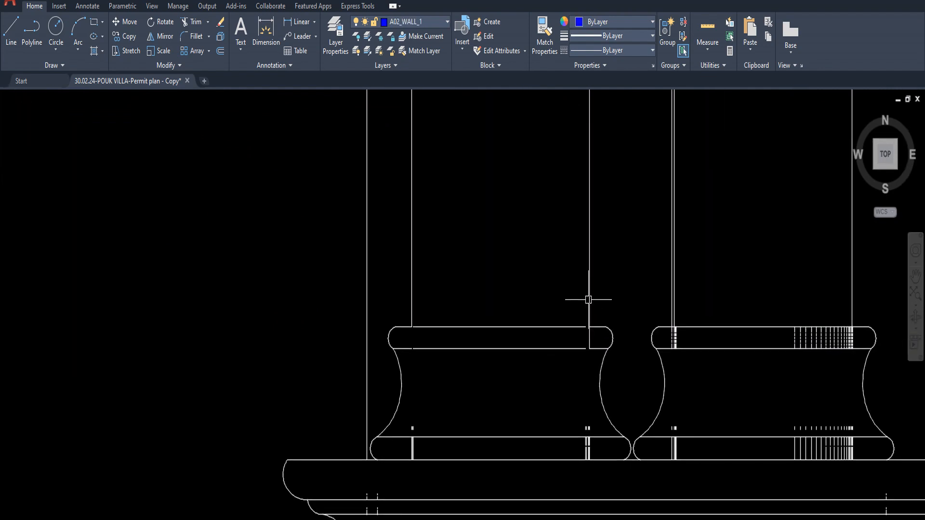
- Delete the middle and left pieces of the two horizontal lines in the left column base's top bead
{"action": "left_click", "coordinate": [506, 375]}
{"action": "left_click", "coordinate": [498, 317]}
{"action": "key", "text": "Delete"}
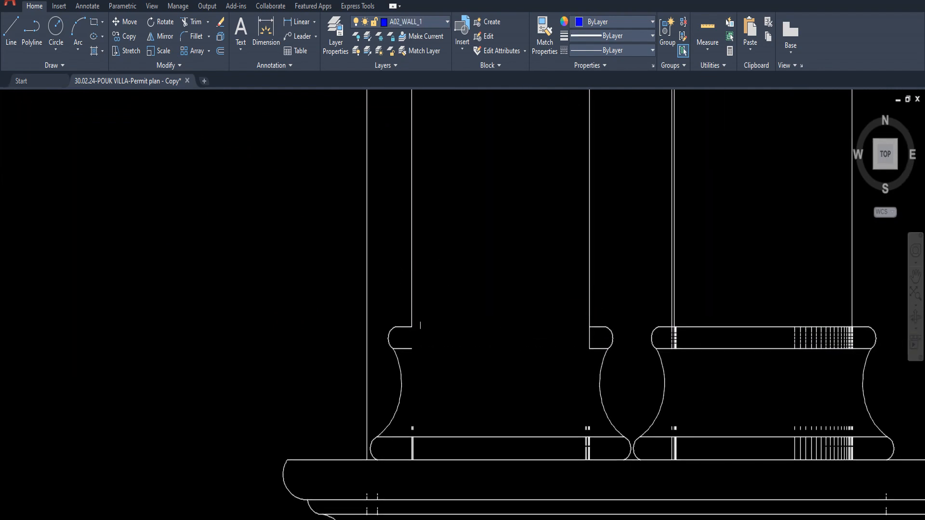
{"action": "left_click", "coordinate": [403, 326]}
{"action": "key", "text": "Delete"}
{"action": "left_click", "coordinate": [403, 348]}
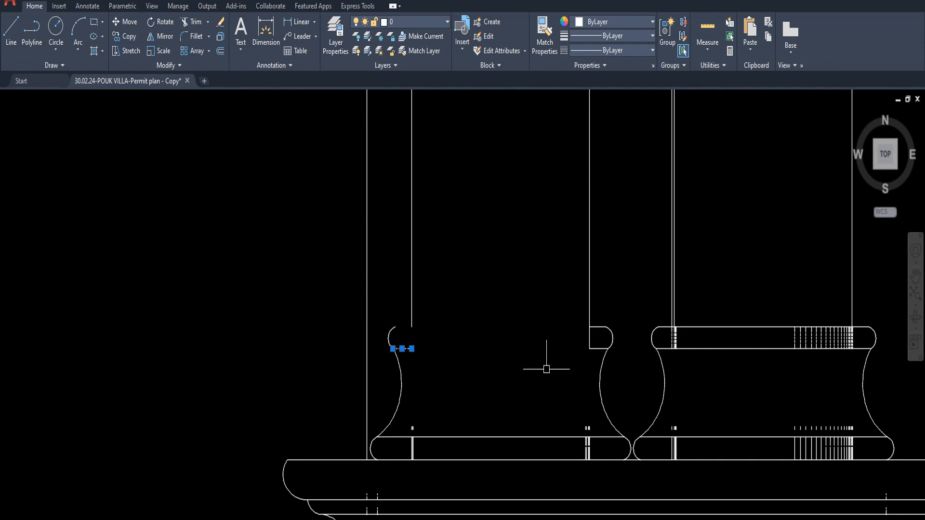
{"action": "key", "text": "Delete"}
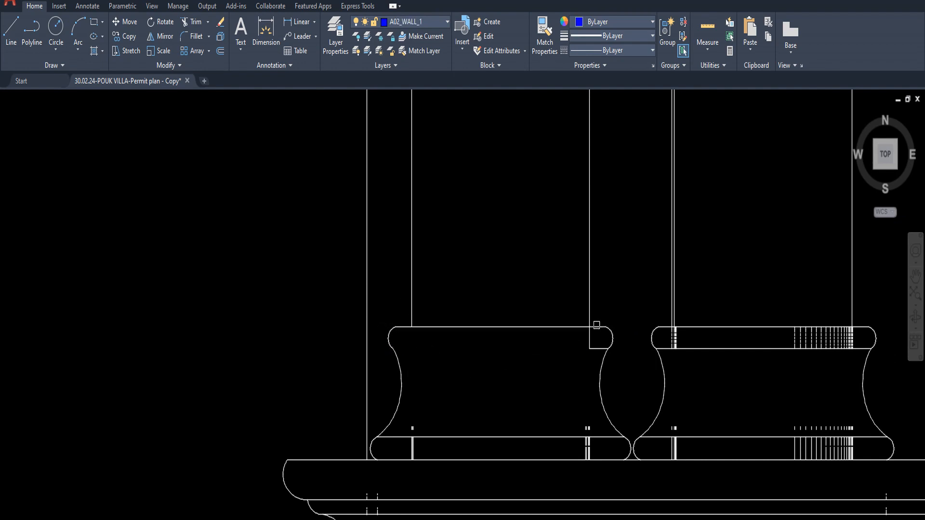
- Extend the right pieces of the top bead's two horizontal lines across to the bead's left end
{"action": "left_click", "coordinate": [597, 326]}
{"action": "left_click", "coordinate": [594, 348]}
{"action": "scroll", "coordinate": [470, 338], "scroll_direction": "down", "scroll_amount": 5}
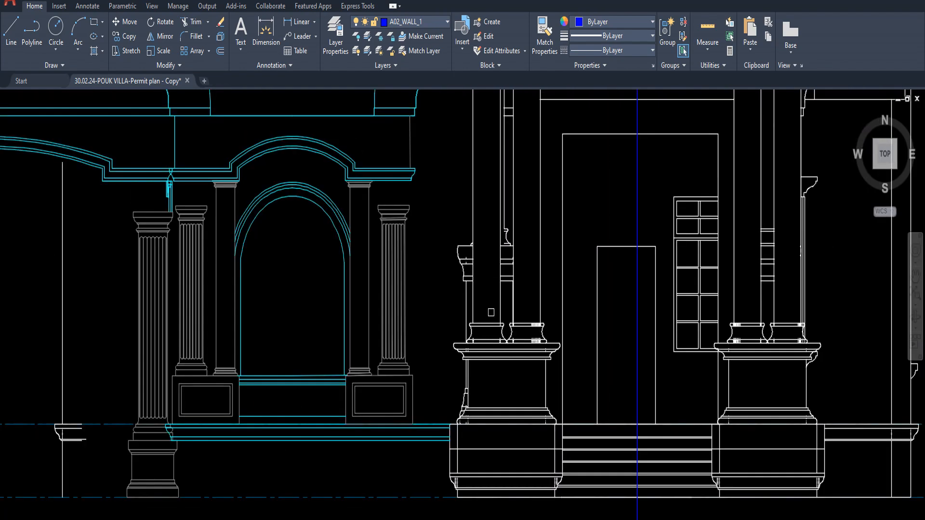
- Delete the short stray vertical dashes inside the left cap profile's moulding bands
{"action": "scroll", "coordinate": [478, 336], "scroll_direction": "up", "scroll_amount": 8}
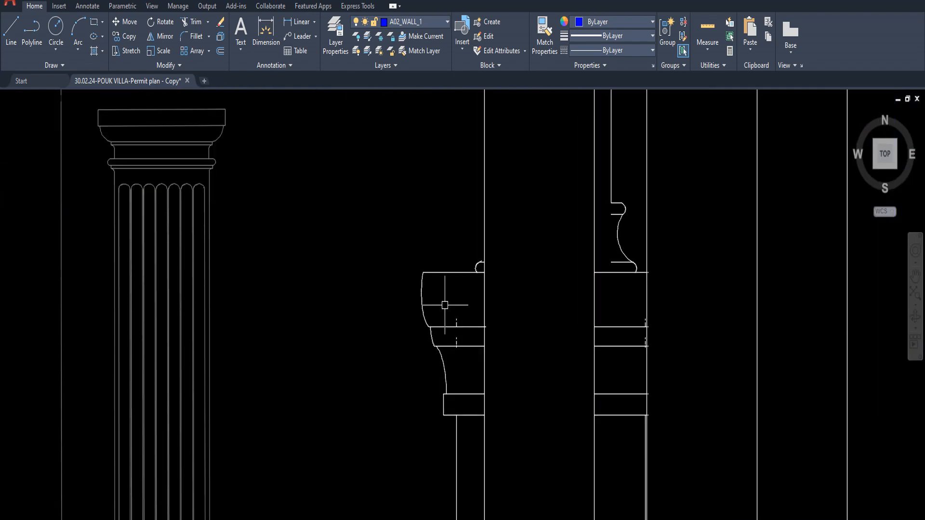
{"action": "left_click", "coordinate": [449, 316]}
{"action": "scroll", "coordinate": [510, 389], "scroll_direction": "down", "scroll_amount": 6}
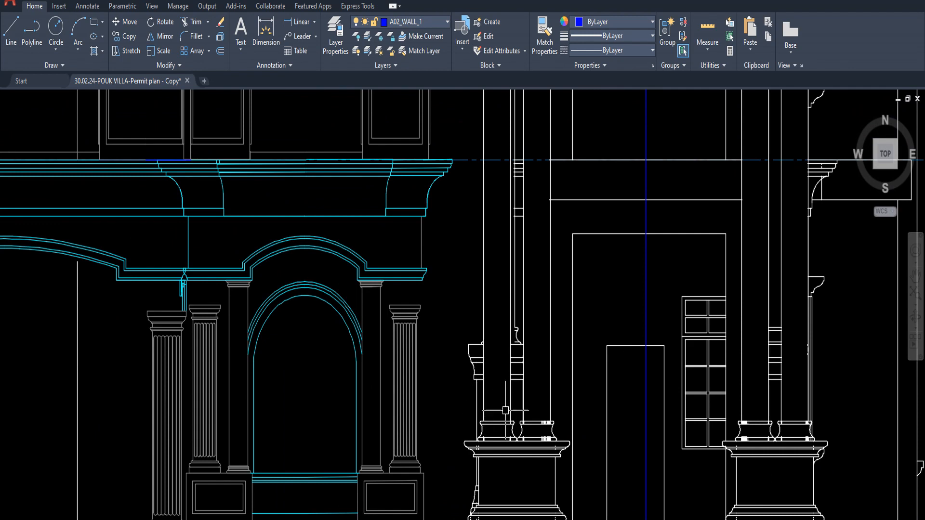
- Delete the inner vertical line running above the bead-and-cove profile and past the cornice bands between the two column shafts
{"action": "middle_click_drag", "start_coordinate": [506, 327], "coordinate": [497, 406]}
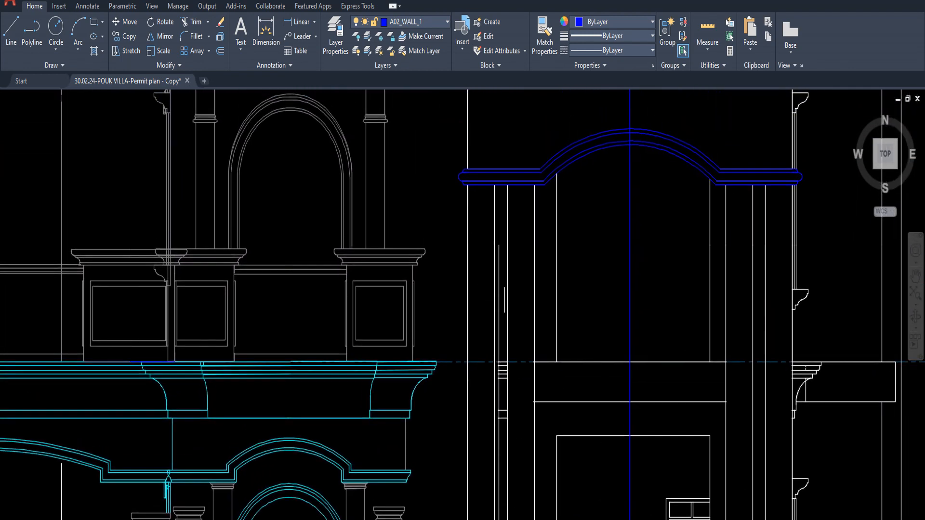
{"action": "middle_click_drag", "start_coordinate": [505, 300], "coordinate": [501, 137]}
{"action": "middle_click_drag", "start_coordinate": [496, 414], "coordinate": [494, 385]}
{"action": "scroll", "coordinate": [492, 387], "scroll_direction": "up", "scroll_amount": 2}
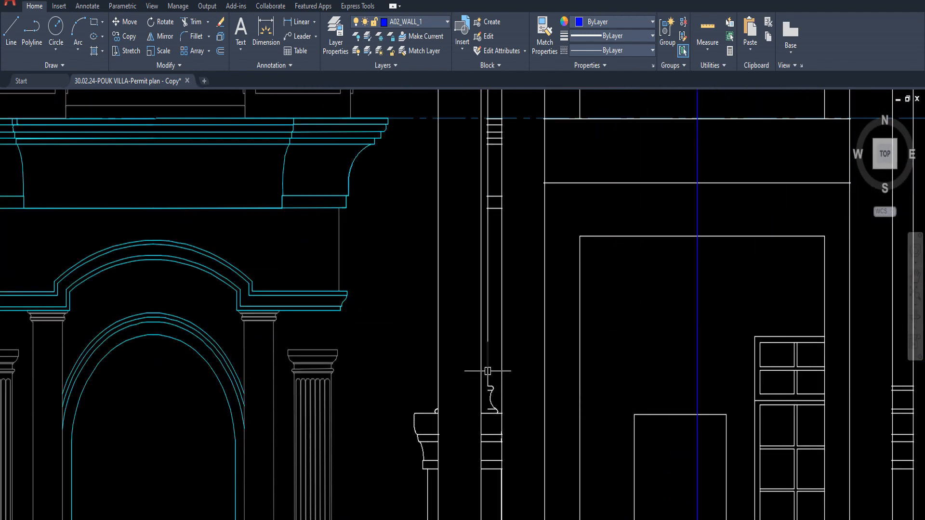
{"action": "middle_click_drag", "start_coordinate": [492, 324], "coordinate": [487, 465]}
{"action": "middle_click_drag", "start_coordinate": [483, 311], "coordinate": [484, 444]}
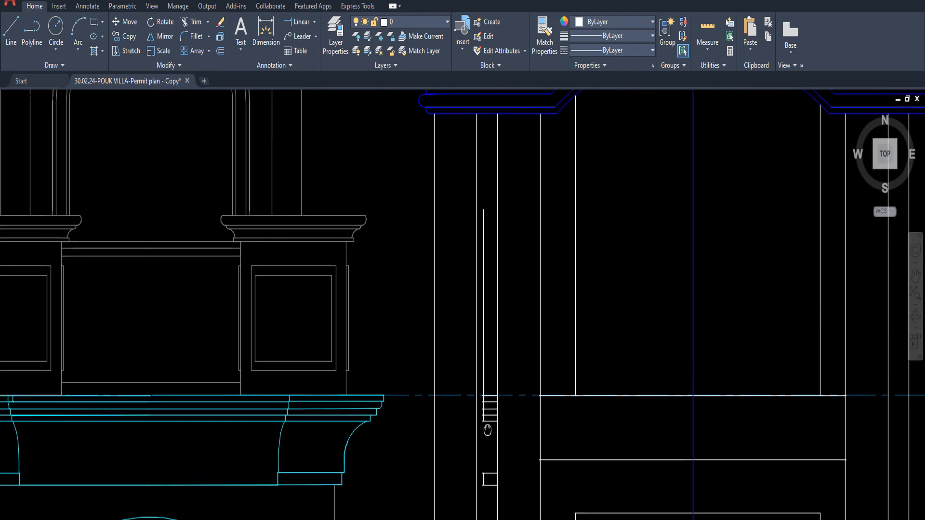
{"action": "middle_click_drag", "start_coordinate": [485, 365], "coordinate": [488, 318]}
- Delete the short vertical left-edge segments of the upper cornice bands between the column shafts
{"action": "scroll", "coordinate": [484, 381], "scroll_direction": "up", "scroll_amount": 3}
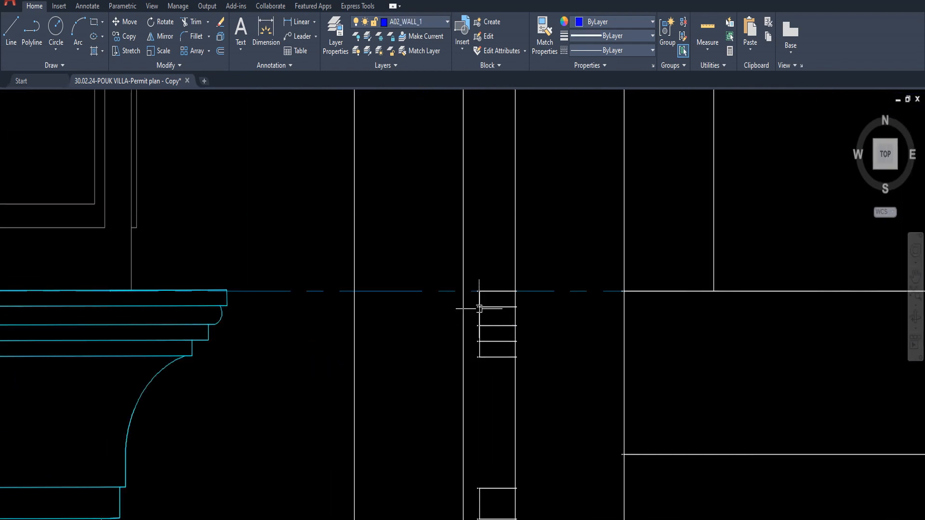
{"action": "left_click", "coordinate": [472, 266]}
{"action": "left_click", "coordinate": [495, 360]}
{"action": "key", "text": "Delete"}
- Extend the horizontal lines of the cornice bands and the bead-and-cove profile left to the left shaft's right edge
{"action": "scroll", "coordinate": [485, 290], "scroll_direction": "down", "scroll_amount": 2}
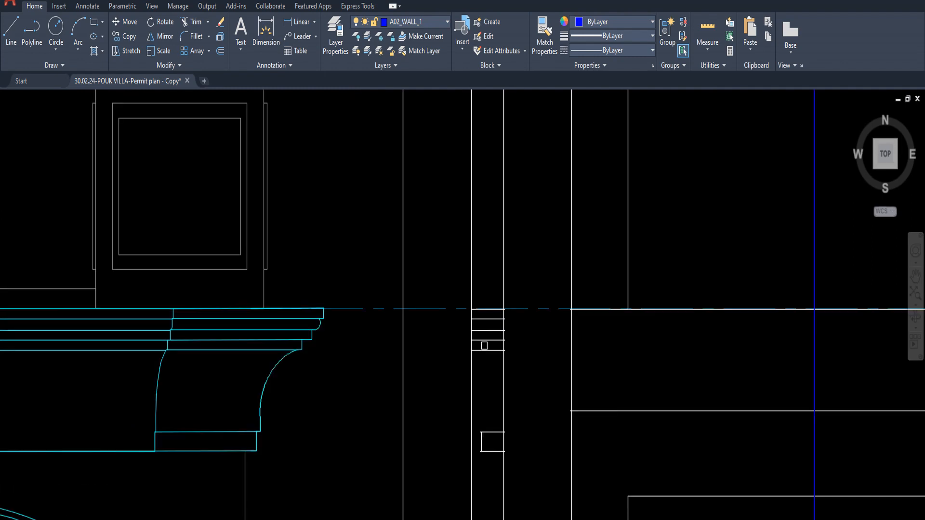
{"action": "middle_click_drag", "start_coordinate": [488, 427], "coordinate": [490, 322]}
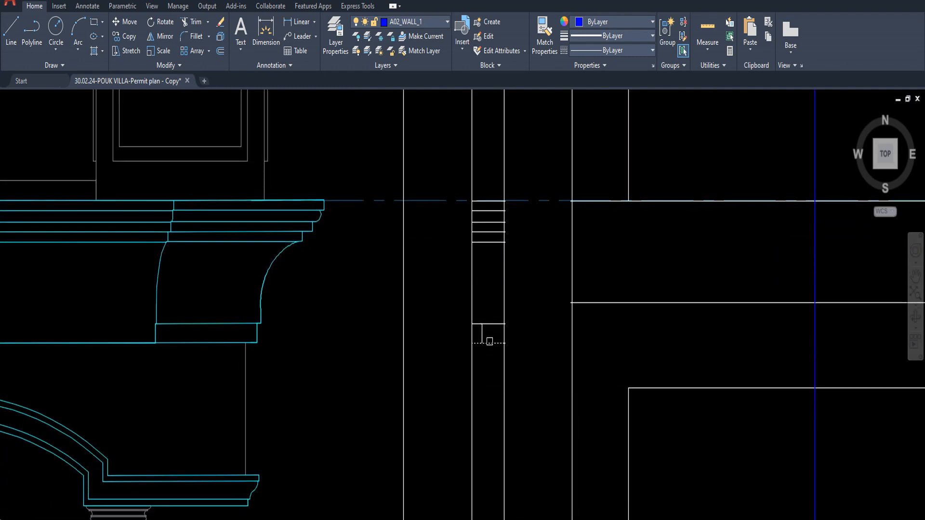
{"action": "scroll", "coordinate": [490, 354], "scroll_direction": "down", "scroll_amount": 2}
{"action": "middle_click_drag", "start_coordinate": [490, 477], "coordinate": [489, 384]}
{"action": "scroll", "coordinate": [489, 367], "scroll_direction": "up", "scroll_amount": 4}
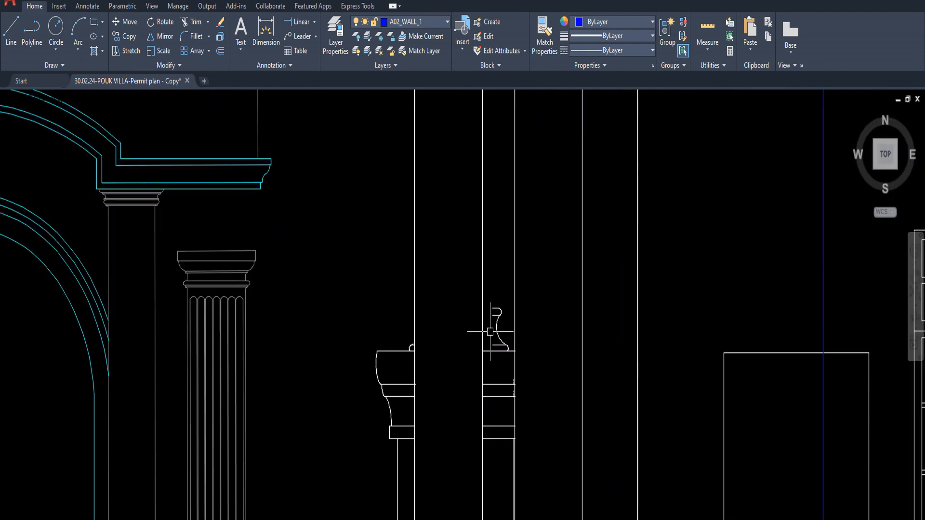
{"action": "scroll", "coordinate": [496, 326], "scroll_direction": "up", "scroll_amount": 2}
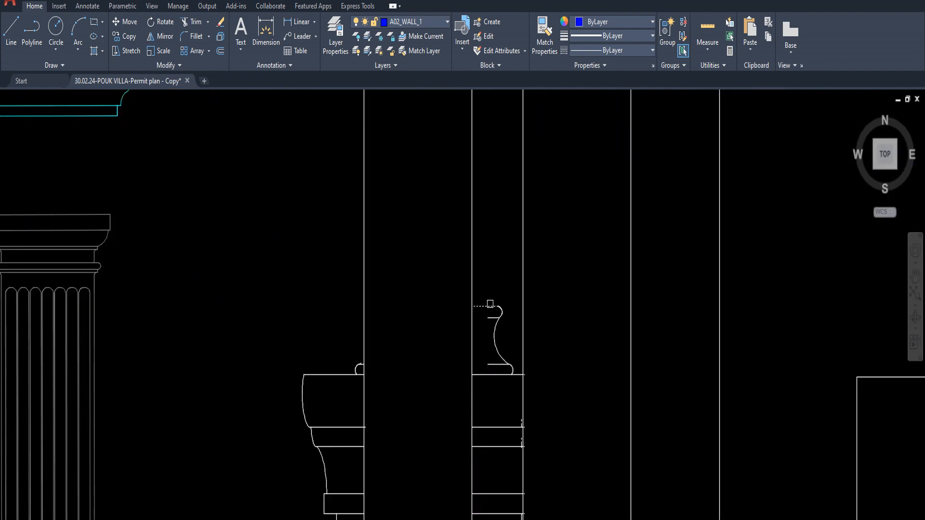
{"action": "scroll", "coordinate": [487, 367], "scroll_direction": "down", "scroll_amount": 2}
{"action": "middle_click_drag", "start_coordinate": [411, 366], "coordinate": [419, 311]}
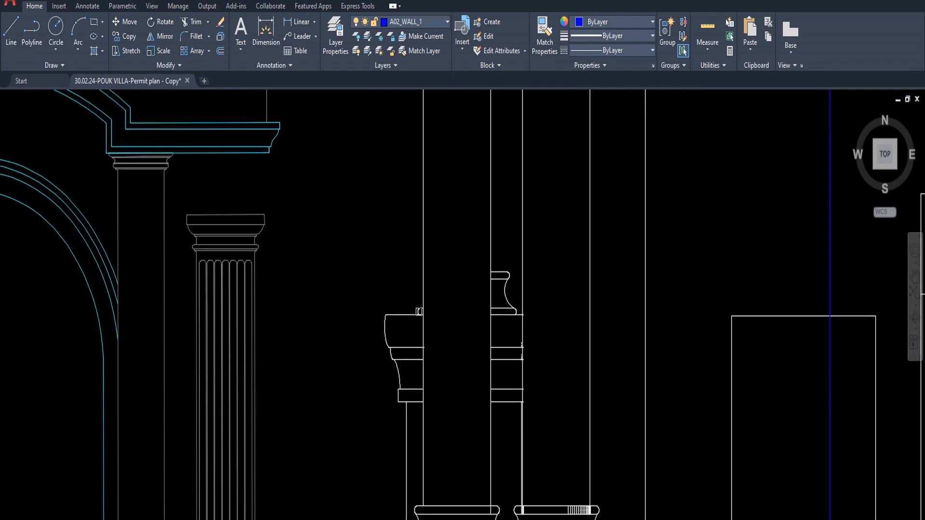
- Delete the vertical segments along the right edge of the moulding bands beneath the bead-and-cove profile
{"action": "scroll", "coordinate": [429, 312], "scroll_direction": "down", "scroll_amount": 3}
{"action": "scroll", "coordinate": [453, 319], "scroll_direction": "up", "scroll_amount": 3}
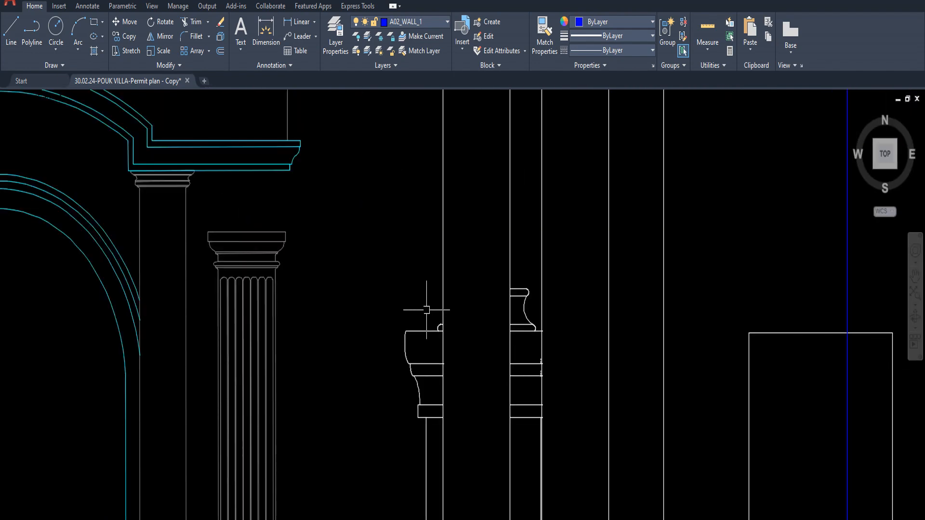
{"action": "scroll", "coordinate": [431, 328], "scroll_direction": "down", "scroll_amount": 3}
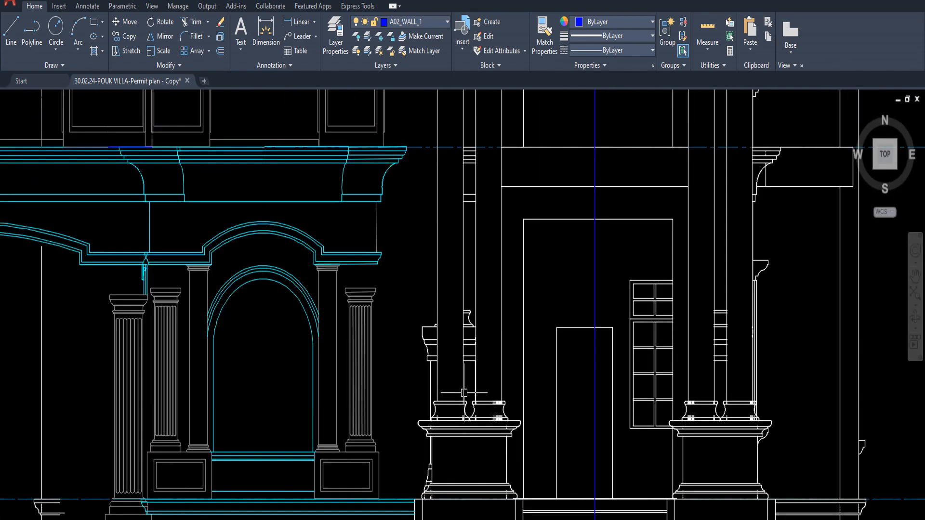
{"action": "scroll", "coordinate": [472, 323], "scroll_direction": "up", "scroll_amount": 4}
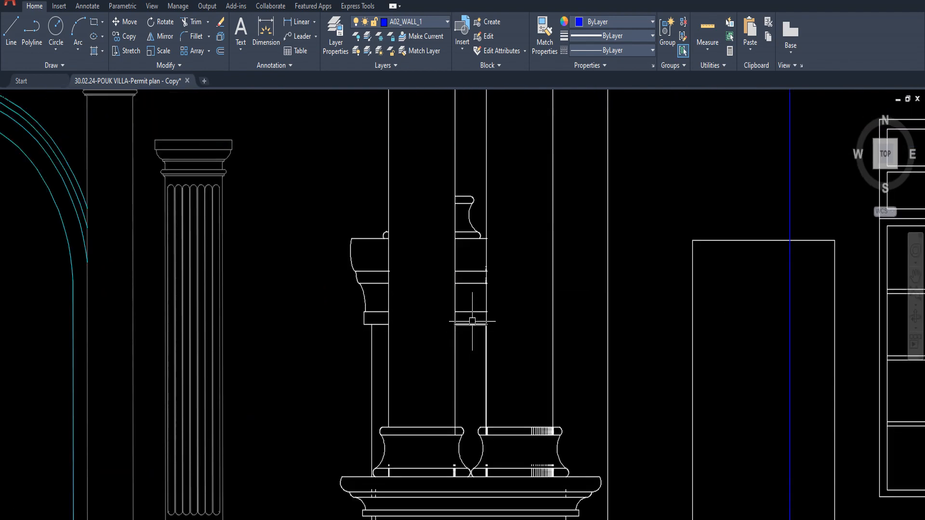
{"action": "left_click_drag", "start_coordinate": [479, 225], "coordinate": [502, 345]}
{"action": "key", "text": "Delete"}
- Delete the vertical line running up from those bands' right edge toward the cornice bands
{"action": "scroll", "coordinate": [503, 328], "scroll_direction": "down", "scroll_amount": 5}
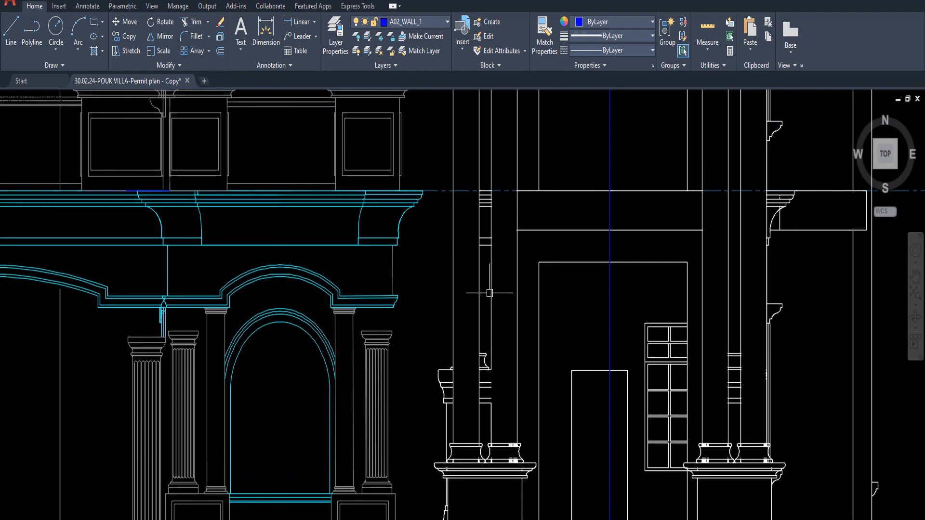
{"action": "scroll", "coordinate": [497, 329], "scroll_direction": "up", "scroll_amount": 1}
{"action": "key", "text": "Delete"}
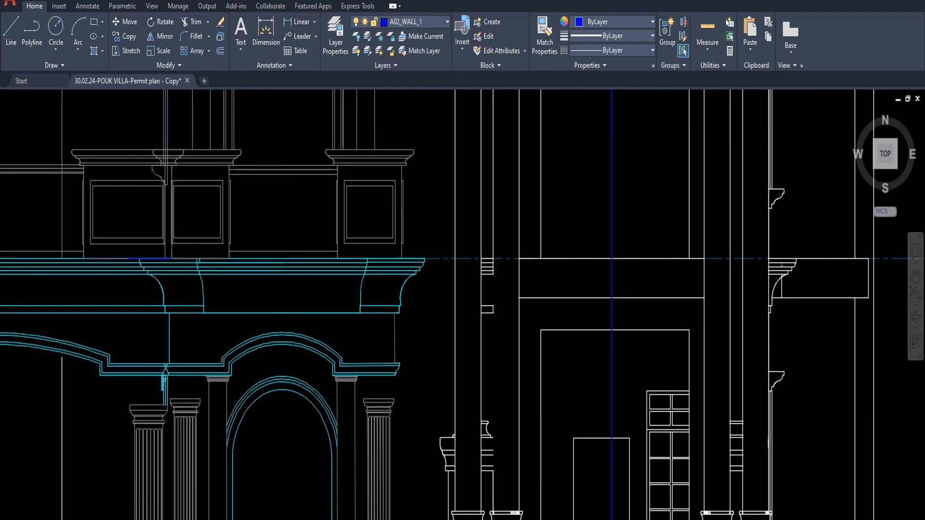
- Delete the duplicate vertical lines between the lowest moulding band and the right column base, keeping a single line
{"action": "scroll", "coordinate": [505, 410], "scroll_direction": "down", "scroll_amount": 2}
{"action": "scroll", "coordinate": [512, 458], "scroll_direction": "up", "scroll_amount": 2}
{"action": "scroll", "coordinate": [512, 458], "scroll_direction": "up", "scroll_amount": 2}
{"action": "middle_click_drag", "start_coordinate": [512, 458], "coordinate": [510, 379]}
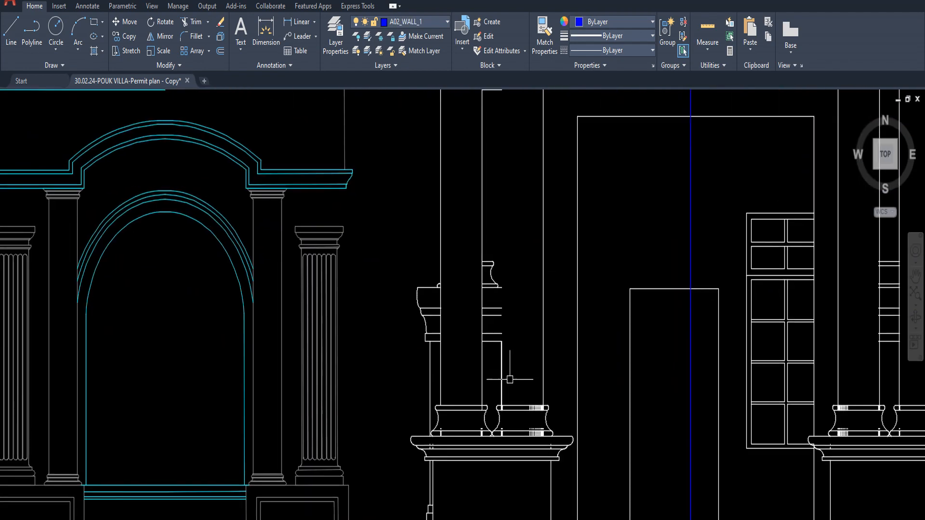
{"action": "left_click", "coordinate": [501, 360]}
{"action": "scroll", "coordinate": [501, 360], "scroll_direction": "up", "scroll_amount": 3}
{"action": "key", "text": "Delete"}
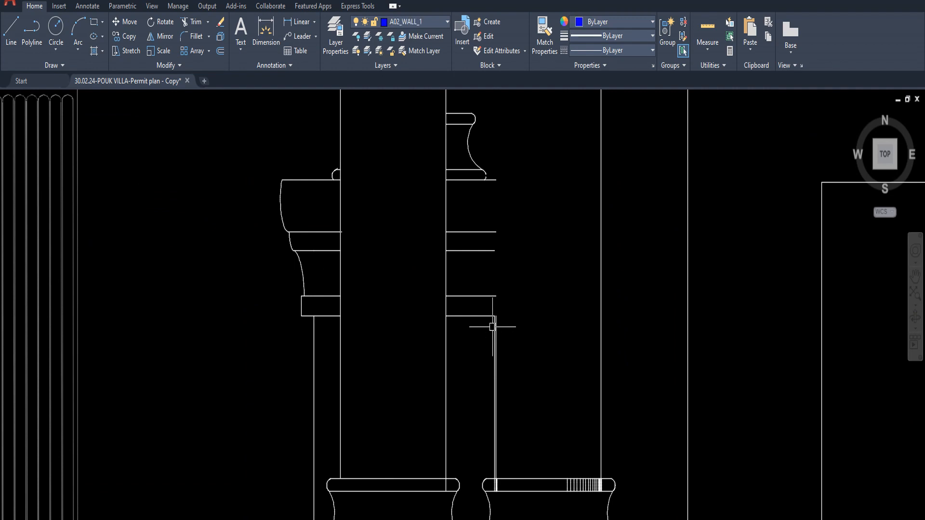
{"action": "scroll", "coordinate": [493, 326], "scroll_direction": "up", "scroll_amount": 2}
{"action": "left_click", "coordinate": [499, 320]}
{"action": "key", "text": "Delete"}
{"action": "scroll", "coordinate": [510, 325], "scroll_direction": "down", "scroll_amount": 2}
{"action": "middle_click_drag", "start_coordinate": [510, 324], "coordinate": [511, 273]}
{"action": "scroll", "coordinate": [510, 330], "scroll_direction": "down", "scroll_amount": 2}
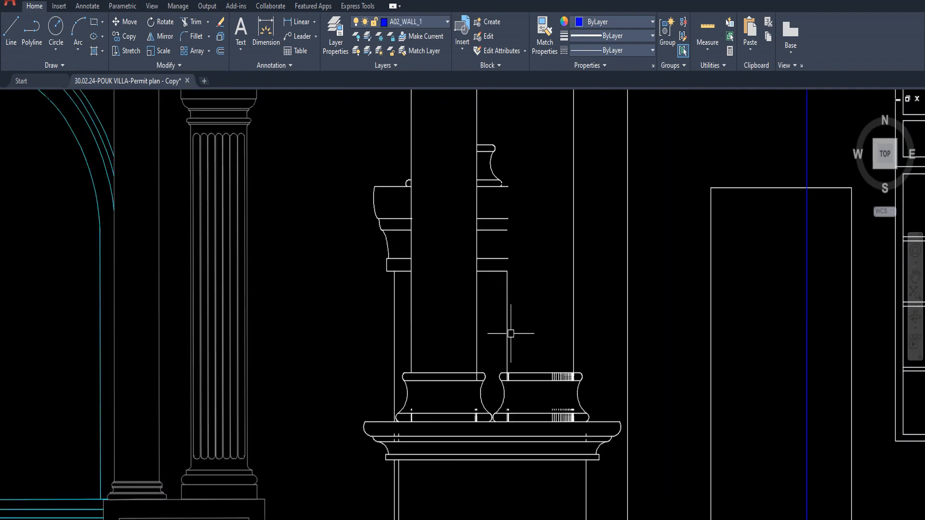
- Delete the short vertical stroke at the left end of the right column base's top bead
{"action": "scroll", "coordinate": [499, 372], "scroll_direction": "up", "scroll_amount": 4}
{"action": "left_click", "coordinate": [503, 400]}
{"action": "key", "text": "Delete"}
- Extend the vertical line above the right column base up along the moulding bands' right edge to the cornice top
{"action": "scroll", "coordinate": [522, 432], "scroll_direction": "down", "scroll_amount": 2}
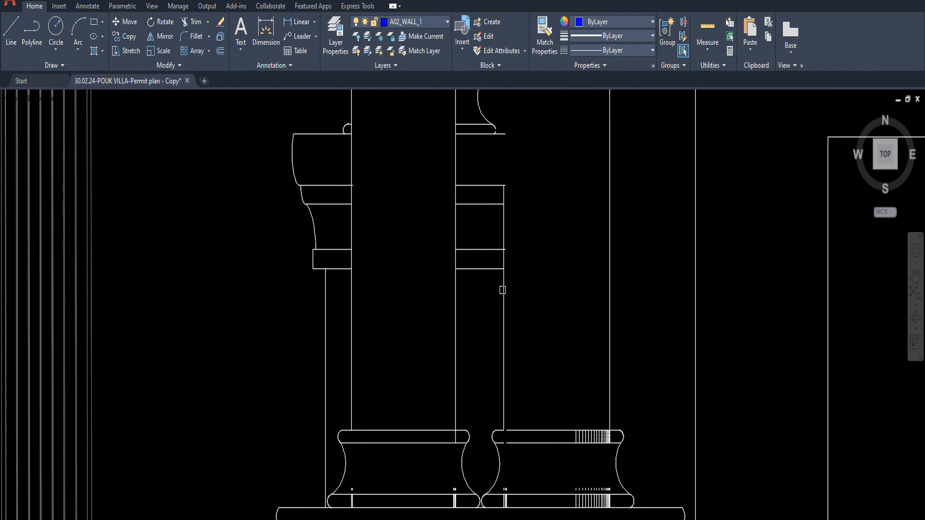
{"action": "scroll", "coordinate": [503, 291], "scroll_direction": "down", "scroll_amount": 3}
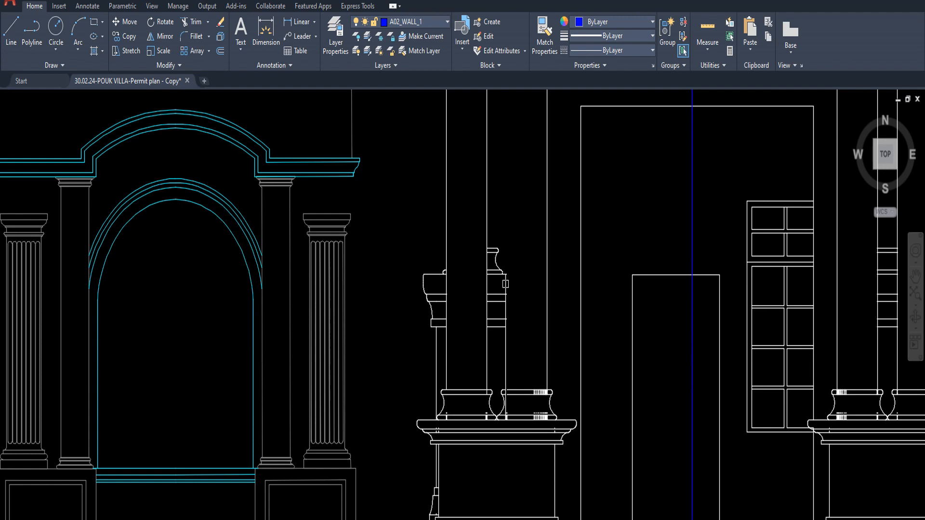
{"action": "scroll", "coordinate": [505, 281], "scroll_direction": "down", "scroll_amount": 3}
{"action": "middle_click_drag", "start_coordinate": [504, 192], "coordinate": [507, 320]}
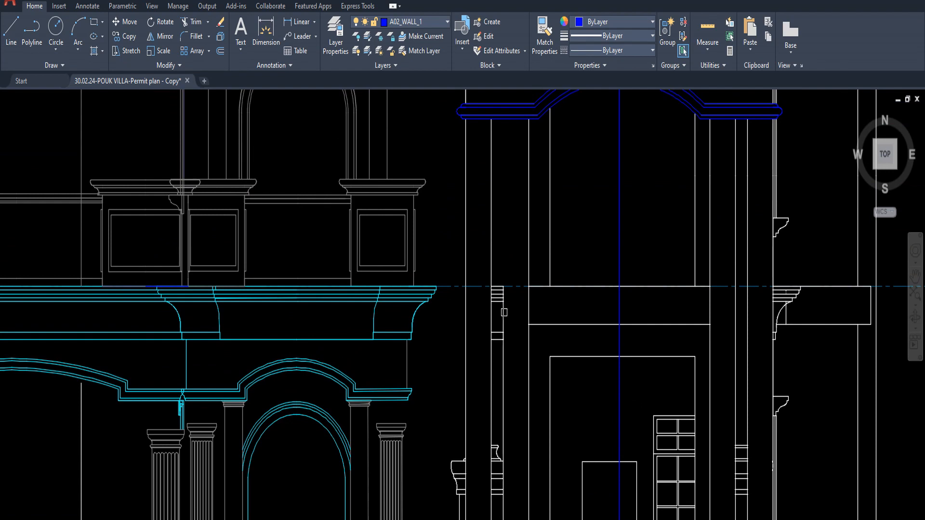
- Stretch the upper end of that vertical line above the cornice toward the lower blue moulding
{"action": "scroll", "coordinate": [504, 312], "scroll_direction": "down", "scroll_amount": 6}
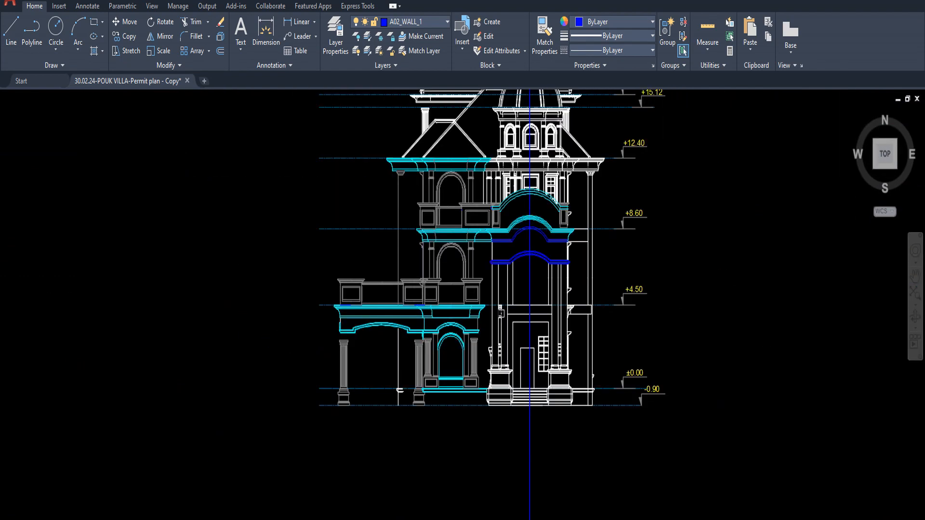
{"action": "scroll", "coordinate": [503, 314], "scroll_direction": "up", "scroll_amount": 6}
{"action": "left_click", "coordinate": [493, 311]}
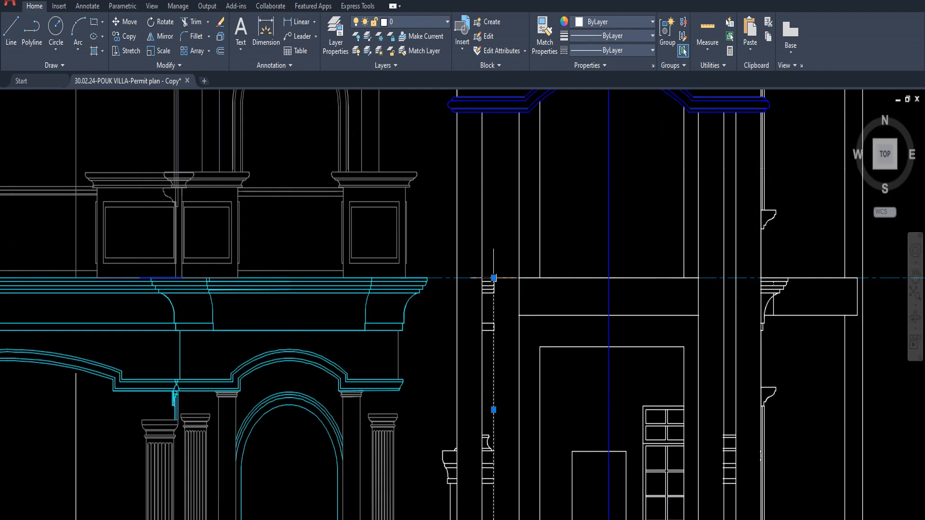
{"action": "left_click", "coordinate": [493, 278]}
{"action": "left_click", "coordinate": [505, 168]}
{"action": "key", "text": "Escape"}
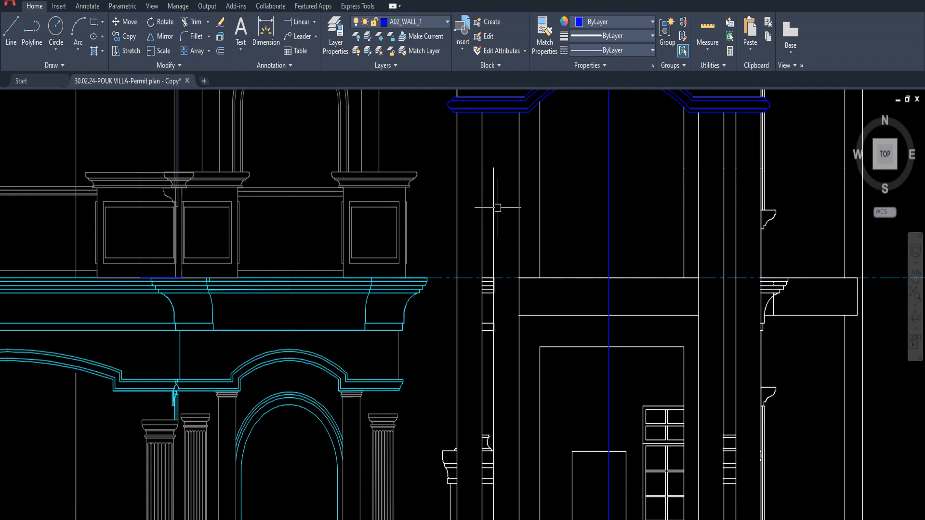
{"action": "scroll", "coordinate": [502, 313], "scroll_direction": "up", "scroll_amount": 4}
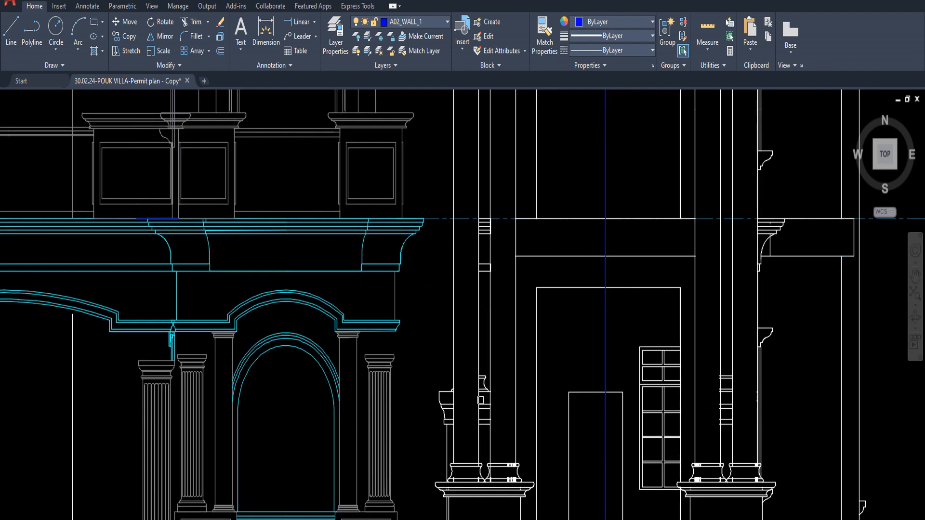
- Check the right edge of the moulding bands between the two column shafts for stray short segments
{"action": "scroll", "coordinate": [507, 318], "scroll_direction": "up", "scroll_amount": 2}
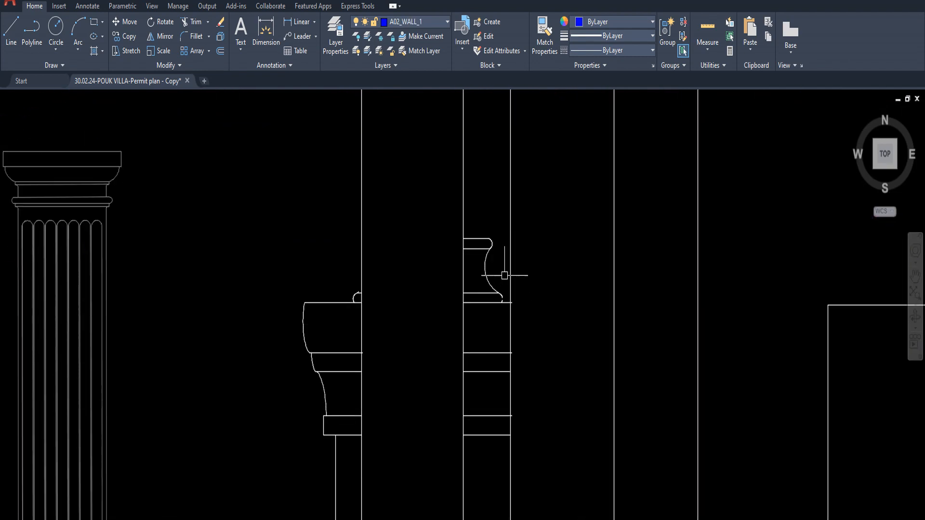
{"action": "left_click", "coordinate": [504, 277]}
{"action": "left_click", "coordinate": [559, 478]}
{"action": "scroll", "coordinate": [510, 313], "scroll_direction": "up", "scroll_amount": 2}
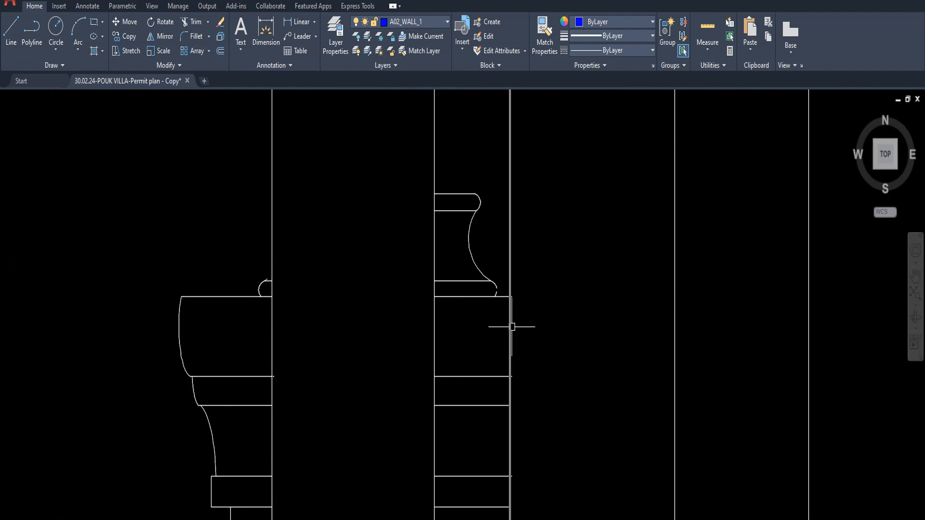
{"action": "scroll", "coordinate": [514, 306], "scroll_direction": "down", "scroll_amount": 4}
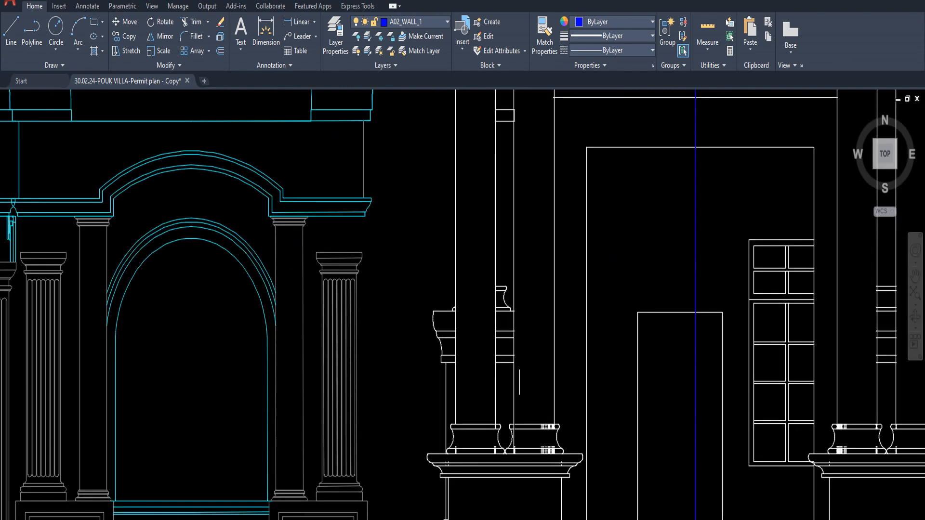
{"action": "scroll", "coordinate": [554, 366], "scroll_direction": "up", "scroll_amount": 5}
{"action": "scroll", "coordinate": [578, 344], "scroll_direction": "down", "scroll_amount": 1}
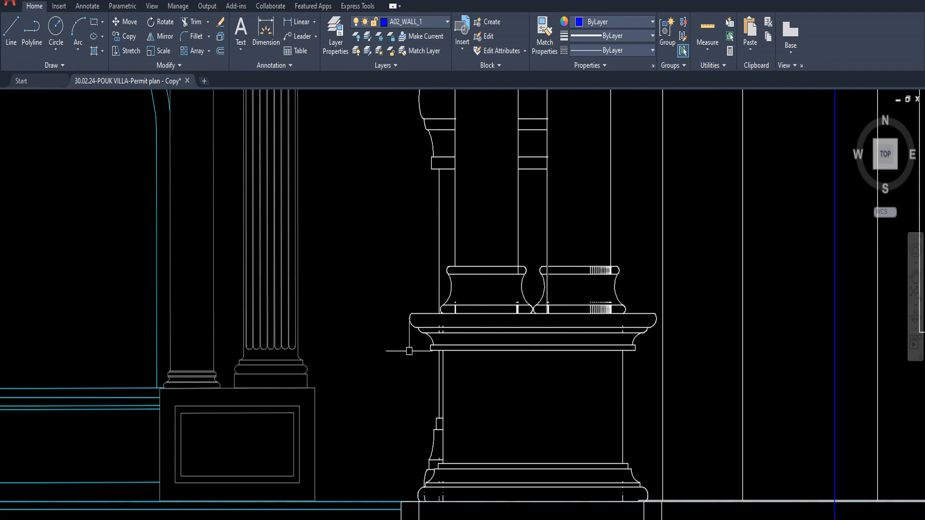
- Delete the stray short vertical strokes in the lower bead of the left column base
{"action": "scroll", "coordinate": [409, 351], "scroll_direction": "up", "scroll_amount": 4}
{"action": "key", "text": "Delete"}
{"action": "middle_click_drag", "start_coordinate": [472, 324], "coordinate": [420, 331]}
{"action": "left_click", "coordinate": [498, 292]}
{"action": "left_click", "coordinate": [532, 342]}
{"action": "key", "text": "Delete"}
{"action": "scroll", "coordinate": [527, 342], "scroll_direction": "down", "scroll_amount": 2}
{"action": "middle_click_drag", "start_coordinate": [518, 341], "coordinate": [384, 334]}
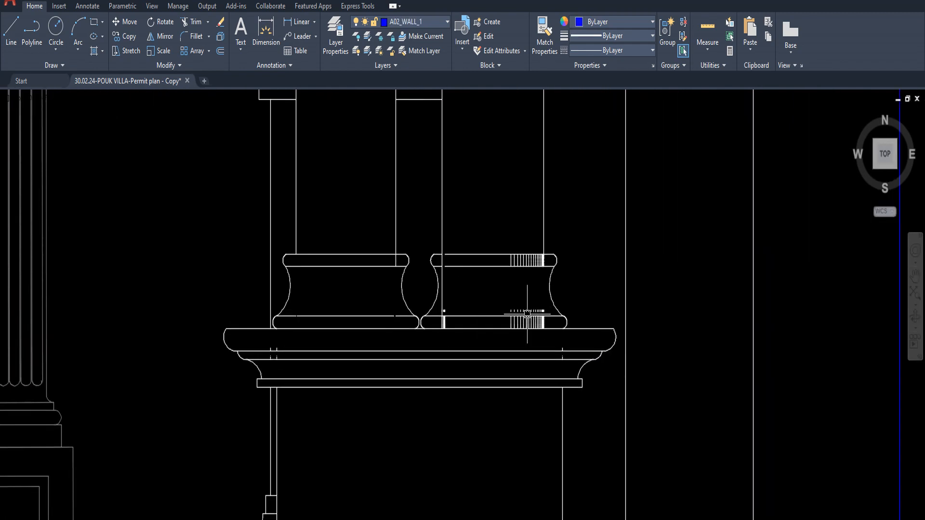
- Delete the dense short vertical strokes near the right end of the right column base's lower and upper beads
{"action": "left_click", "coordinate": [505, 295]}
{"action": "scroll", "coordinate": [545, 333], "scroll_direction": "up", "scroll_amount": 2}
{"action": "scroll", "coordinate": [540, 327], "scroll_direction": "down", "scroll_amount": 3}
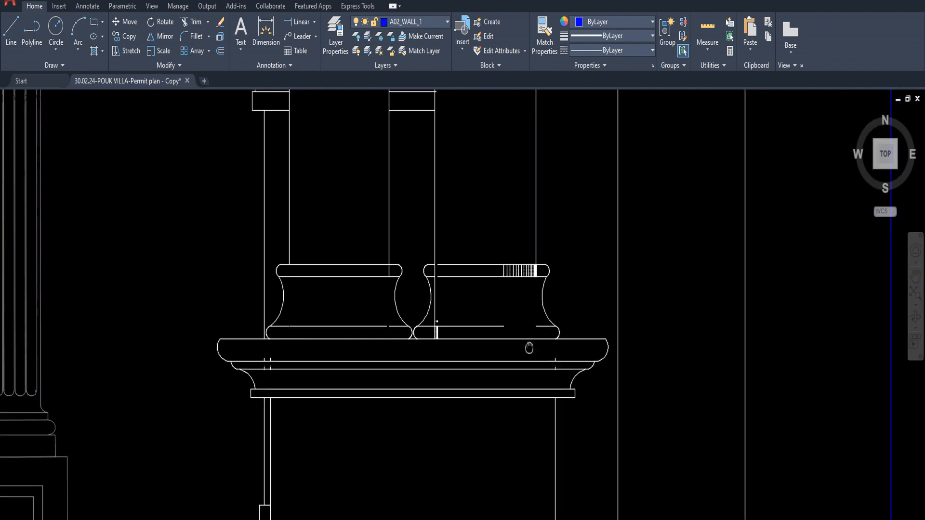
{"action": "scroll", "coordinate": [496, 279], "scroll_direction": "up", "scroll_amount": 4}
{"action": "scroll", "coordinate": [542, 306], "scroll_direction": "up", "scroll_amount": 2}
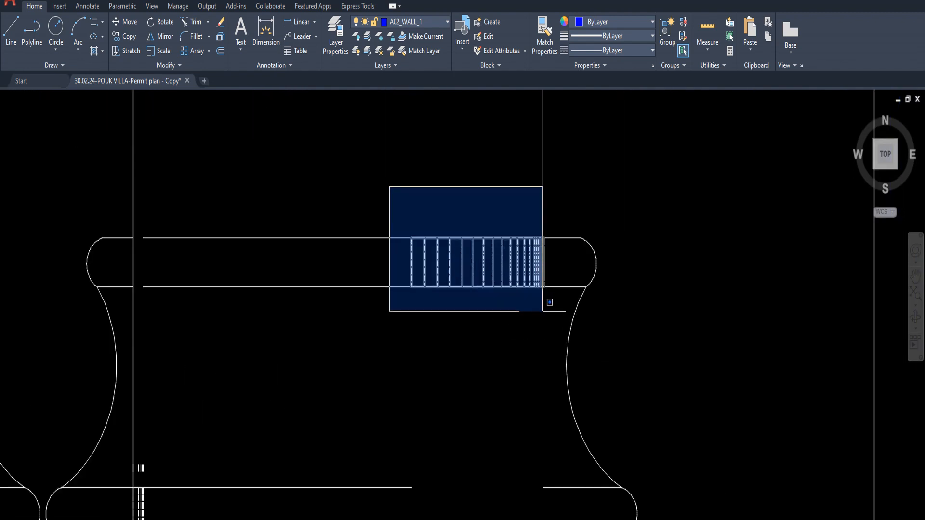
{"action": "left_click", "coordinate": [556, 313]}
{"action": "key", "text": "Delete"}
{"action": "scroll", "coordinate": [524, 333], "scroll_direction": "down", "scroll_amount": 2}
{"action": "scroll", "coordinate": [523, 333], "scroll_direction": "down", "scroll_amount": 3}
{"action": "scroll", "coordinate": [466, 292], "scroll_direction": "up", "scroll_amount": 1}
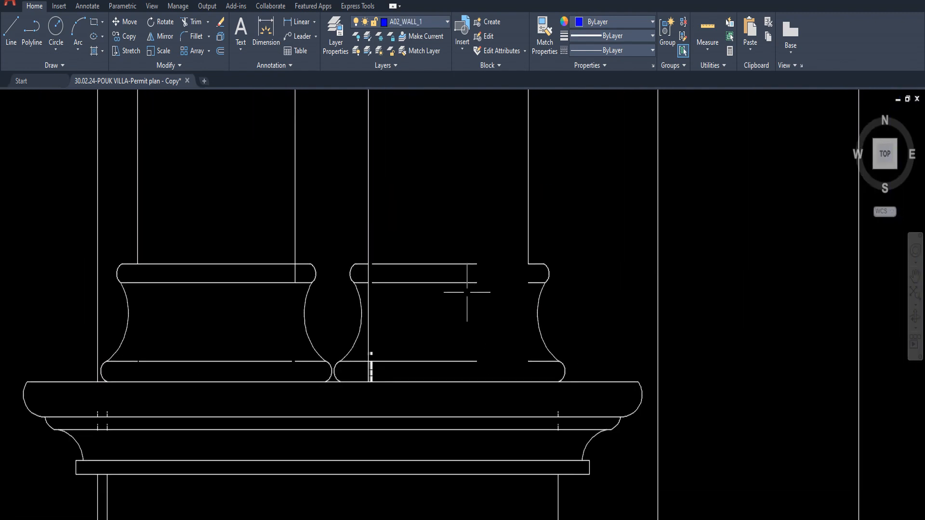
{"action": "left_click", "coordinate": [358, 252]}
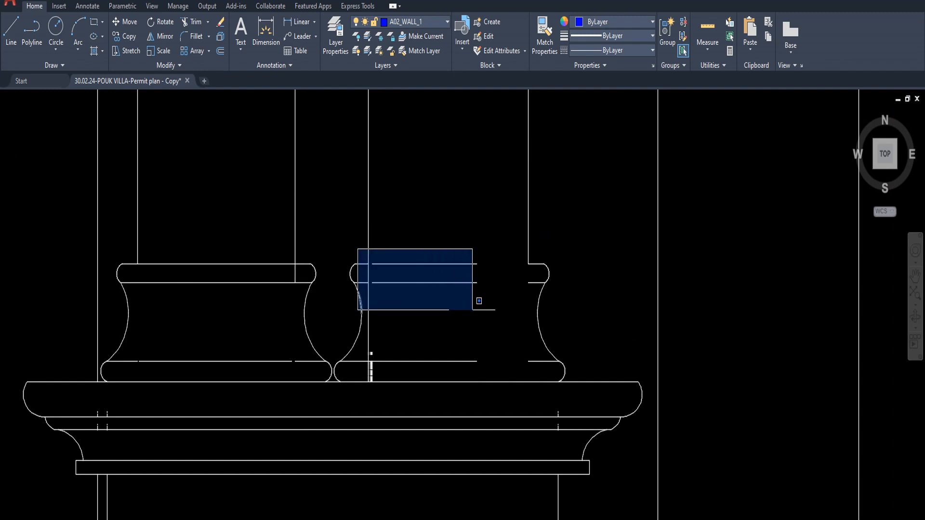
{"action": "left_click", "coordinate": [481, 313]}
{"action": "key", "text": "Delete"}
{"action": "middle_click_drag", "start_coordinate": [388, 314], "coordinate": [401, 295]}
{"action": "key", "text": "ctrl+z"}
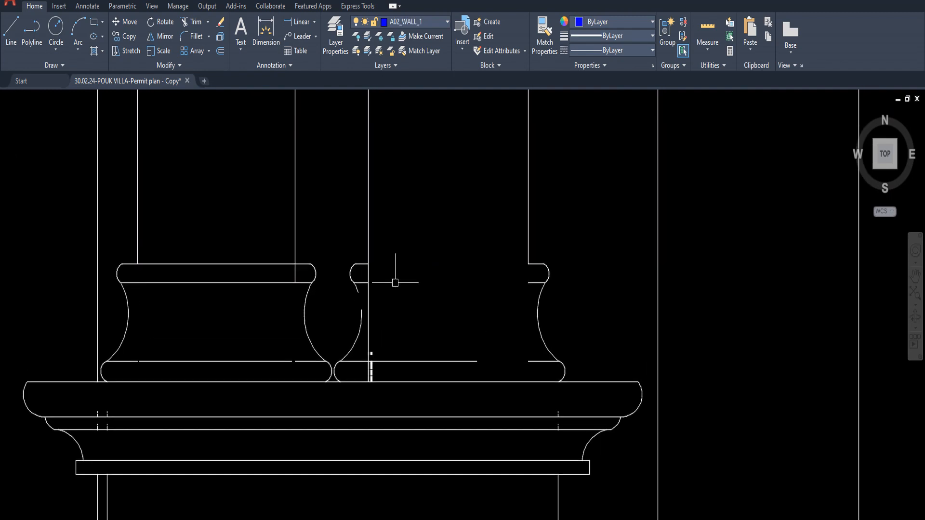
{"action": "key", "text": "ctrl+z"}
- Replace the broken horizontal segments of the right column base's upper bead with continuous lines
{"action": "left_click", "coordinate": [364, 247]}
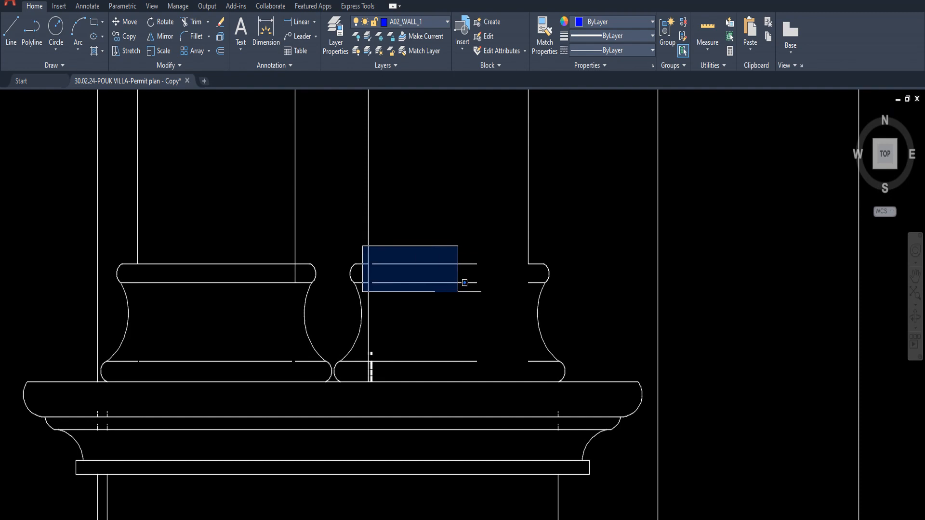
{"action": "left_click", "coordinate": [460, 290]}
{"action": "key", "text": "Delete"}
{"action": "scroll", "coordinate": [464, 289], "scroll_direction": "down", "scroll_amount": 2}
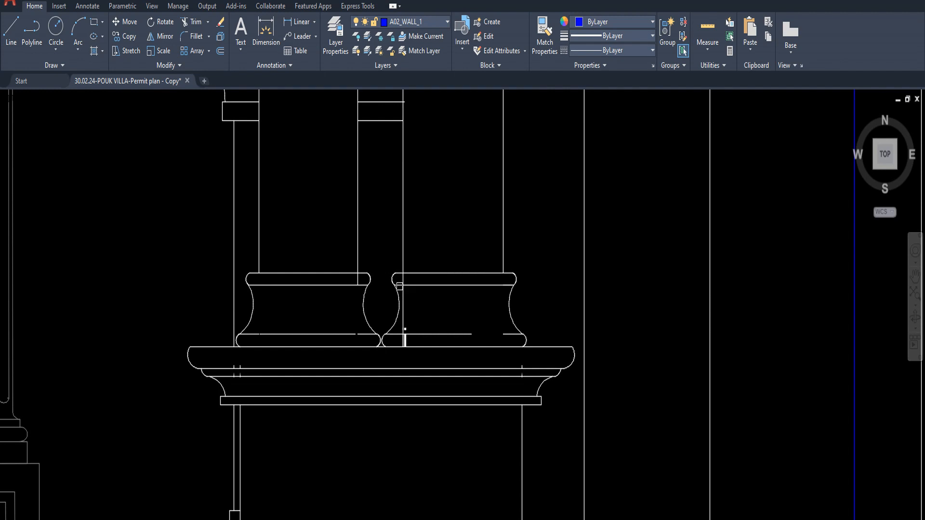
- Remove the portion of the shaft's left vertical line that crosses the right column base
{"action": "scroll", "coordinate": [489, 264], "scroll_direction": "down", "scroll_amount": 2}
{"action": "scroll", "coordinate": [468, 248], "scroll_direction": "up", "scroll_amount": 3}
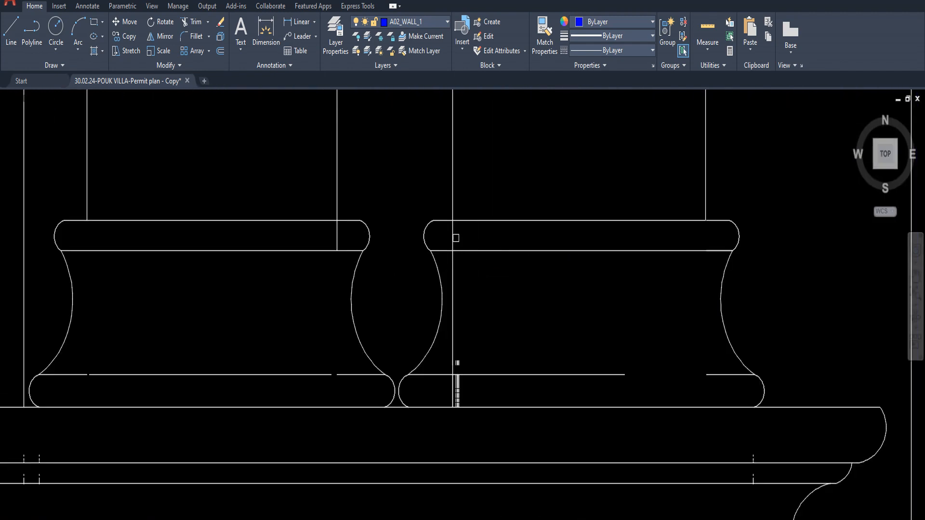
{"action": "left_click", "coordinate": [452, 277]}
{"action": "key", "text": "Delete"}
{"action": "scroll", "coordinate": [472, 255], "scroll_direction": "down", "scroll_amount": 3}
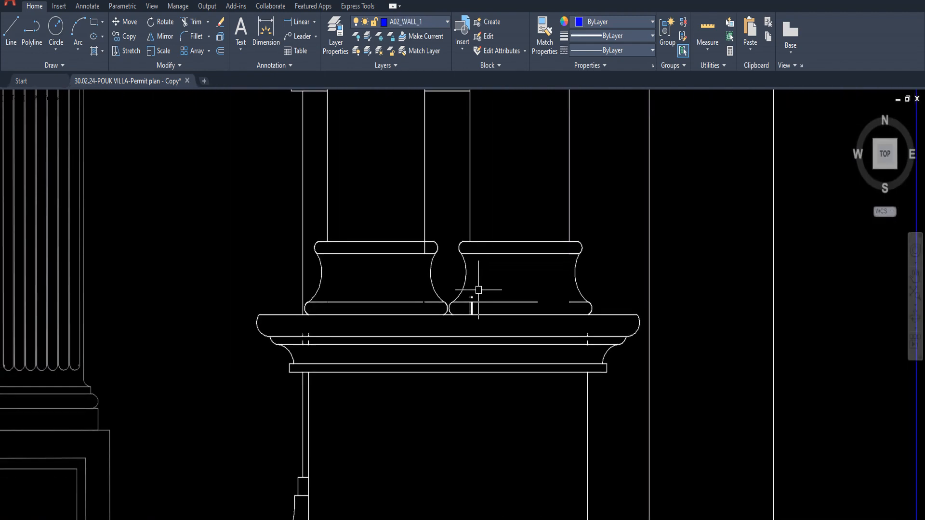
- Delete the remaining short vertical strokes and the broken horizontal segment in the right column base's lower bead
{"action": "scroll", "coordinate": [466, 294], "scroll_direction": "up", "scroll_amount": 3}
{"action": "left_click", "coordinate": [461, 285]}
{"action": "left_click", "coordinate": [478, 357]}
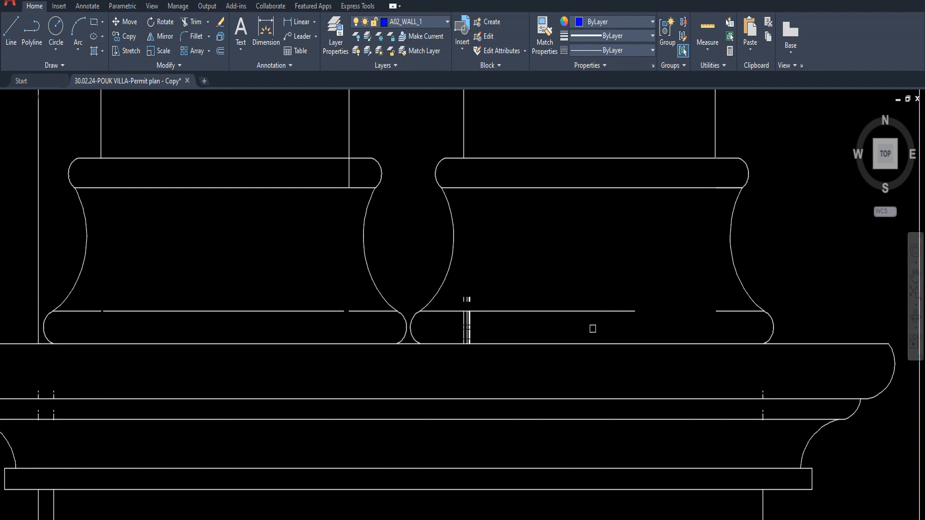
{"action": "left_click", "coordinate": [524, 330]}
{"action": "left_click", "coordinate": [456, 293]}
{"action": "key", "text": "Delete"}
{"action": "scroll", "coordinate": [497, 321], "scroll_direction": "down", "scroll_amount": 4}
{"action": "middle_click_drag", "start_coordinate": [496, 320], "coordinate": [432, 324]}
{"action": "scroll", "coordinate": [428, 329], "scroll_direction": "up", "scroll_amount": 4}
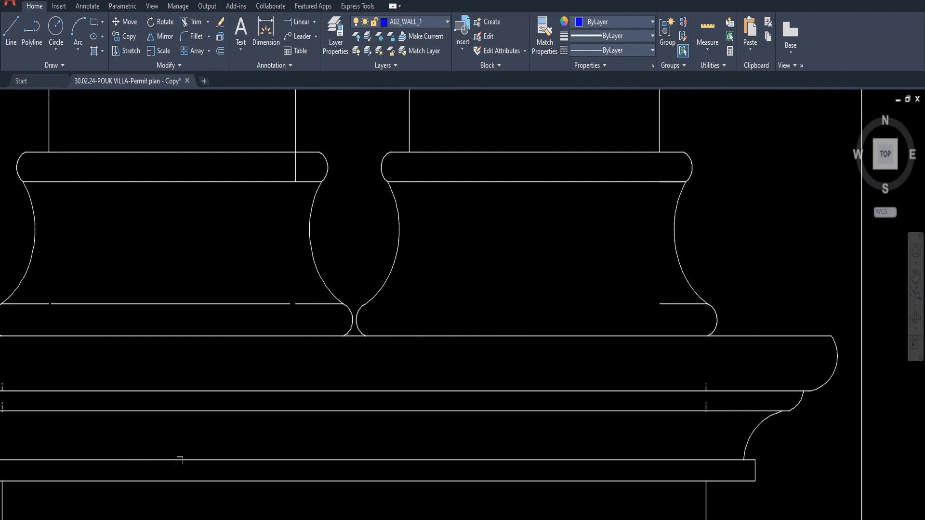
- Replace the broken horizontal lines of both column bases' lower beads with continuous lines across each base
{"action": "scroll", "coordinate": [530, 306], "scroll_direction": "down", "scroll_amount": 4}
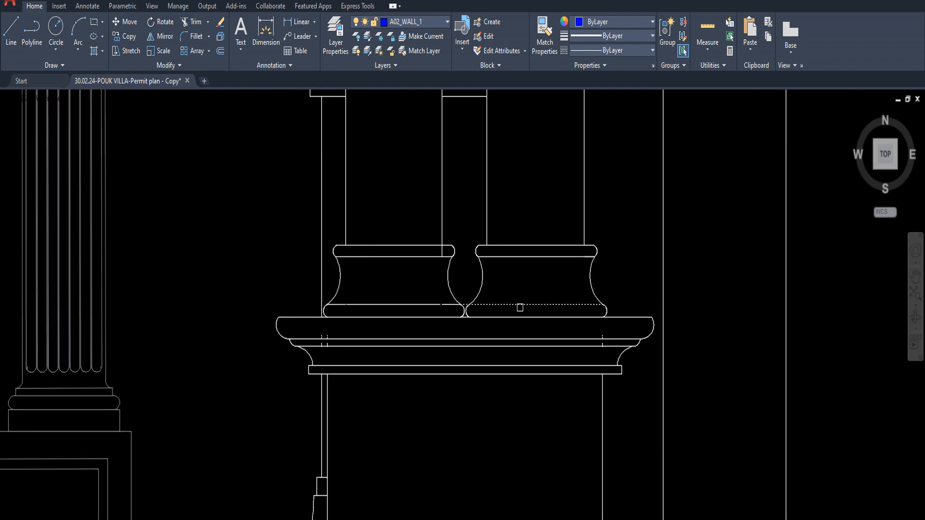
{"action": "left_click", "coordinate": [397, 302]}
{"action": "key", "text": "Delete"}
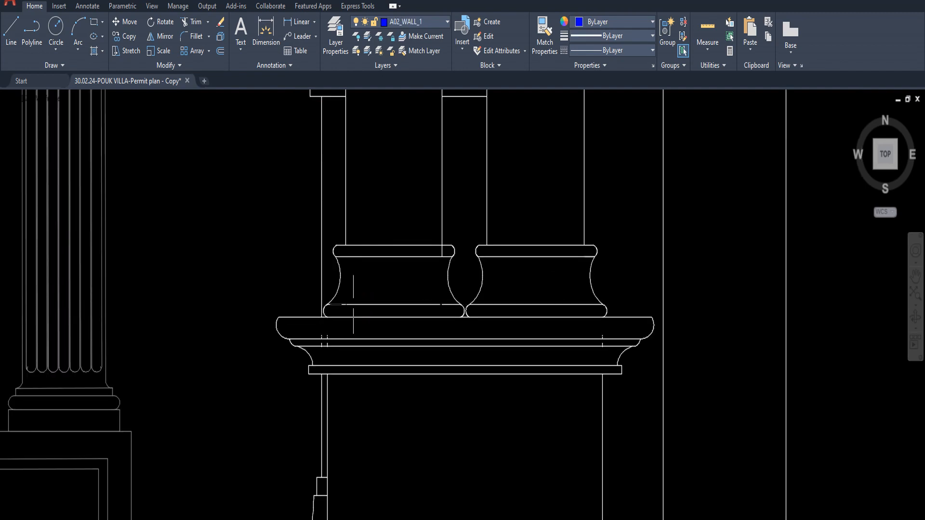
{"action": "left_click", "coordinate": [353, 303]}
{"action": "key", "text": "Delete"}
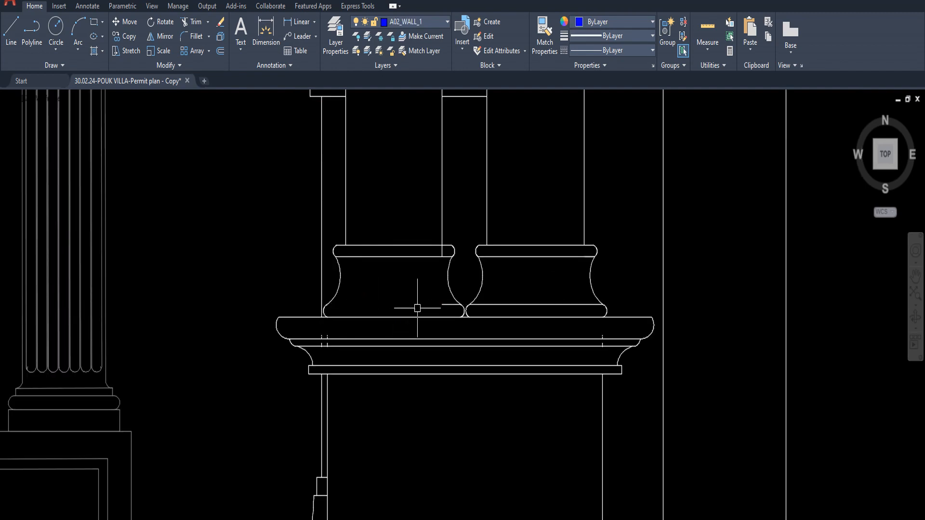
{"action": "middle_click_drag", "start_coordinate": [386, 328], "coordinate": [405, 307]}
{"action": "key", "text": "Escape"}
- Delete the short vertical dashes at both ends of the thin moulding in the pedestal cap
{"action": "scroll", "coordinate": [333, 314], "scroll_direction": "up", "scroll_amount": 5}
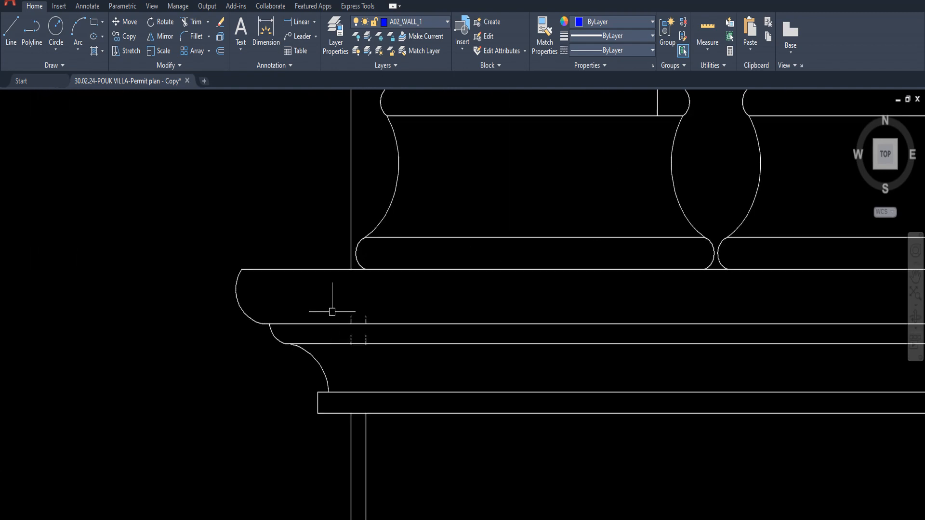
{"action": "left_click", "coordinate": [331, 311]}
{"action": "left_click", "coordinate": [386, 347]}
{"action": "key", "text": "Delete"}
{"action": "scroll", "coordinate": [387, 349], "scroll_direction": "down", "scroll_amount": 5}
{"action": "middle_click_drag", "start_coordinate": [387, 349], "coordinate": [387, 340]}
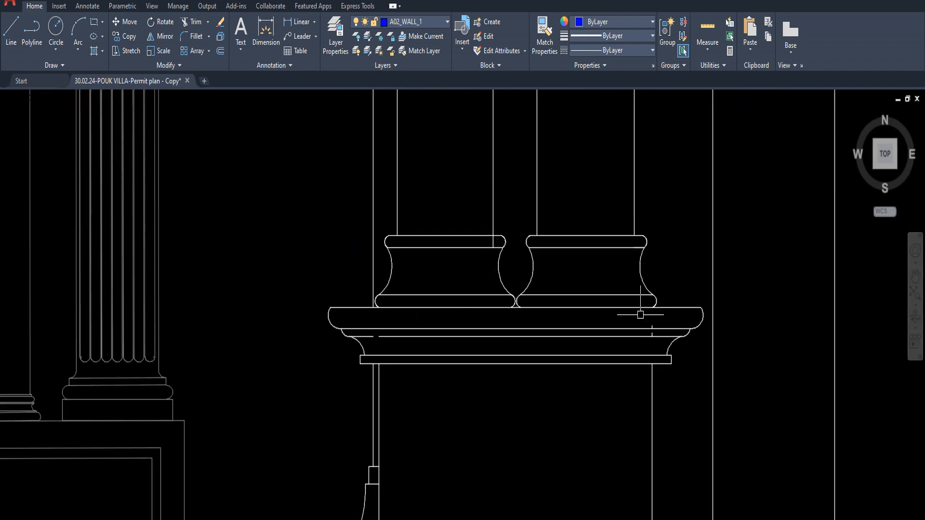
{"action": "scroll", "coordinate": [640, 314], "scroll_direction": "up", "scroll_amount": 2}
{"action": "scroll", "coordinate": [573, 340], "scroll_direction": "down", "scroll_amount": 4}
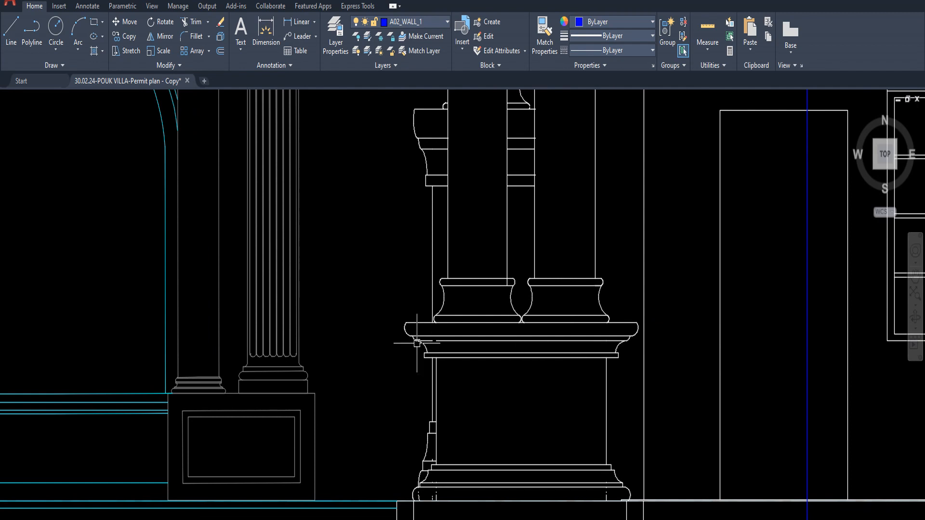
{"action": "scroll", "coordinate": [418, 343], "scroll_direction": "up", "scroll_amount": 5}
{"action": "left_click", "coordinate": [444, 337]}
{"action": "key", "text": "Escape"}
{"action": "left_click", "coordinate": [492, 349]}
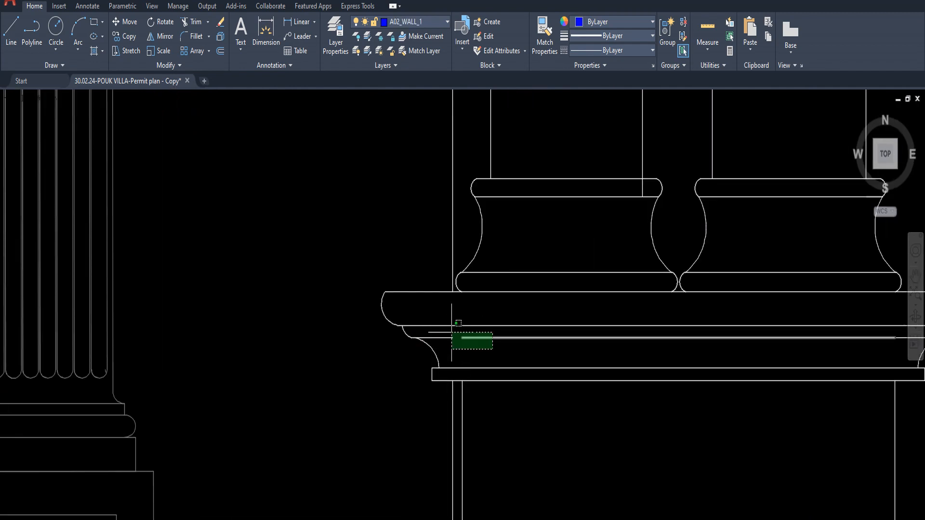
{"action": "left_click", "coordinate": [451, 332]}
{"action": "scroll", "coordinate": [451, 331], "scroll_direction": "down", "scroll_amount": 2}
{"action": "key", "text": "Escape"}
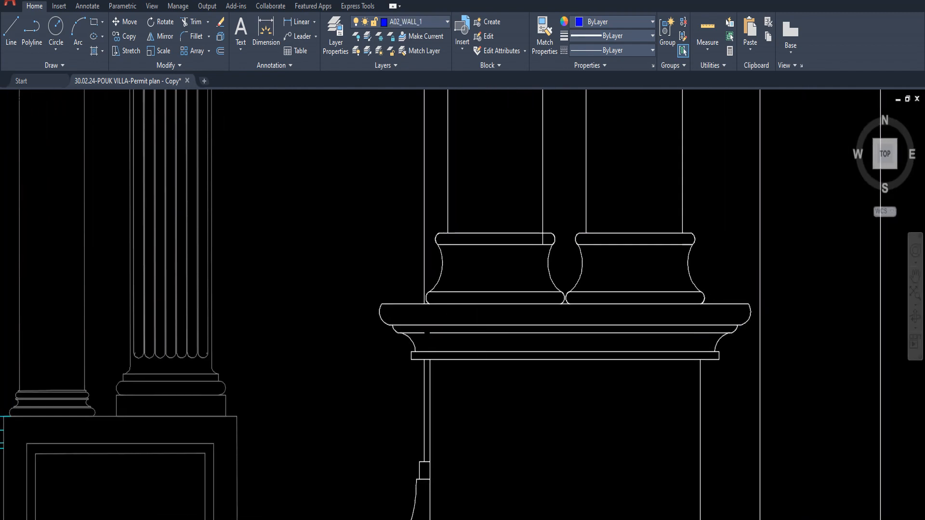
- Replace the broken horizontal line under the pedestal cap's thin moulding with one continuous line
{"action": "left_click", "coordinate": [500, 335]}
{"action": "key", "text": "Escape"}
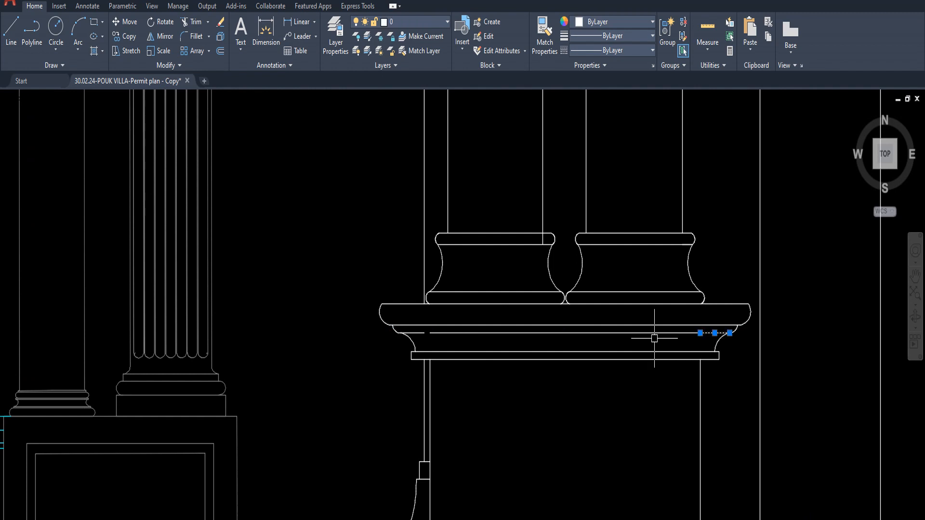
{"action": "left_click", "coordinate": [599, 333]}
{"action": "key", "text": "Delete"}
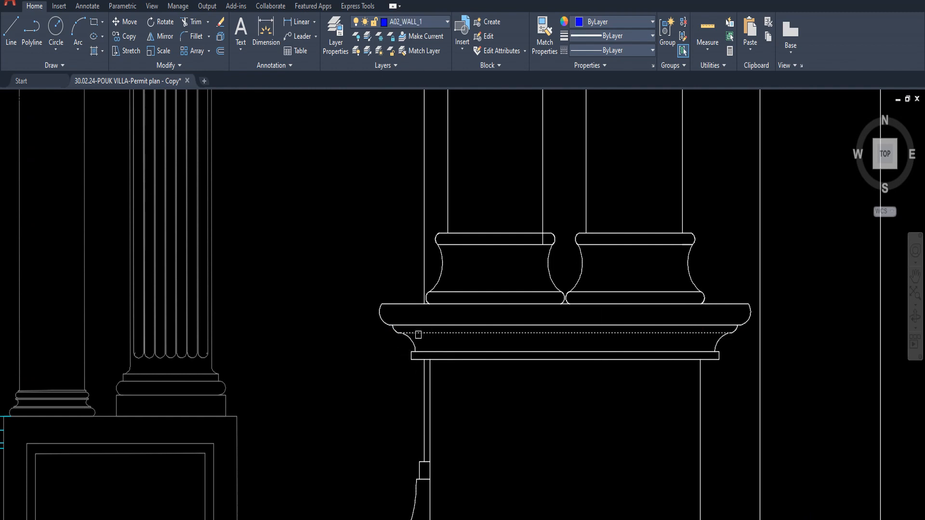
- Save the drawing
{"action": "scroll", "coordinate": [494, 351], "scroll_direction": "down", "scroll_amount": 3}
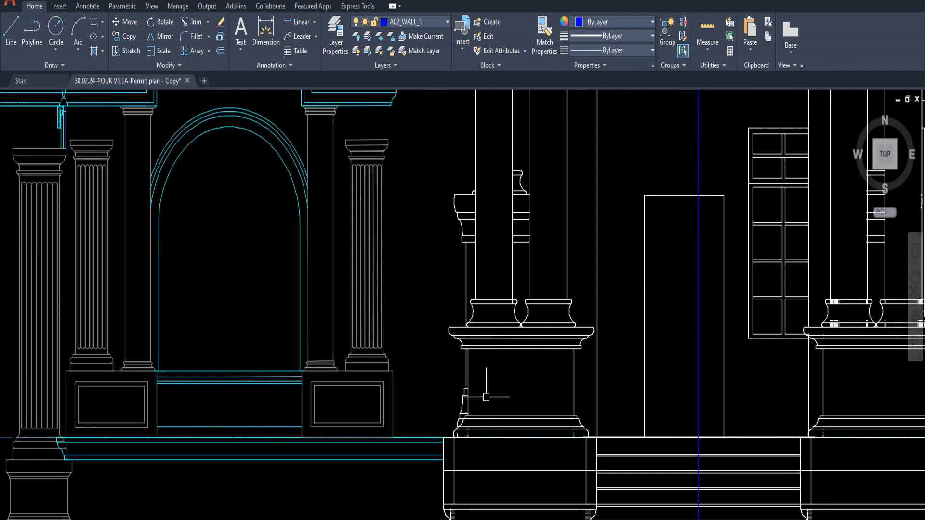
{"action": "middle_click_drag", "start_coordinate": [486, 397], "coordinate": [460, 323]}
{"action": "scroll", "coordinate": [441, 340], "scroll_direction": "up", "scroll_amount": 4}
{"action": "scroll", "coordinate": [453, 376], "scroll_direction": "down", "scroll_amount": 2}
{"action": "middle_click_drag", "start_coordinate": [498, 250], "coordinate": [456, 308]}
{"action": "scroll", "coordinate": [457, 308], "scroll_direction": "down", "scroll_amount": 2}
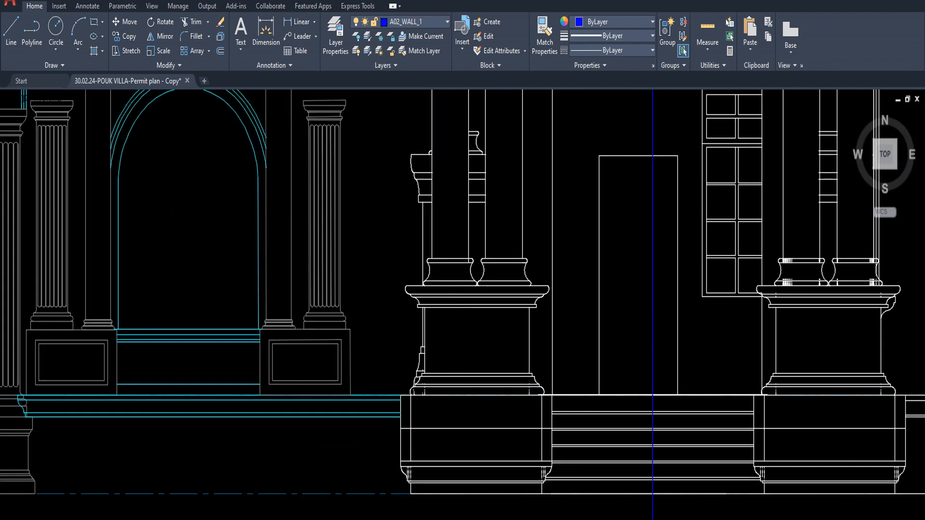
{"action": "key", "text": "ctrl+s"}
- Switch to the SketchUp villa model and examine the stepped plinth below the entrance columns beside the stairs
{"action": "scroll", "coordinate": [498, 391], "scroll_direction": "up", "scroll_amount": 2}
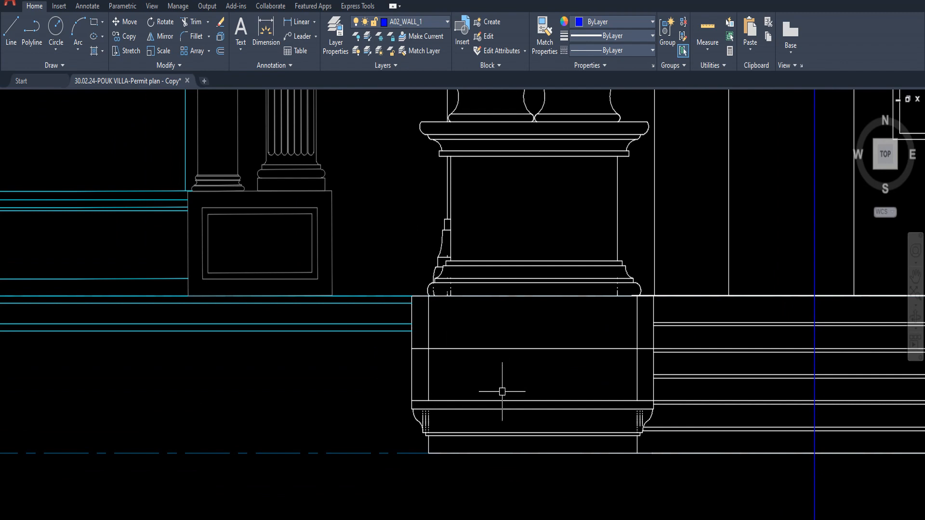
{"action": "scroll", "coordinate": [501, 360], "scroll_direction": "up", "scroll_amount": 2}
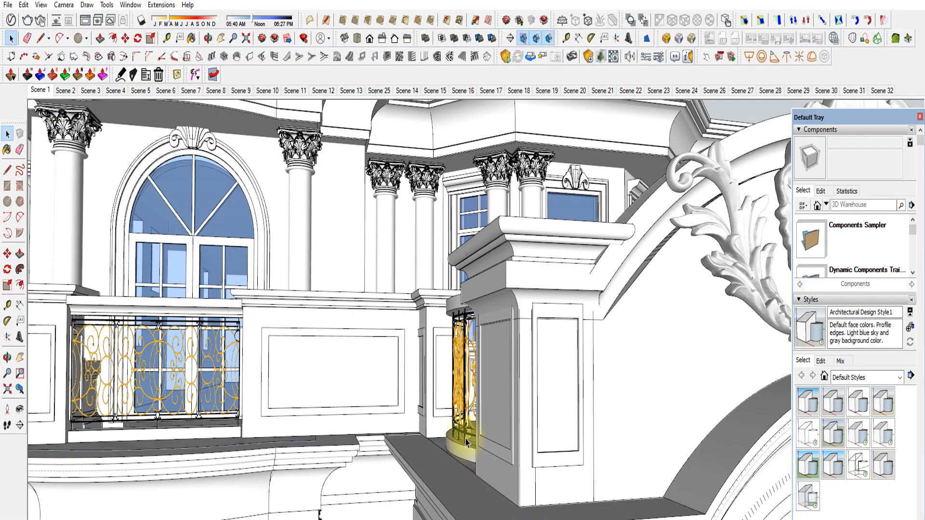
{"action": "mouse_move", "coordinate": [458, 382]}
{"action": "middle_mouse_down"}
{"action": "mouse_move", "coordinate": [462, 427]}
{"action": "mouse_move", "coordinate": [450, 282]}
{"action": "mouse_move", "coordinate": [465, 195]}
{"action": "mouse_move", "coordinate": [440, 258]}
{"action": "mouse_move", "coordinate": [384, 248]}
{"action": "mouse_move", "coordinate": [374, 215]}
{"action": "mouse_move", "coordinate": [363, 233]}
{"action": "mouse_move", "coordinate": [366, 290]}
{"action": "middle_mouse_up"}
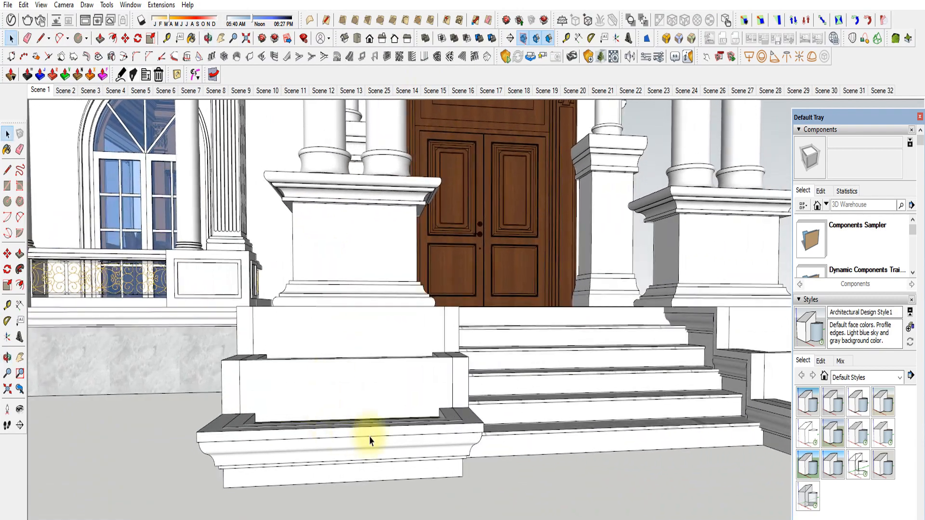
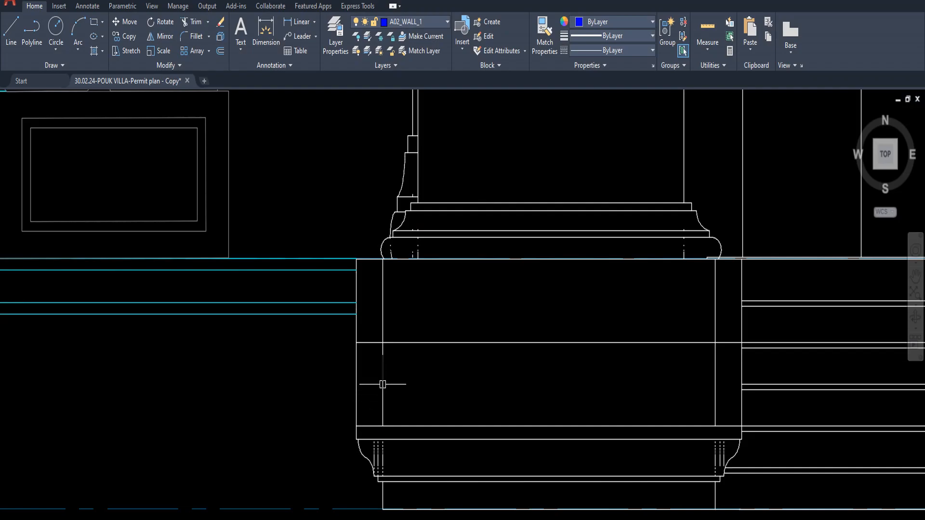
- Delete the three columns of vertical dashes at the right end of the plinth's curved base moulding
{"action": "middle_click_drag", "start_coordinate": [727, 299], "coordinate": [623, 315]}
{"action": "scroll", "coordinate": [624, 405], "scroll_direction": "down", "scroll_amount": 2}
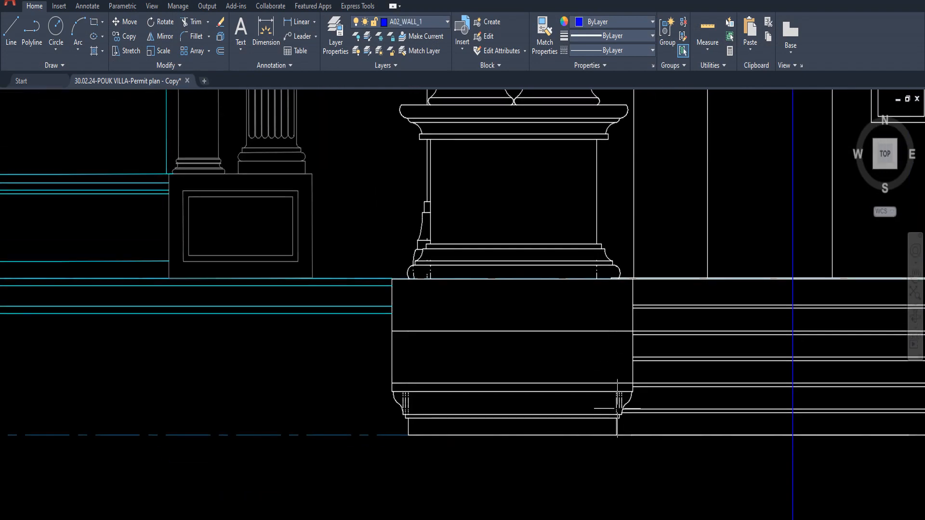
{"action": "scroll", "coordinate": [612, 391], "scroll_direction": "up", "scroll_amount": 5}
{"action": "left_click", "coordinate": [593, 340]}
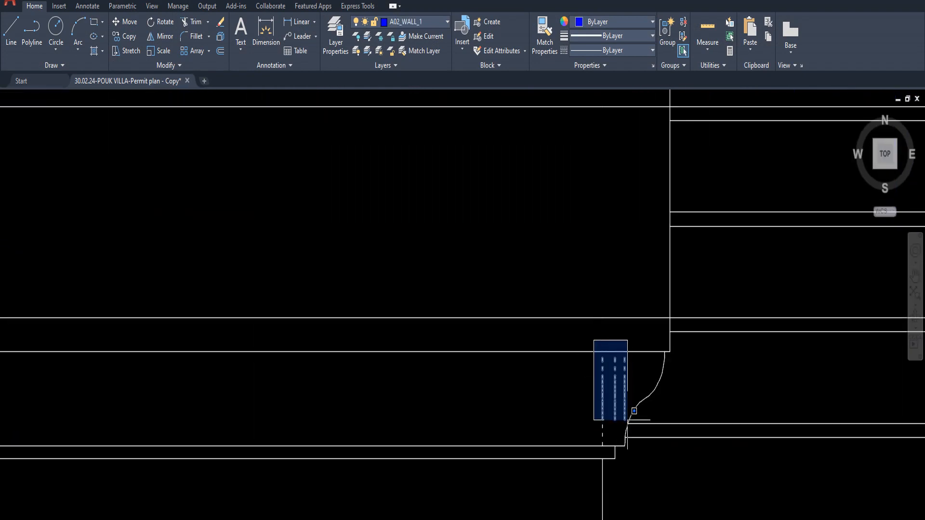
{"action": "scroll", "coordinate": [630, 400], "scroll_direction": "up", "scroll_amount": 4}
{"action": "left_click", "coordinate": [637, 400]}
{"action": "left_click", "coordinate": [638, 400]}
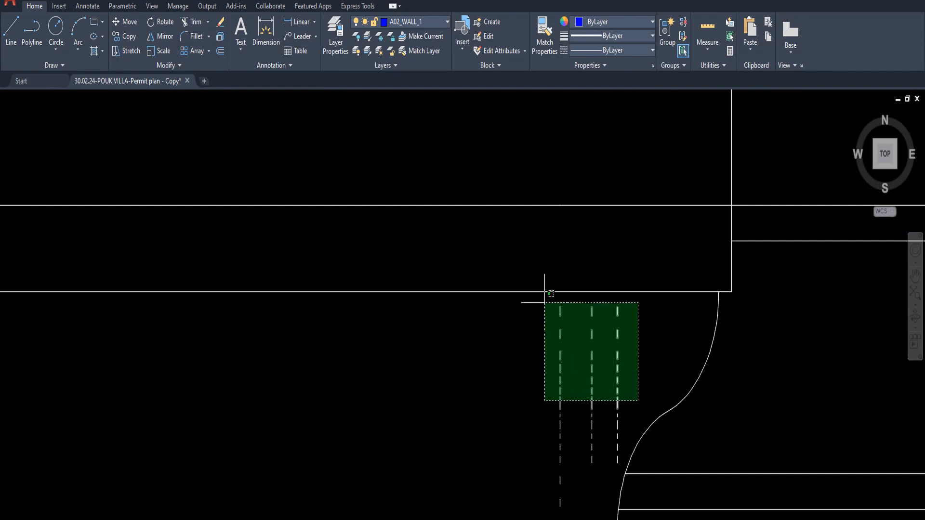
{"action": "key", "text": "Escape"}
{"action": "left_click", "coordinate": [539, 270]}
{"action": "left_click", "coordinate": [622, 469]}
{"action": "key", "text": "Delete"}
- Delete the leftover vertical dashes just above the lower line at the right end of the plinth's base moulding
{"action": "scroll", "coordinate": [557, 468], "scroll_direction": "up", "scroll_amount": 2}
{"action": "middle_click_drag", "start_coordinate": [557, 469], "coordinate": [541, 382]}
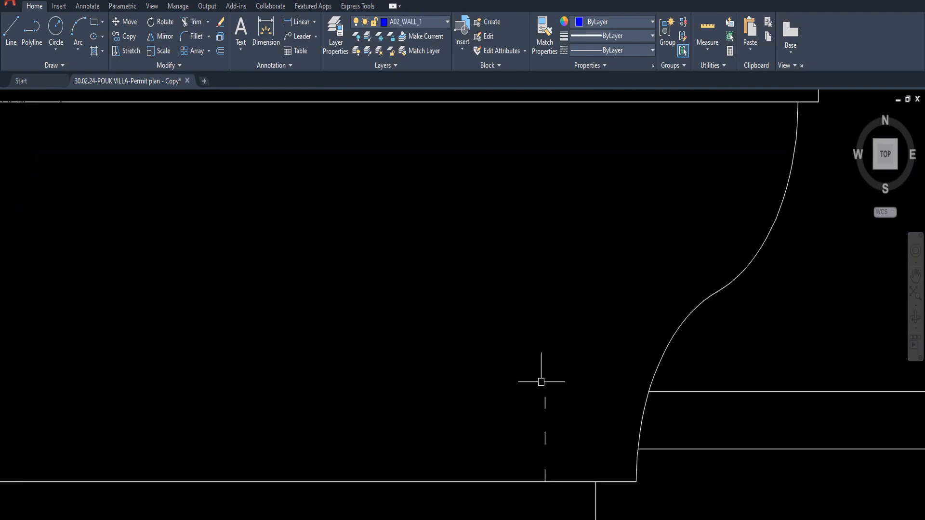
{"action": "left_click", "coordinate": [533, 376]}
{"action": "left_click", "coordinate": [558, 494]}
{"action": "key", "text": "Delete"}
- Try to delete all three columns of vertical dashes at the left end of the plinth's base moulding with one selection
{"action": "middle_click_drag", "start_coordinate": [553, 436], "coordinate": [620, 356]}
{"action": "scroll", "coordinate": [620, 357], "scroll_direction": "down", "scroll_amount": 4}
{"action": "scroll", "coordinate": [315, 414], "scroll_direction": "down", "scroll_amount": 4}
{"action": "middle_click_drag", "start_coordinate": [315, 414], "coordinate": [816, 366]}
{"action": "scroll", "coordinate": [816, 366], "scroll_direction": "down", "scroll_amount": 2}
{"action": "scroll", "coordinate": [380, 328], "scroll_direction": "down", "scroll_amount": 2}
{"action": "scroll", "coordinate": [371, 307], "scroll_direction": "up", "scroll_amount": 8}
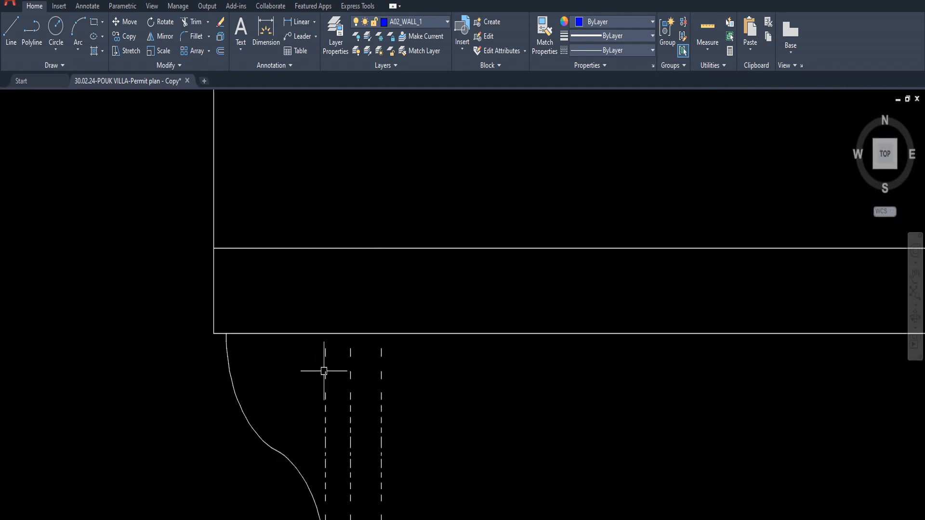
{"action": "left_click", "coordinate": [312, 319]}
{"action": "middle_click_drag", "start_coordinate": [363, 416], "coordinate": [381, 356]}
{"action": "middle_click_drag", "start_coordinate": [447, 461], "coordinate": [429, 406]}
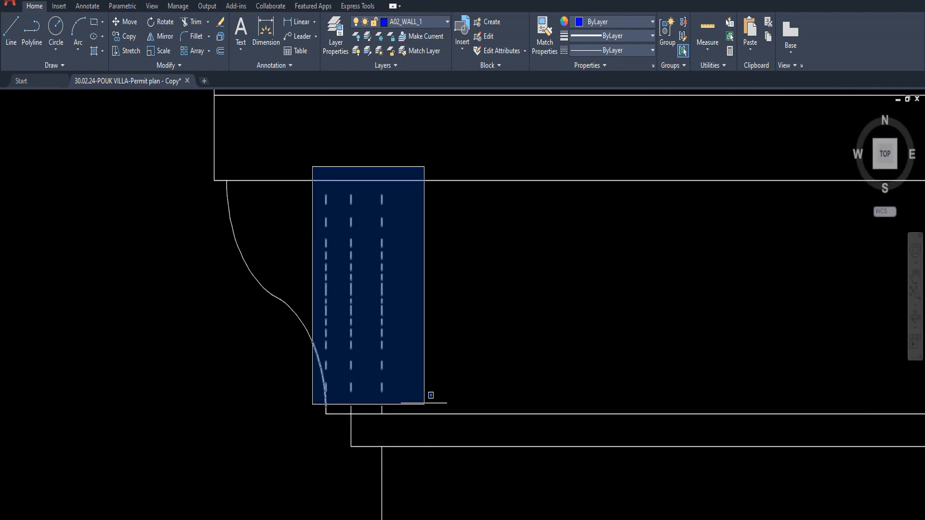
{"action": "left_click", "coordinate": [429, 407]}
{"action": "key", "text": "Delete"}
{"action": "key", "text": "ctrl+z"}
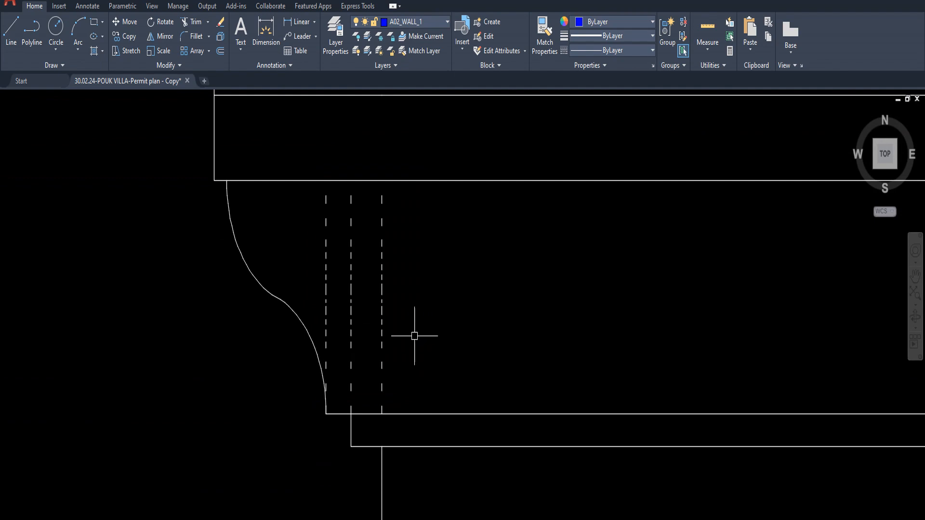
- Delete the middle and upper vertical dashes at the left end of the plinth's base moulding, keeping the curved profile
{"action": "left_click", "coordinate": [416, 336]}
{"action": "left_click", "coordinate": [320, 248]}
{"action": "key", "text": "Delete"}
{"action": "left_click", "coordinate": [318, 164]}
{"action": "left_click", "coordinate": [431, 270]}
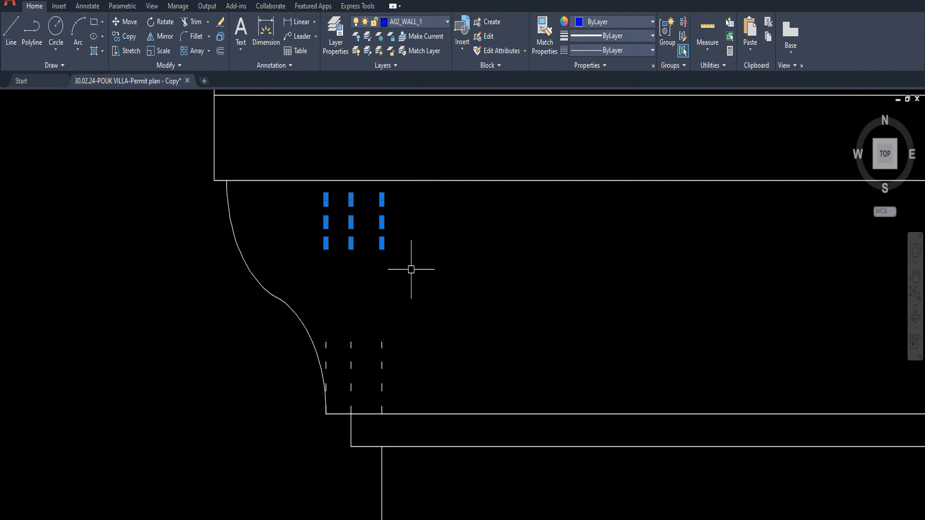
{"action": "key", "text": "Delete"}
- Delete the lower rows of vertical dashes beside the foot of the plinth's left moulding curve
{"action": "scroll", "coordinate": [331, 361], "scroll_direction": "up", "scroll_amount": 4}
{"action": "left_click", "coordinate": [310, 303]}
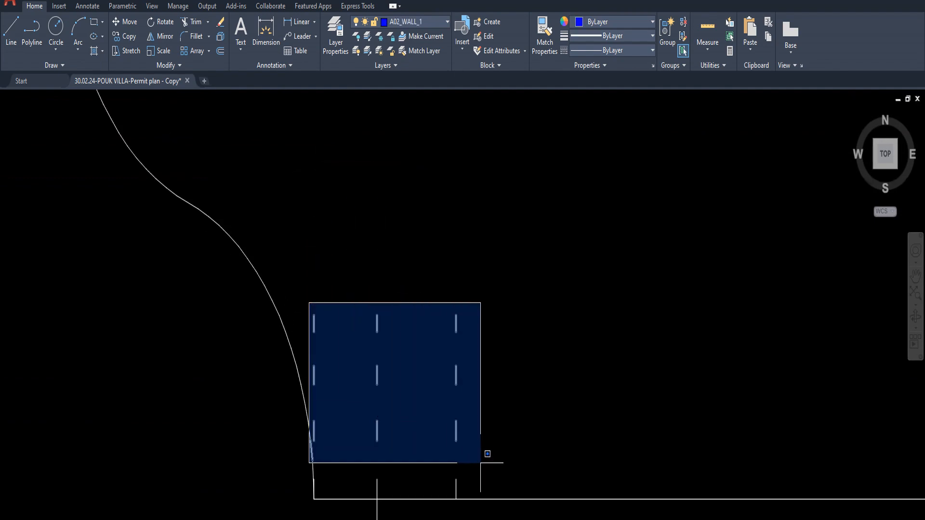
{"action": "left_click", "coordinate": [483, 457]}
{"action": "key", "text": "Escape"}
{"action": "left_click", "coordinate": [496, 473]}
{"action": "left_click", "coordinate": [318, 273]}
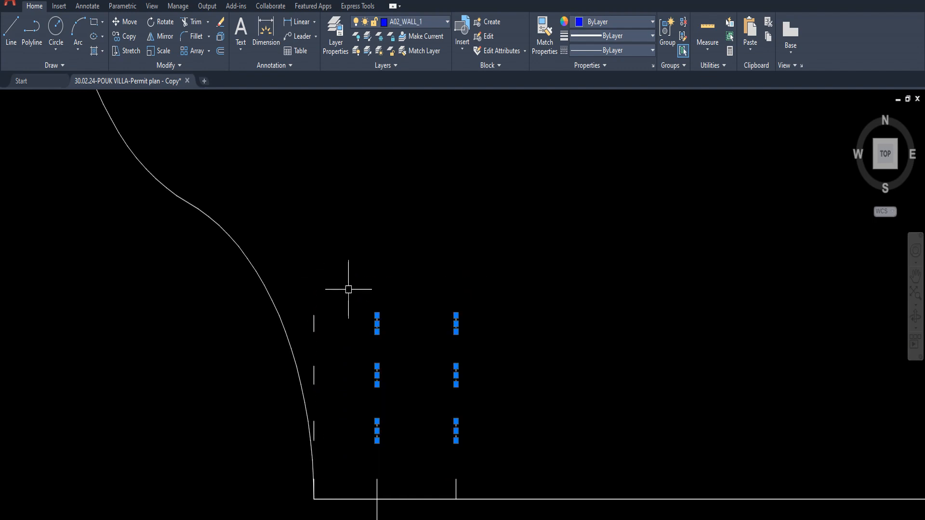
{"action": "key", "text": "Delete"}
{"action": "left_click", "coordinate": [310, 310]}
{"action": "left_click", "coordinate": [374, 450]}
{"action": "key", "text": "Delete"}
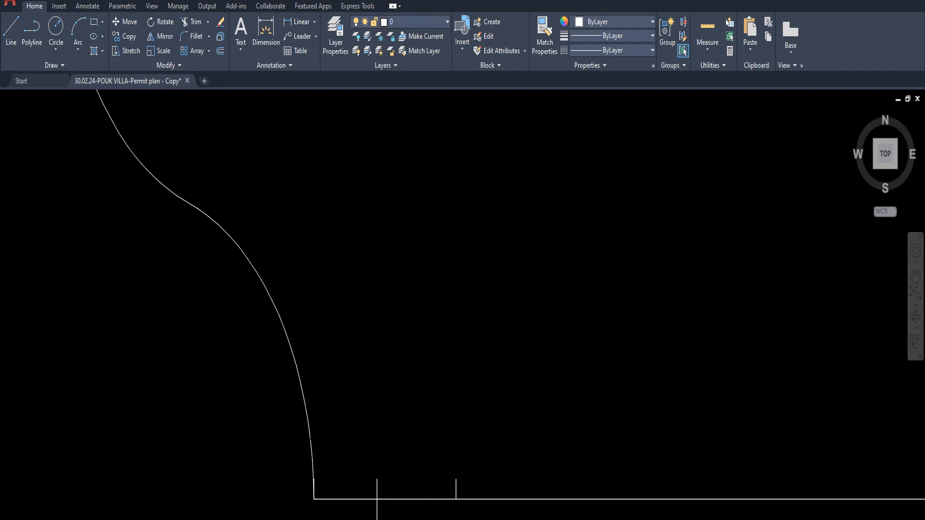
- Delete the two short vertical ticks standing on the lower line at the left end of the plinth's base moulding
{"action": "scroll", "coordinate": [366, 356], "scroll_direction": "up", "scroll_amount": 3}
{"action": "left_click", "coordinate": [374, 358]}
{"action": "left_click", "coordinate": [555, 424]}
{"action": "left_click", "coordinate": [382, 347]}
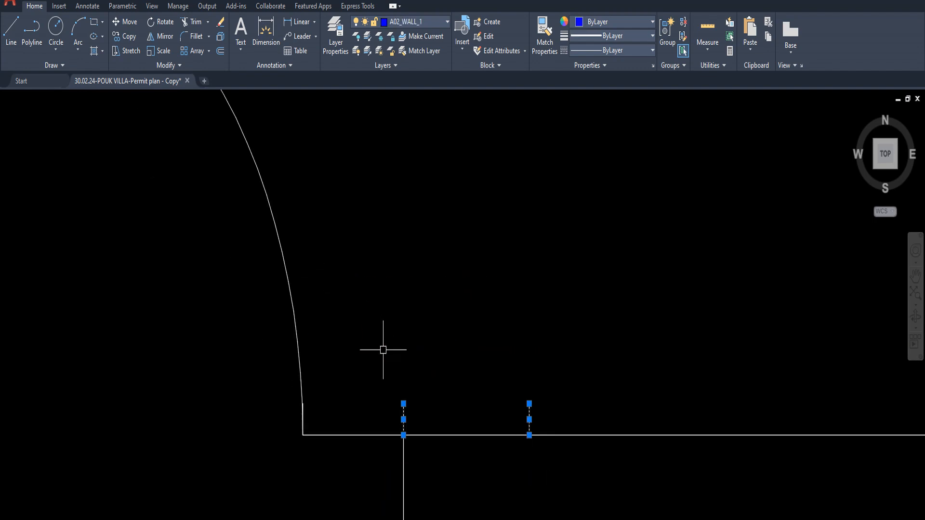
{"action": "key", "text": "Delete"}
- Delete the dashed curve segments inside the rounded bottom moulding at the left end of the pedestal base
{"action": "scroll", "coordinate": [440, 306], "scroll_direction": "down", "scroll_amount": 4}
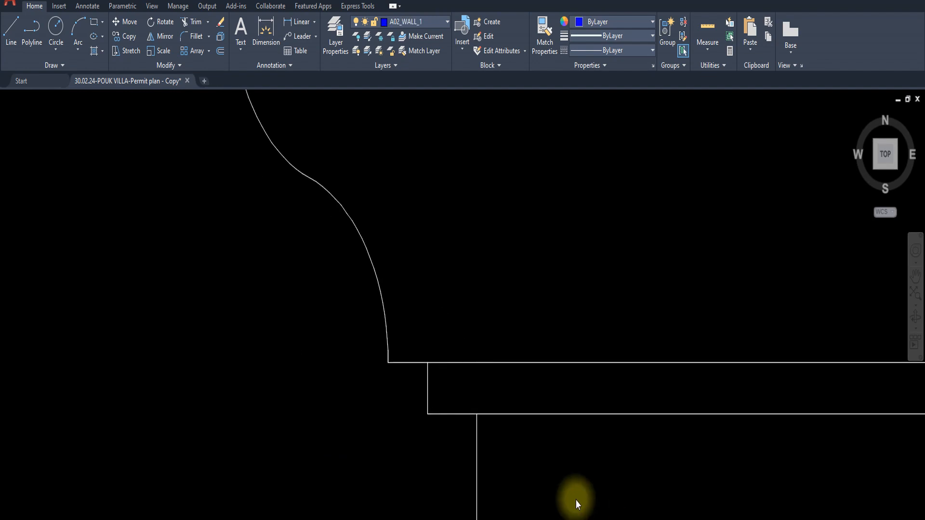
{"action": "scroll", "coordinate": [541, 458], "scroll_direction": "down", "scroll_amount": 5}
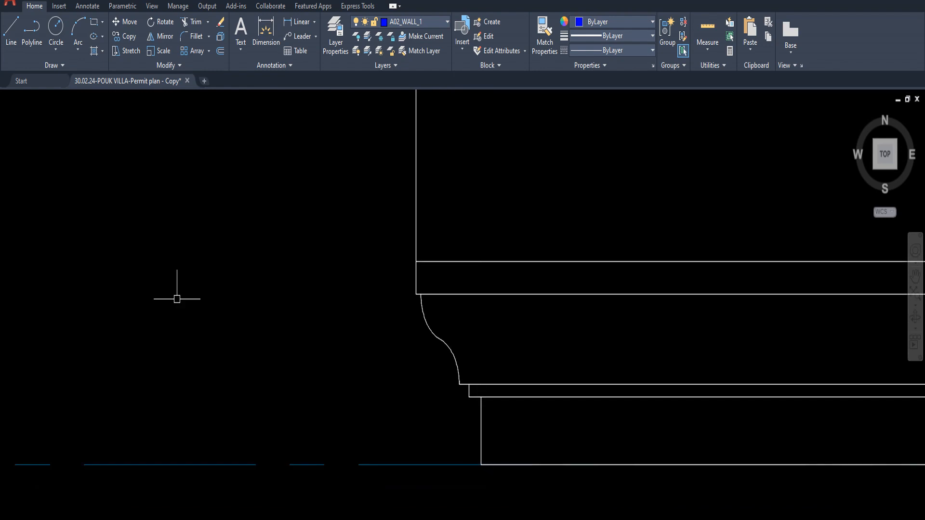
{"action": "scroll", "coordinate": [477, 376], "scroll_direction": "down", "scroll_amount": 6}
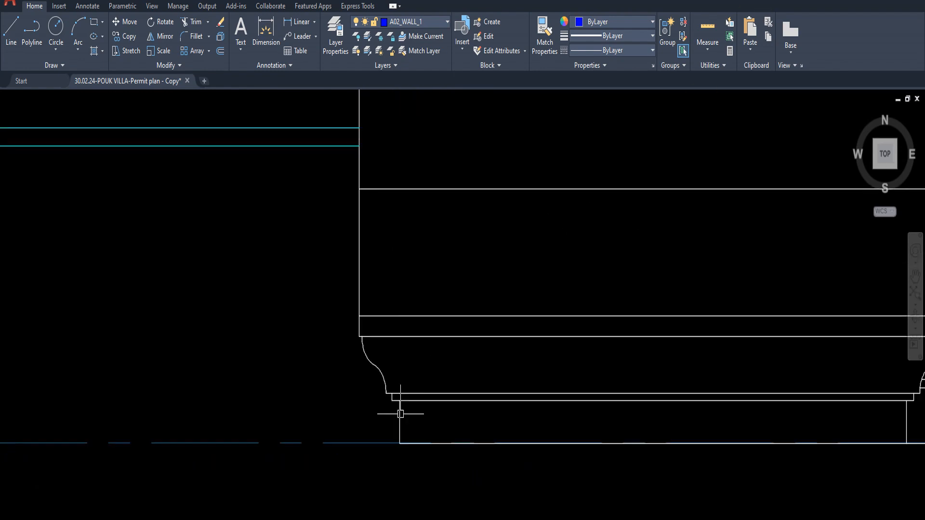
{"action": "scroll", "coordinate": [527, 434], "scroll_direction": "down", "scroll_amount": 4}
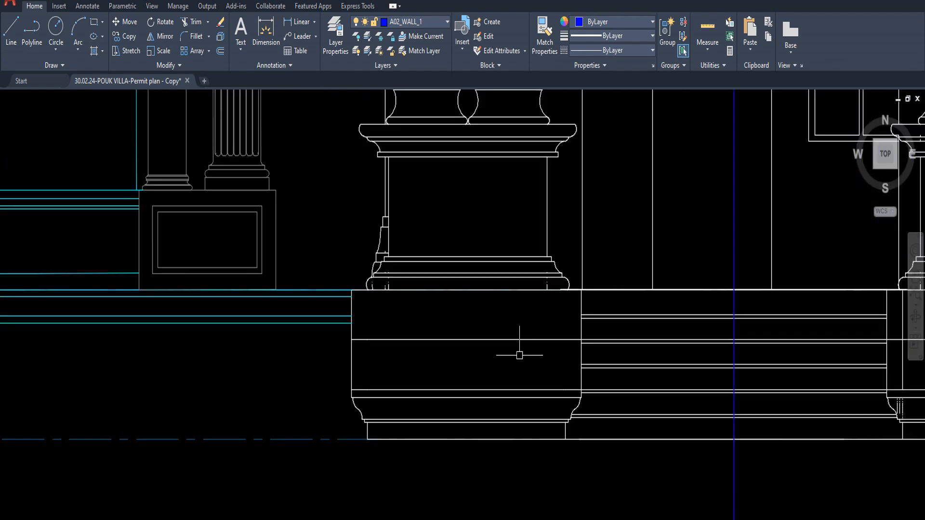
{"action": "scroll", "coordinate": [615, 424], "scroll_direction": "up", "scroll_amount": 4}
{"action": "scroll", "coordinate": [395, 267], "scroll_direction": "up", "scroll_amount": 2}
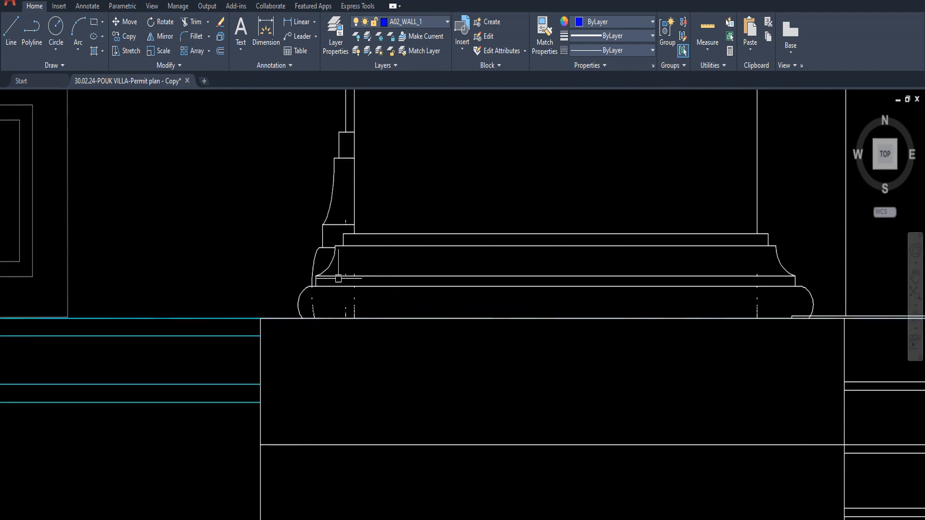
{"action": "scroll", "coordinate": [361, 326], "scroll_direction": "down", "scroll_amount": 2}
{"action": "scroll", "coordinate": [313, 309], "scroll_direction": "up", "scroll_amount": 5}
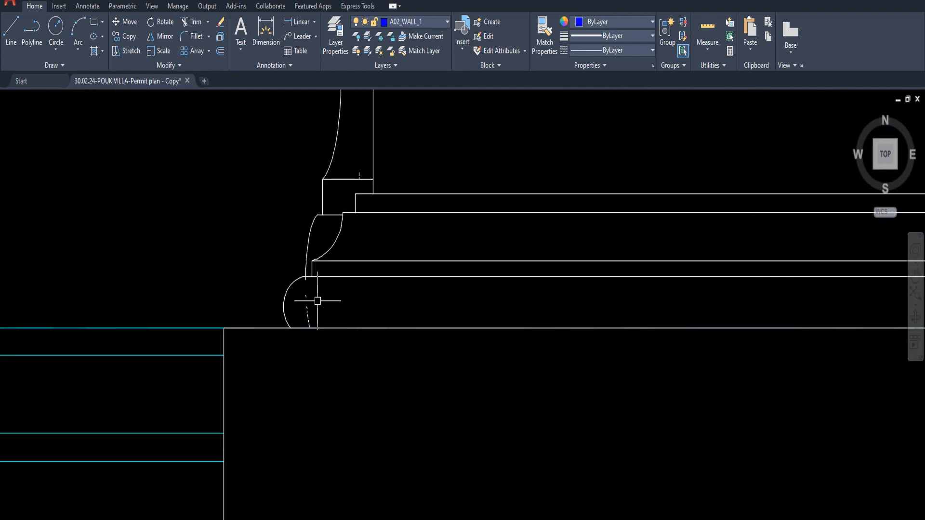
{"action": "left_click", "coordinate": [302, 277]}
{"action": "left_click", "coordinate": [359, 368]}
{"action": "key", "text": "Delete"}
- Delete the tiny stray segments protruding below the top line of the pedestal base's rounded moulding at its left end
{"action": "scroll", "coordinate": [375, 364], "scroll_direction": "down", "scroll_amount": 3}
{"action": "middle_click_drag", "start_coordinate": [376, 363], "coordinate": [367, 398]}
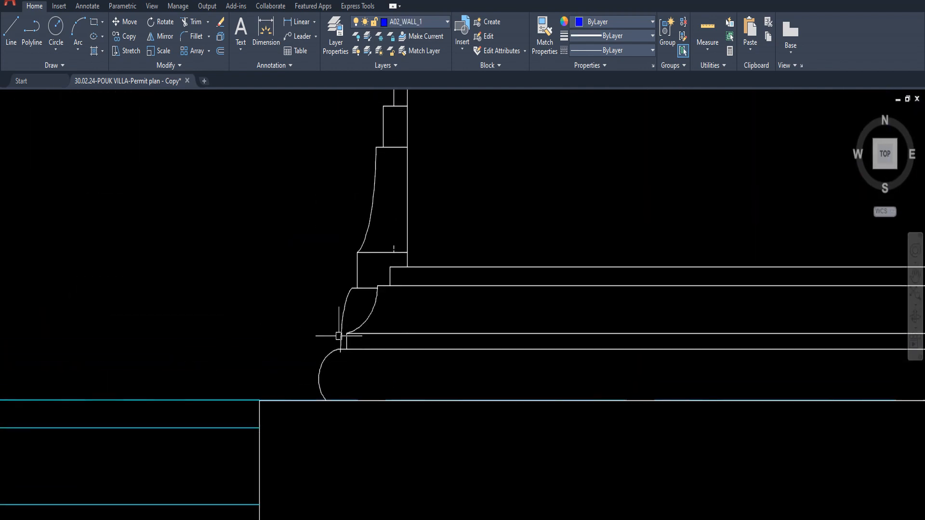
{"action": "scroll", "coordinate": [341, 337], "scroll_direction": "up", "scroll_amount": 3}
{"action": "scroll", "coordinate": [330, 375], "scroll_direction": "up", "scroll_amount": 5}
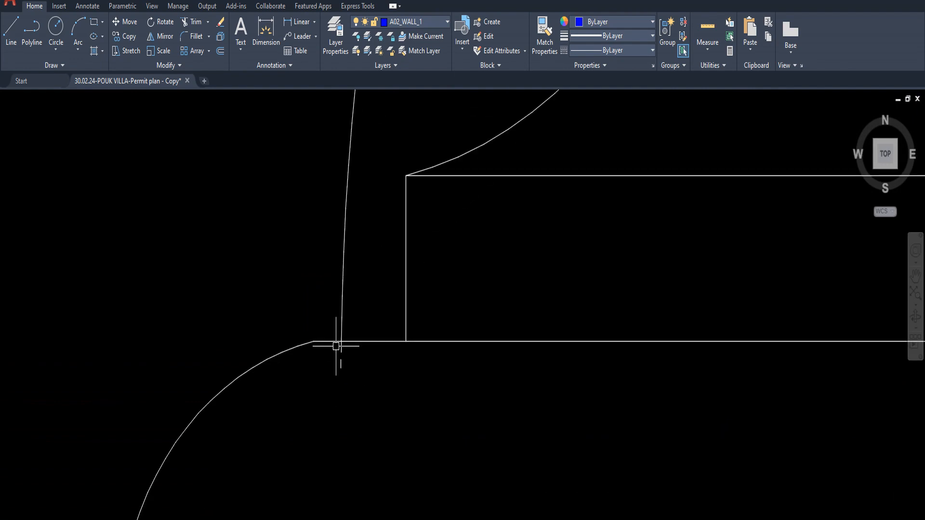
{"action": "scroll", "coordinate": [336, 346], "scroll_direction": "up", "scroll_amount": 3}
{"action": "left_click", "coordinate": [340, 350]}
{"action": "key", "text": "Delete"}
{"action": "scroll", "coordinate": [440, 358], "scroll_direction": "down", "scroll_amount": 5}
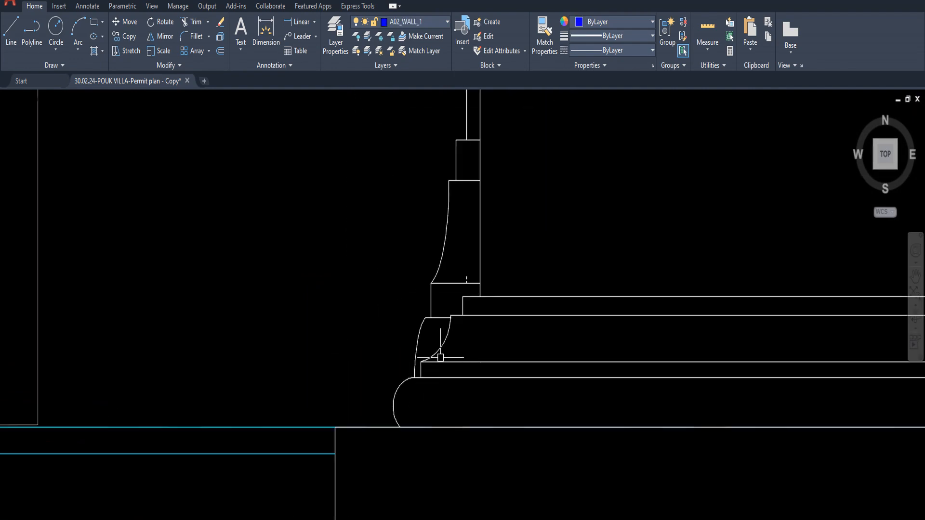
- Delete the short vertical tick in the stepped side profile left of the pedestal base
{"action": "scroll", "coordinate": [440, 358], "scroll_direction": "down", "scroll_amount": 2}
{"action": "scroll", "coordinate": [388, 295], "scroll_direction": "up", "scroll_amount": 4}
{"action": "left_click", "coordinate": [411, 337]}
{"action": "key", "text": "Delete"}
{"action": "scroll", "coordinate": [401, 318], "scroll_direction": "down", "scroll_amount": 2}
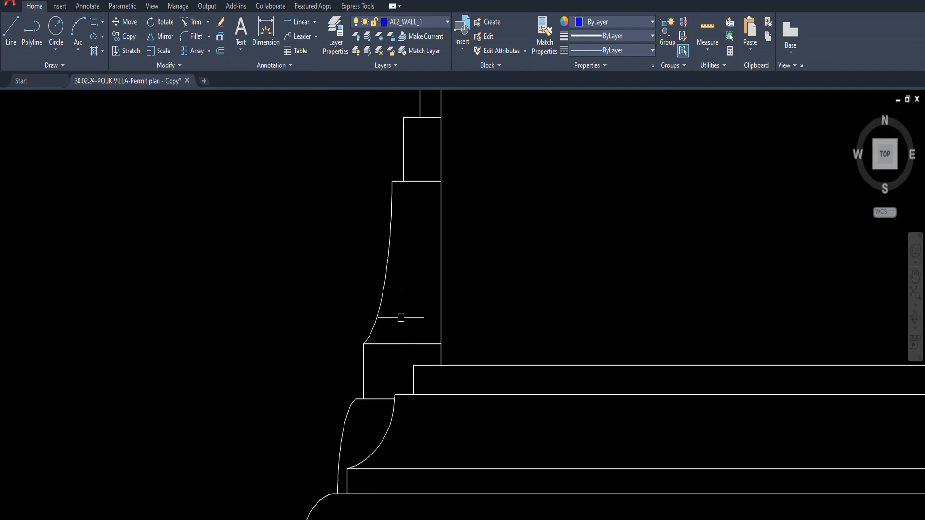
- Delete the vertical dashes inside the rounded bottom moulding at the right end of the pedestal base
{"action": "scroll", "coordinate": [401, 318], "scroll_direction": "down", "scroll_amount": 5}
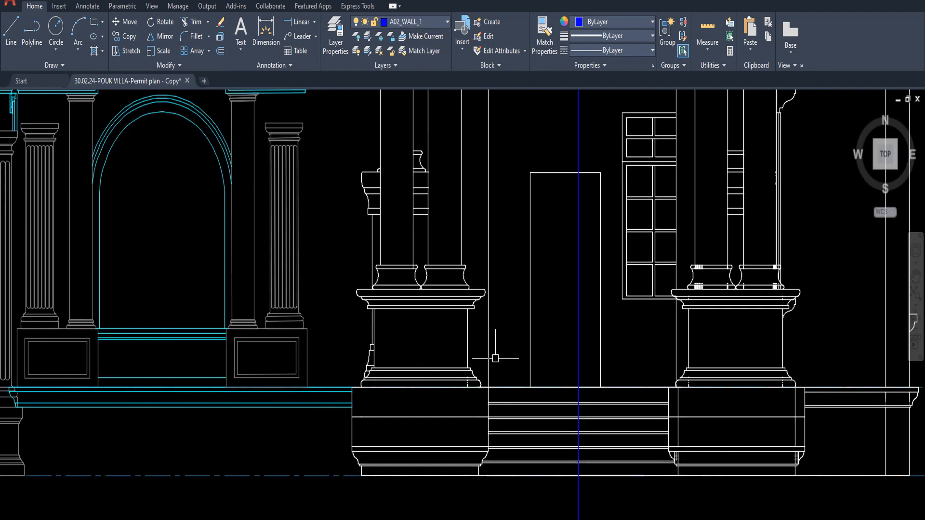
{"action": "scroll", "coordinate": [496, 358], "scroll_direction": "up", "scroll_amount": 6}
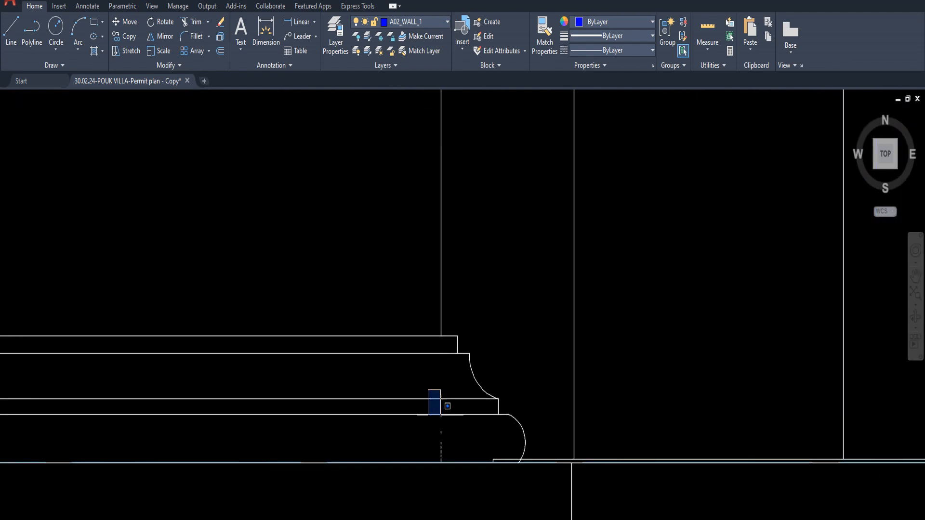
{"action": "scroll", "coordinate": [450, 424], "scroll_direction": "down", "scroll_amount": 6}
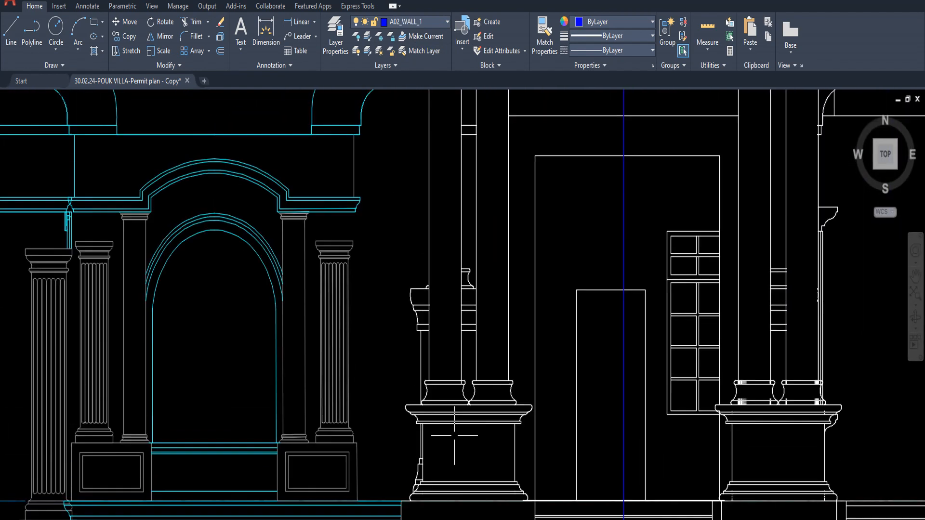
- Examine the left entrance column bases, pedestal and plinth for remaining stray segments
{"action": "scroll", "coordinate": [454, 436], "scroll_direction": "up", "scroll_amount": 5}
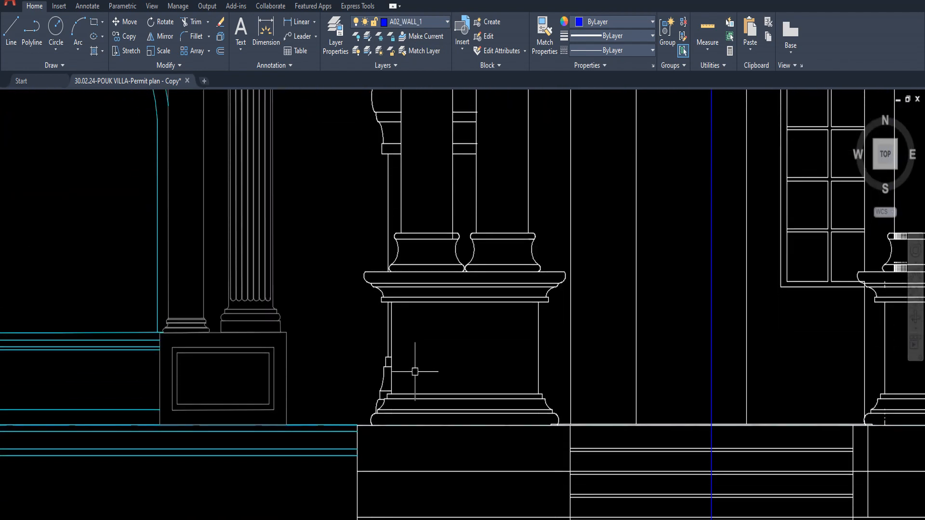
{"action": "left_click", "coordinate": [538, 373]}
{"action": "key", "text": "Escape"}
{"action": "scroll", "coordinate": [383, 404], "scroll_direction": "up", "scroll_amount": 3}
{"action": "scroll", "coordinate": [384, 386], "scroll_direction": "down", "scroll_amount": 4}
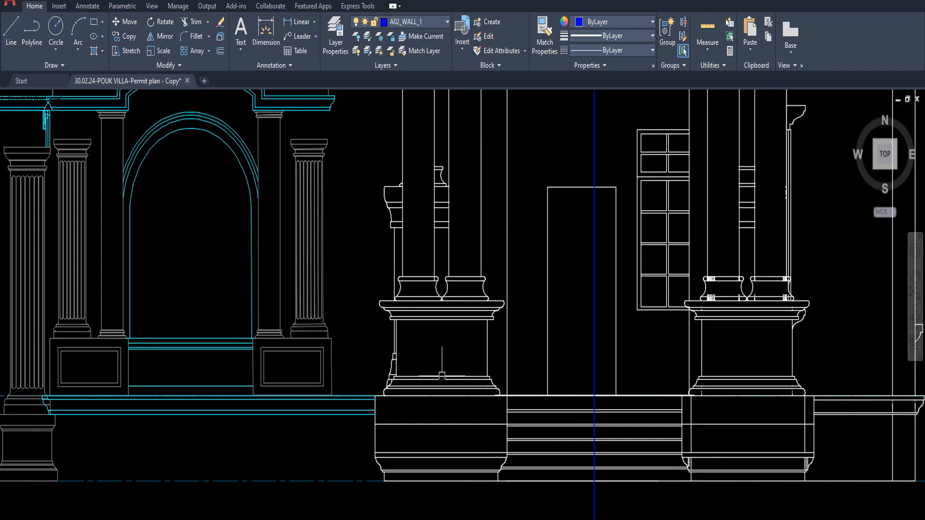
{"action": "scroll", "coordinate": [401, 346], "scroll_direction": "up", "scroll_amount": 3}
{"action": "scroll", "coordinate": [409, 346], "scroll_direction": "down", "scroll_amount": 2}
{"action": "scroll", "coordinate": [380, 355], "scroll_direction": "up", "scroll_amount": 6}
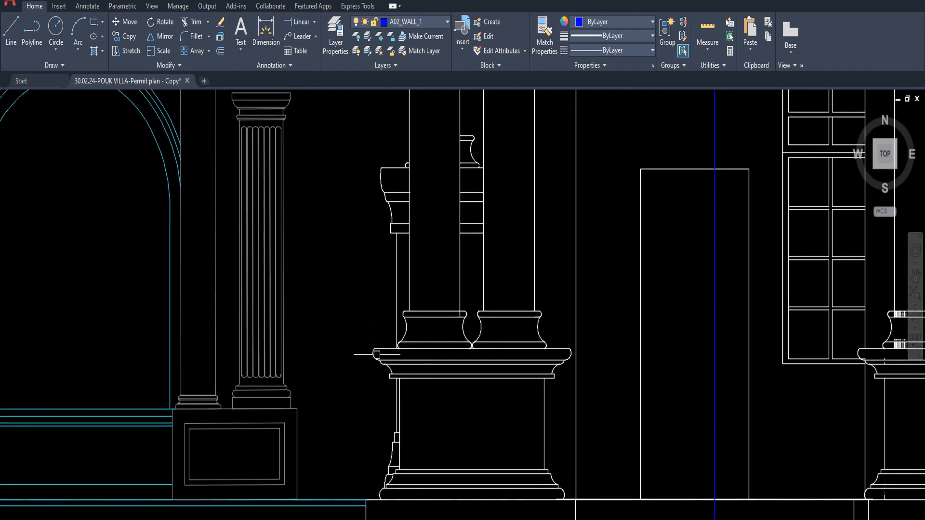
{"action": "scroll", "coordinate": [426, 303], "scroll_direction": "down", "scroll_amount": 4}
{"action": "scroll", "coordinate": [426, 303], "scroll_direction": "down", "scroll_amount": 3}
{"action": "scroll", "coordinate": [450, 254], "scroll_direction": "up", "scroll_amount": 1}
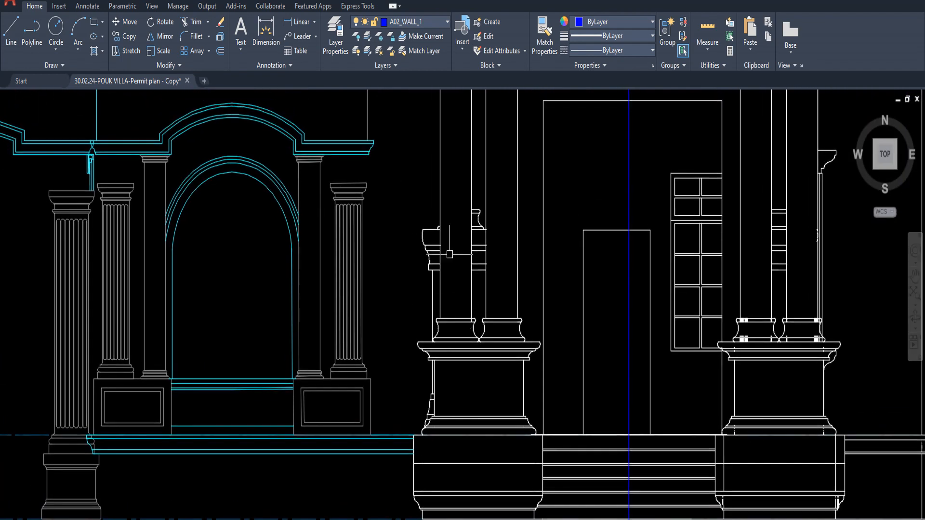
{"action": "middle_click_drag", "start_coordinate": [473, 369], "coordinate": [472, 354]}
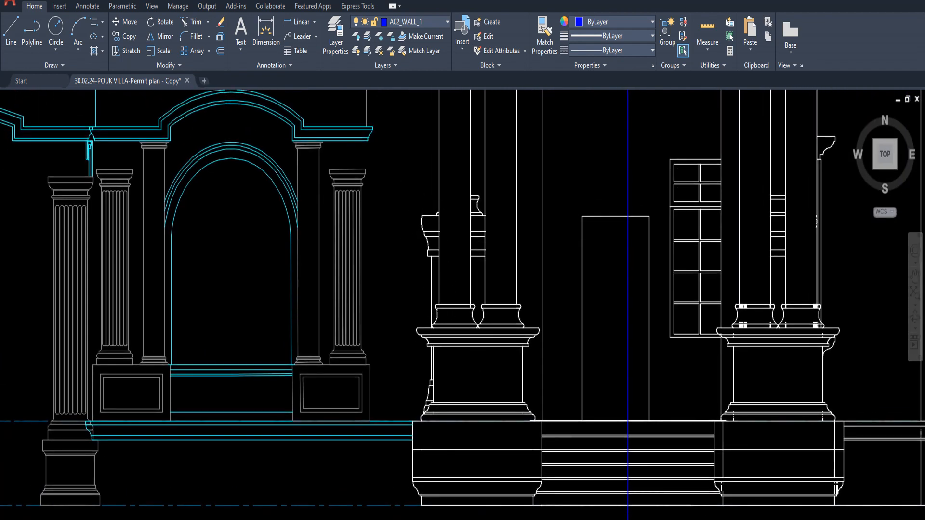
{"action": "left_click", "coordinate": [418, 185]}
{"action": "middle_click_drag", "start_coordinate": [517, 398], "coordinate": [512, 341]}
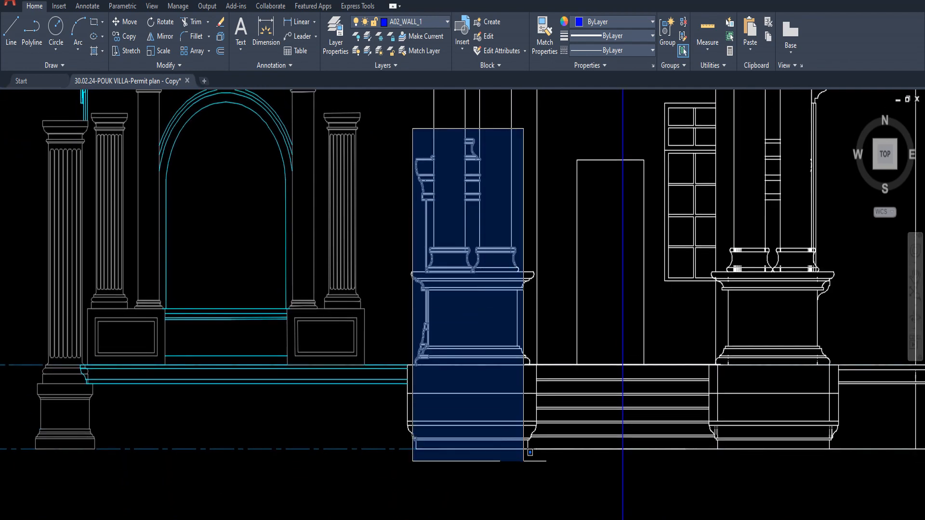
{"action": "left_click", "coordinate": [551, 451]}
{"action": "left_click", "coordinate": [397, 124]}
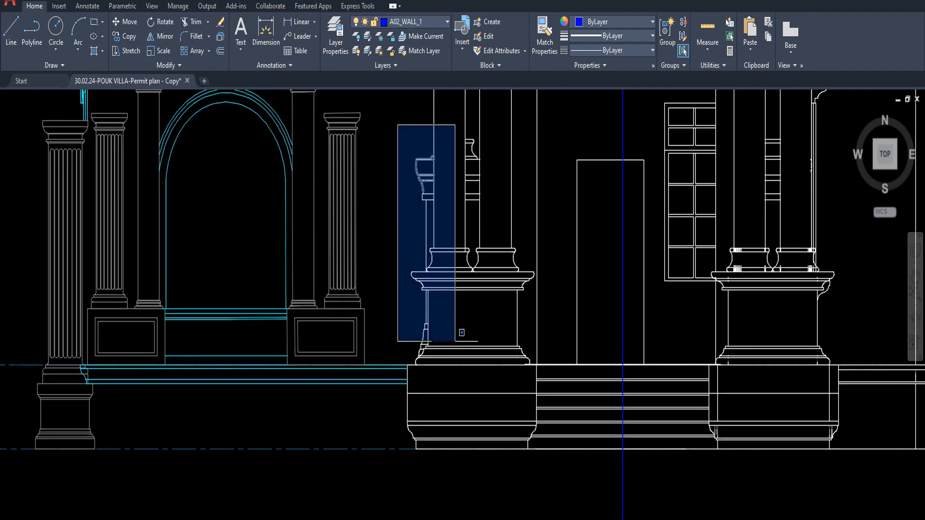
{"action": "scroll", "coordinate": [516, 474], "scroll_direction": "down", "scroll_amount": 2}
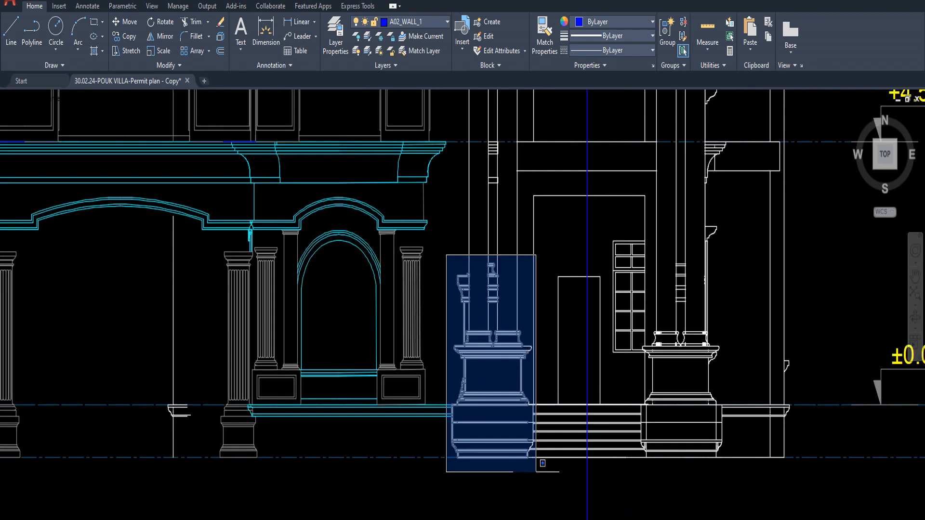
{"action": "left_click", "coordinate": [535, 476]}
{"action": "scroll", "coordinate": [529, 435], "scroll_direction": "up", "scroll_amount": 3}
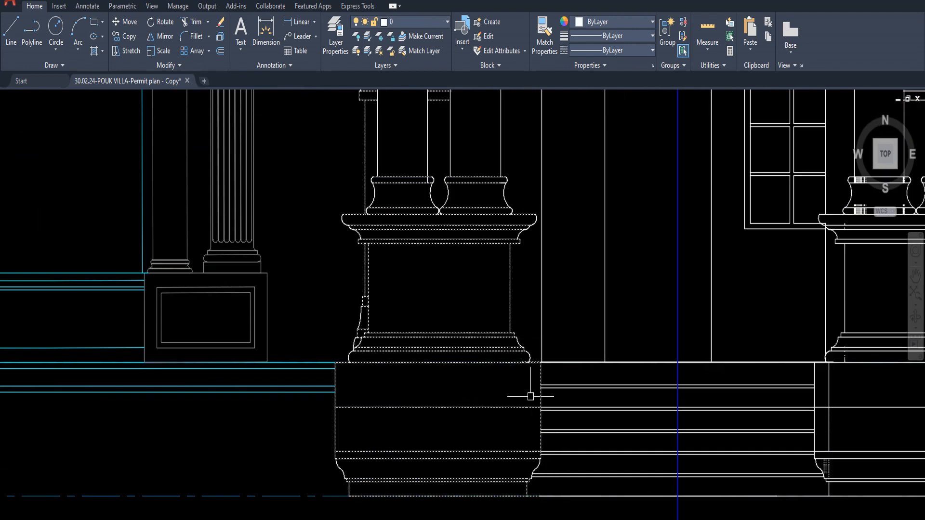
{"action": "scroll", "coordinate": [530, 396], "scroll_direction": "up", "scroll_amount": 4}
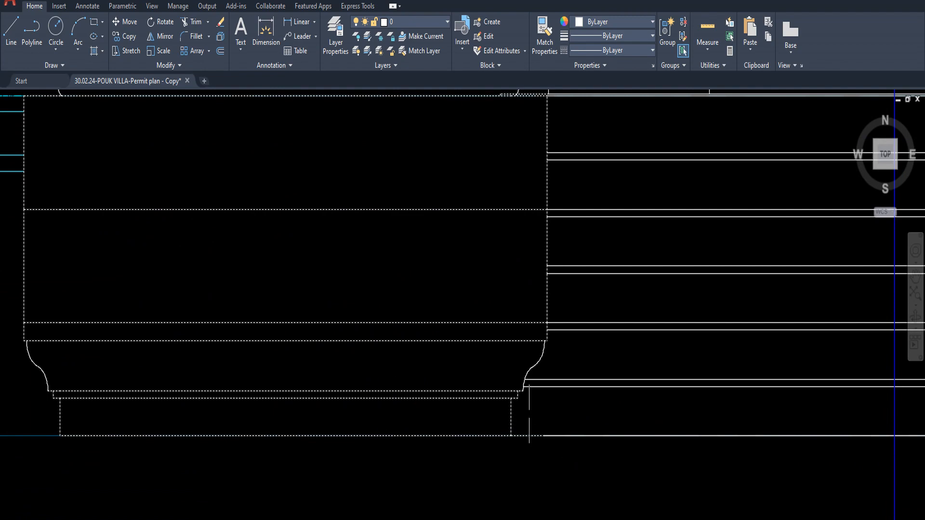
{"action": "scroll", "coordinate": [529, 414], "scroll_direction": "down", "scroll_amount": 4}
{"action": "mouse_move", "coordinate": [519, 257]}
{"action": "middle_mouse_down"}
{"action": "mouse_move", "coordinate": [475, 299]}
{"action": "mouse_move", "coordinate": [463, 279]}
{"action": "mouse_move", "coordinate": [466, 308]}
{"action": "middle_mouse_up"}
{"action": "scroll", "coordinate": [464, 355], "scroll_direction": "up", "scroll_amount": 4}
{"action": "scroll", "coordinate": [463, 298], "scroll_direction": "down", "scroll_amount": 5}
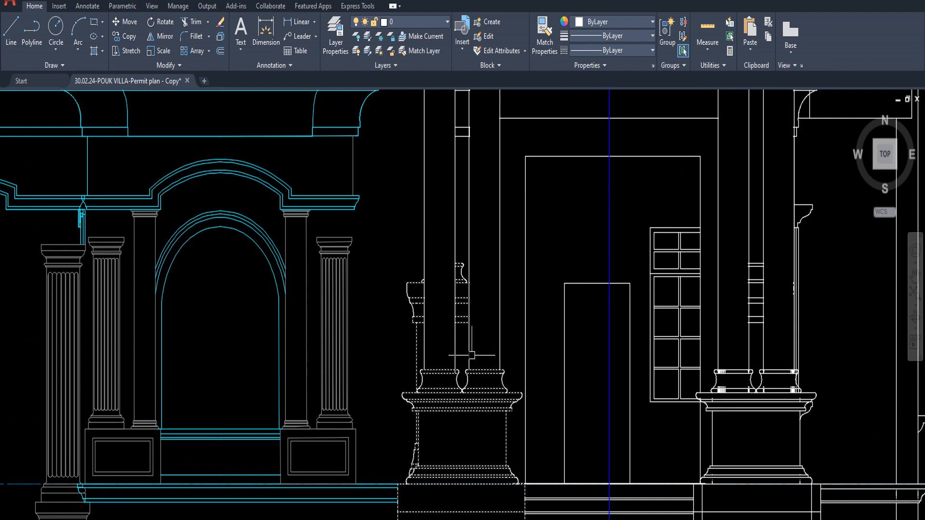
{"action": "middle_click_drag", "start_coordinate": [441, 382], "coordinate": [453, 316]}
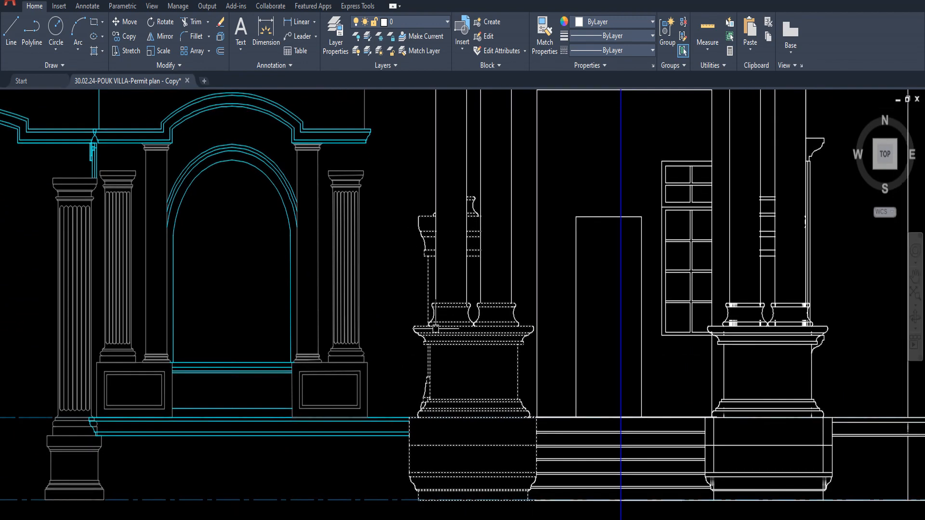
- Match the left entrance column bases, pedestal and plinth to the grey vertical line above the cyan moulding, on layer A05_LINE_VU 2
{"action": "left_click", "coordinate": [405, 294]}
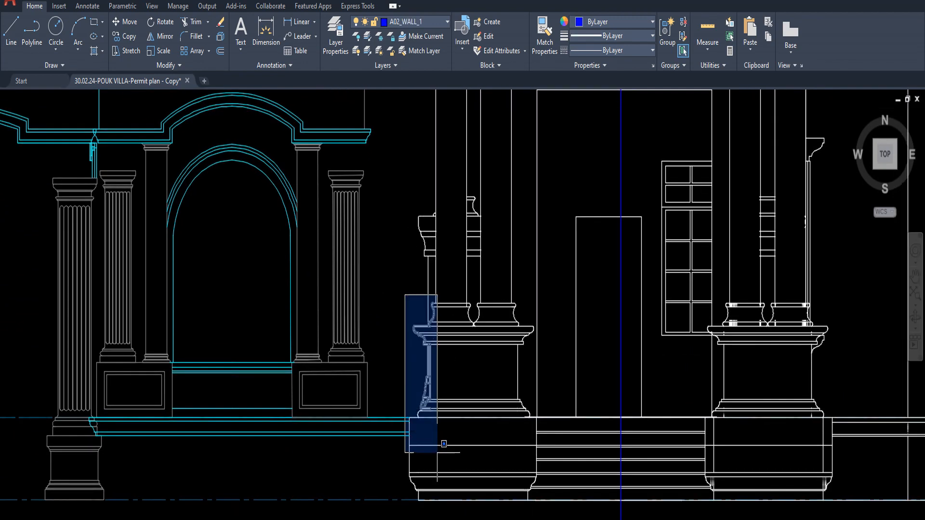
{"action": "left_click", "coordinate": [547, 511]}
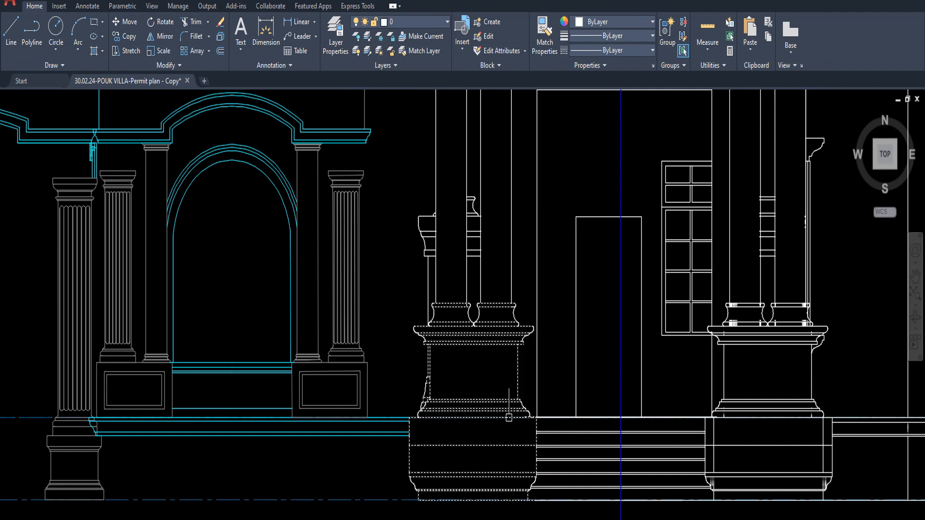
{"action": "key", "text": "Escape"}
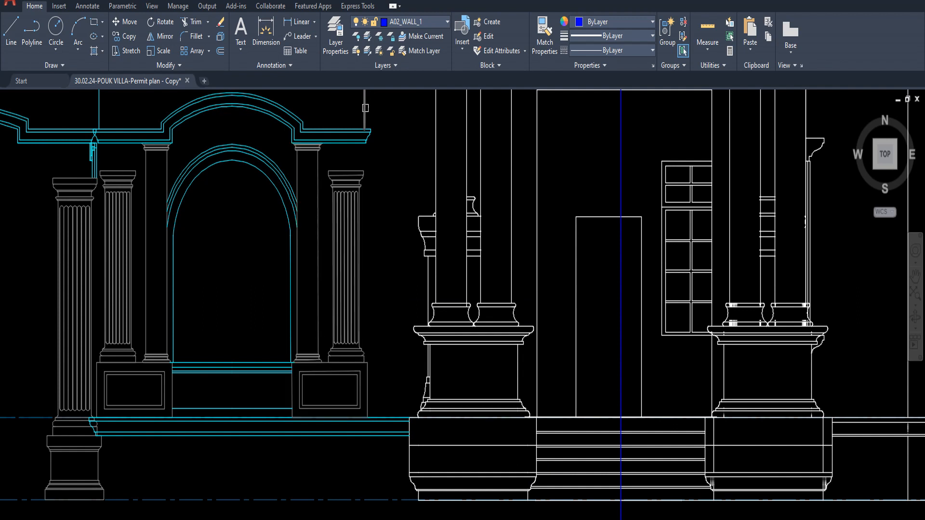
{"action": "left_click", "coordinate": [394, 293]}
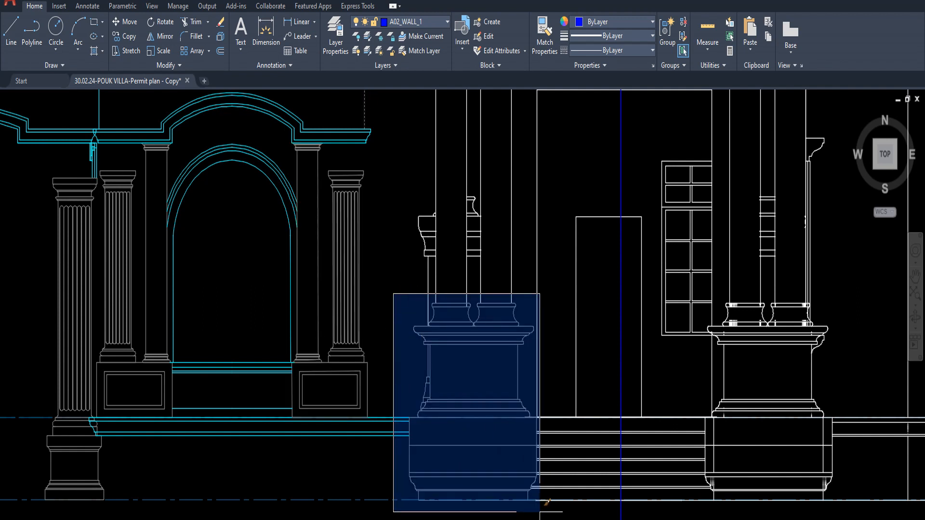
{"action": "key", "text": "Escape"}
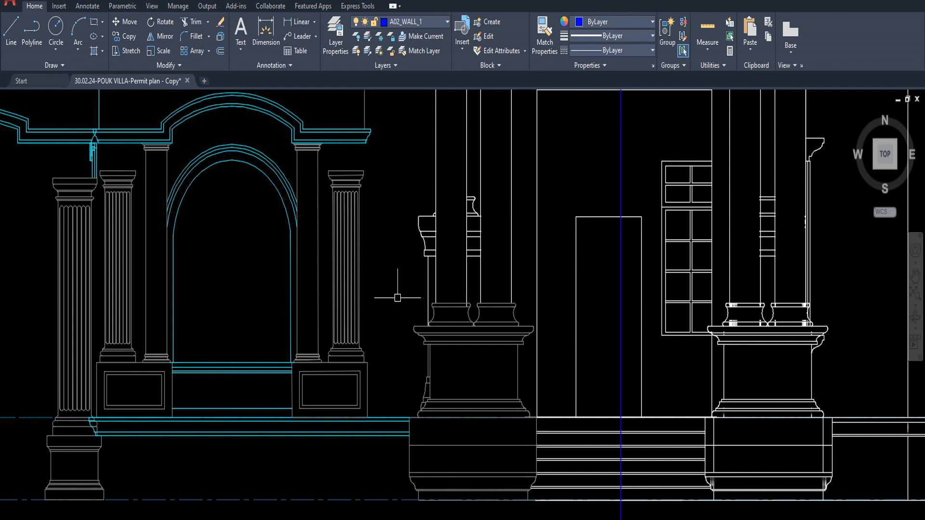
{"action": "left_click", "coordinate": [398, 295]}
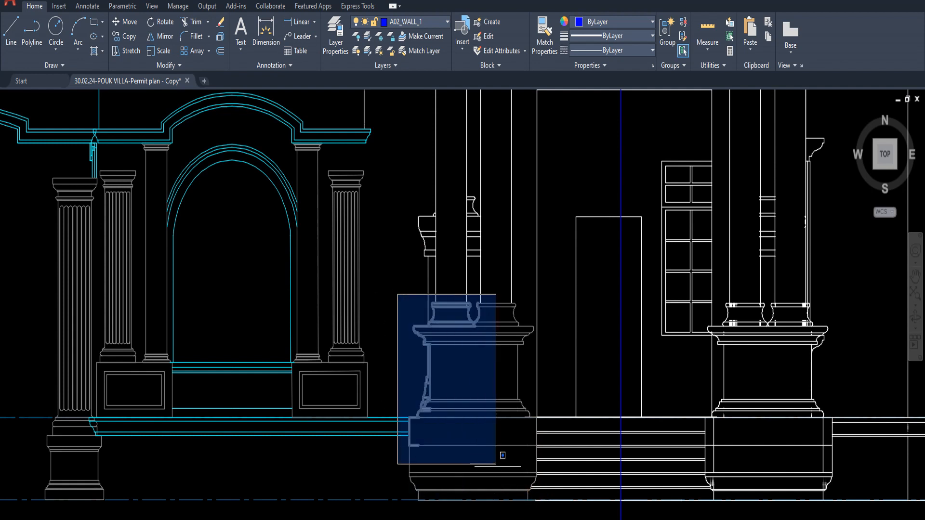
{"action": "middle_click_drag", "start_coordinate": [503, 455], "coordinate": [496, 429]}
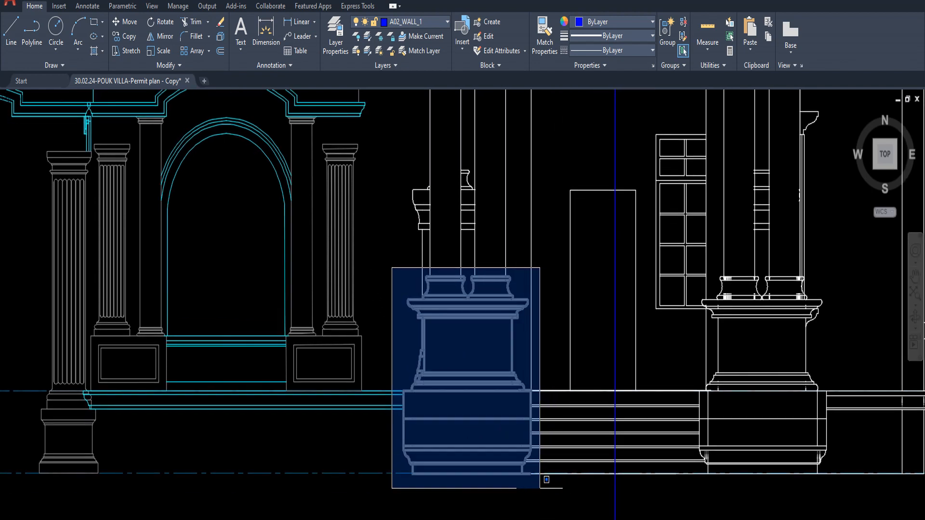
{"action": "scroll", "coordinate": [535, 485], "scroll_direction": "up", "scroll_amount": 2}
{"action": "left_click", "coordinate": [529, 483]}
{"action": "key", "text": "Escape"}
{"action": "left_click", "coordinate": [524, 471]}
{"action": "scroll", "coordinate": [523, 473], "scroll_direction": "up", "scroll_amount": 4}
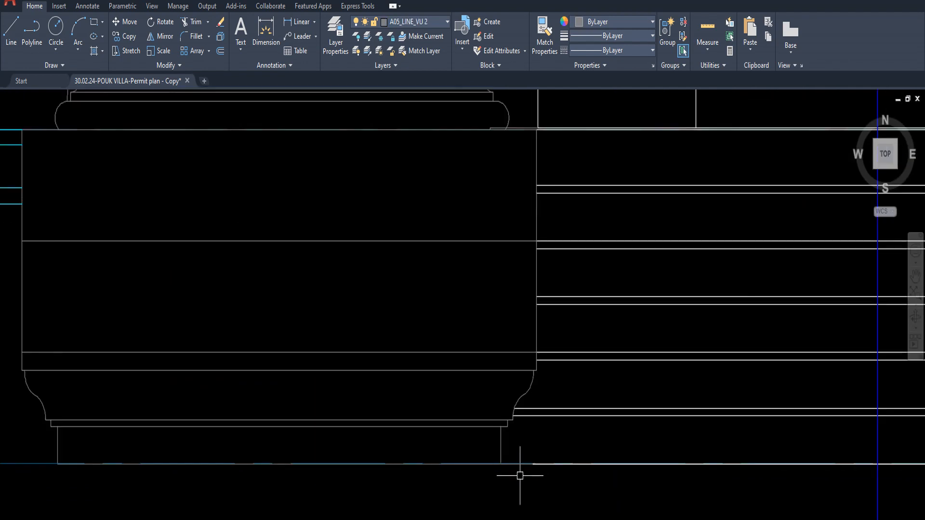
{"action": "key", "text": "Escape"}
{"action": "scroll", "coordinate": [515, 477], "scroll_direction": "down", "scroll_amount": 5}
{"action": "scroll", "coordinate": [438, 386], "scroll_direction": "up", "scroll_amount": 3}
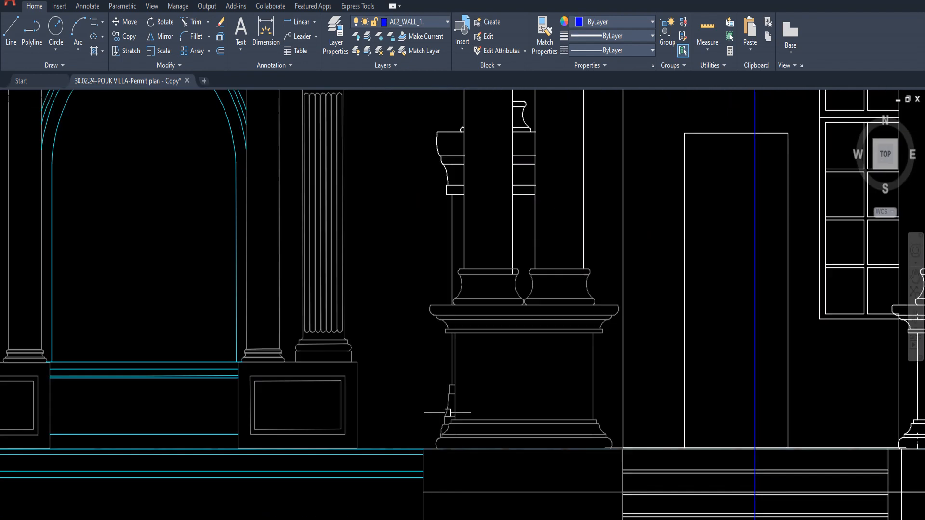
{"action": "scroll", "coordinate": [441, 419], "scroll_direction": "down", "scroll_amount": 3}
{"action": "scroll", "coordinate": [422, 335], "scroll_direction": "up", "scroll_amount": 4}
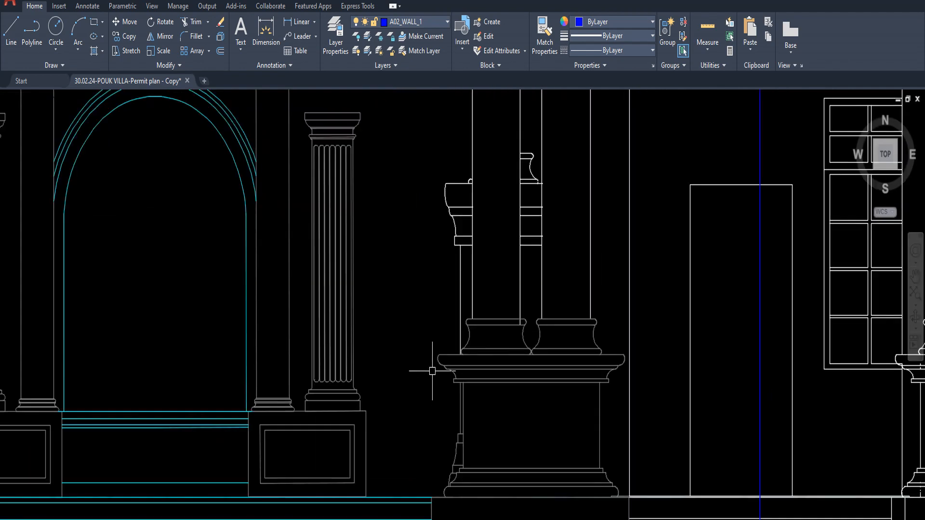
- Copy the left entrance column bases, pedestal and plinth straight down into the empty area below the elevation
{"action": "left_click", "coordinate": [428, 343]}
{"action": "scroll", "coordinate": [443, 376], "scroll_direction": "down", "scroll_amount": 4}
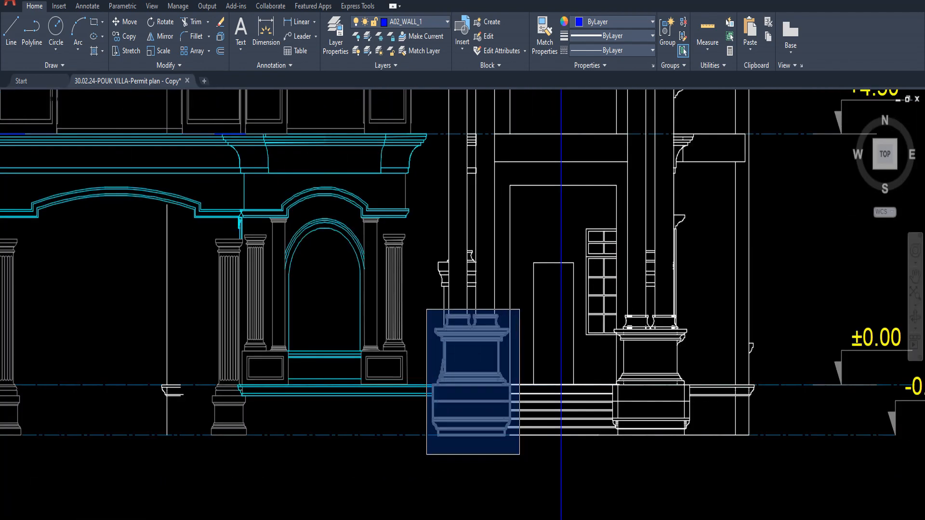
{"action": "left_click", "coordinate": [506, 457]}
{"action": "middle_click_drag", "start_coordinate": [507, 455], "coordinate": [482, 278]}
{"action": "left_click", "coordinate": [494, 398]}
{"action": "scroll", "coordinate": [494, 424], "scroll_direction": "down", "scroll_amount": 2}
{"action": "left_click", "coordinate": [488, 405]}
{"action": "key", "text": "Escape"}
- Delete the middle step segments and the short curve above them in the side profile left of the copied pedestal's base
{"action": "scroll", "coordinate": [476, 399], "scroll_direction": "down", "scroll_amount": 2}
{"action": "scroll", "coordinate": [469, 406], "scroll_direction": "up", "scroll_amount": 4}
{"action": "scroll", "coordinate": [482, 405], "scroll_direction": "up", "scroll_amount": 5}
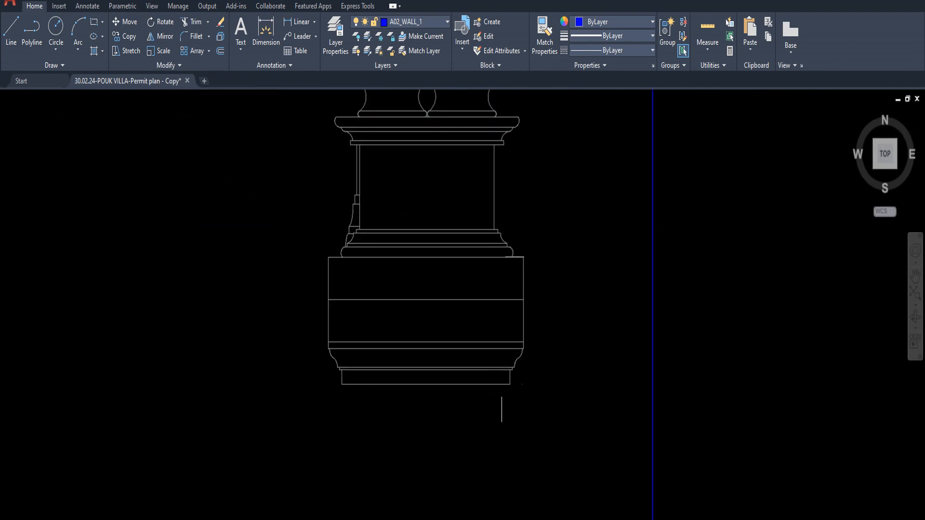
{"action": "scroll", "coordinate": [523, 365], "scroll_direction": "down", "scroll_amount": 2}
{"action": "scroll", "coordinate": [524, 366], "scroll_direction": "down", "scroll_amount": 4}
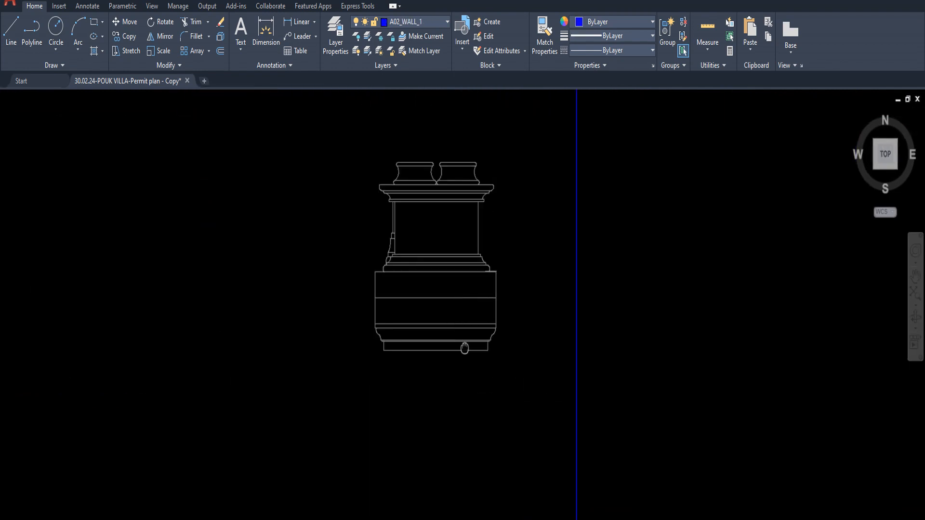
{"action": "scroll", "coordinate": [413, 295], "scroll_direction": "up", "scroll_amount": 8}
{"action": "left_click", "coordinate": [374, 343]}
{"action": "left_click", "coordinate": [359, 286]}
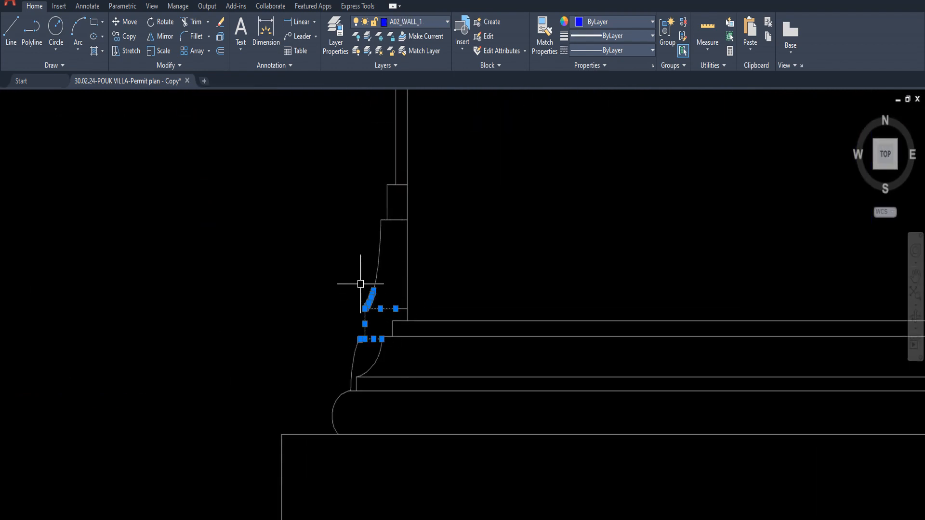
{"action": "key", "text": "Delete"}
- Delete the upper part of the small lower curve left of the copied pedestal's base moulding
{"action": "scroll", "coordinate": [357, 330], "scroll_direction": "up", "scroll_amount": 2}
{"action": "middle_click_drag", "start_coordinate": [358, 330], "coordinate": [413, 314]}
{"action": "left_click", "coordinate": [423, 345]}
{"action": "left_click", "coordinate": [371, 320]}
{"action": "key", "text": "Escape"}
{"action": "left_click", "coordinate": [385, 314]}
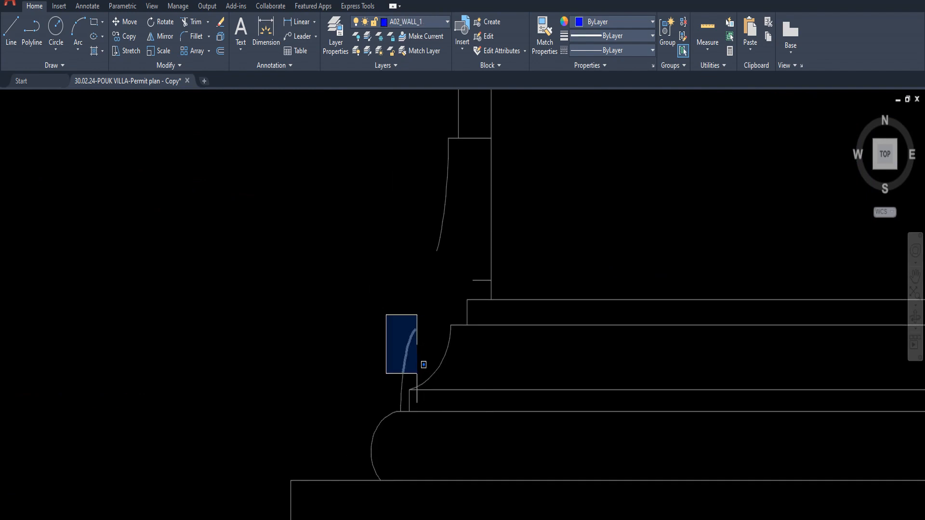
{"action": "left_click", "coordinate": [420, 369]}
{"action": "left_click", "coordinate": [411, 340]}
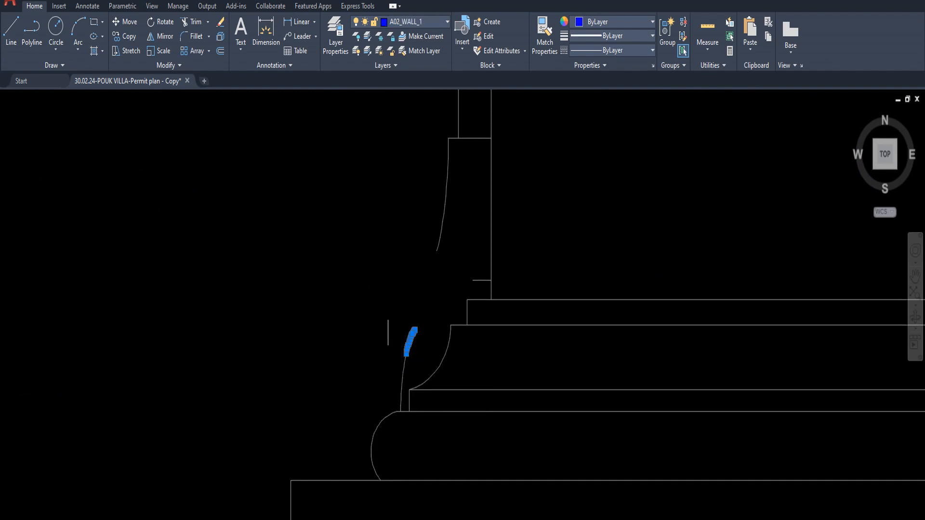
{"action": "key", "text": "Delete"}
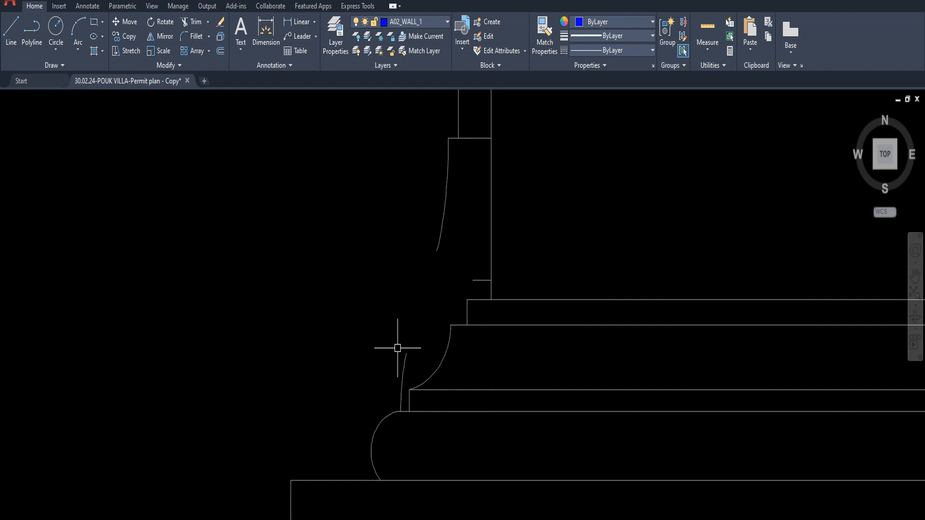